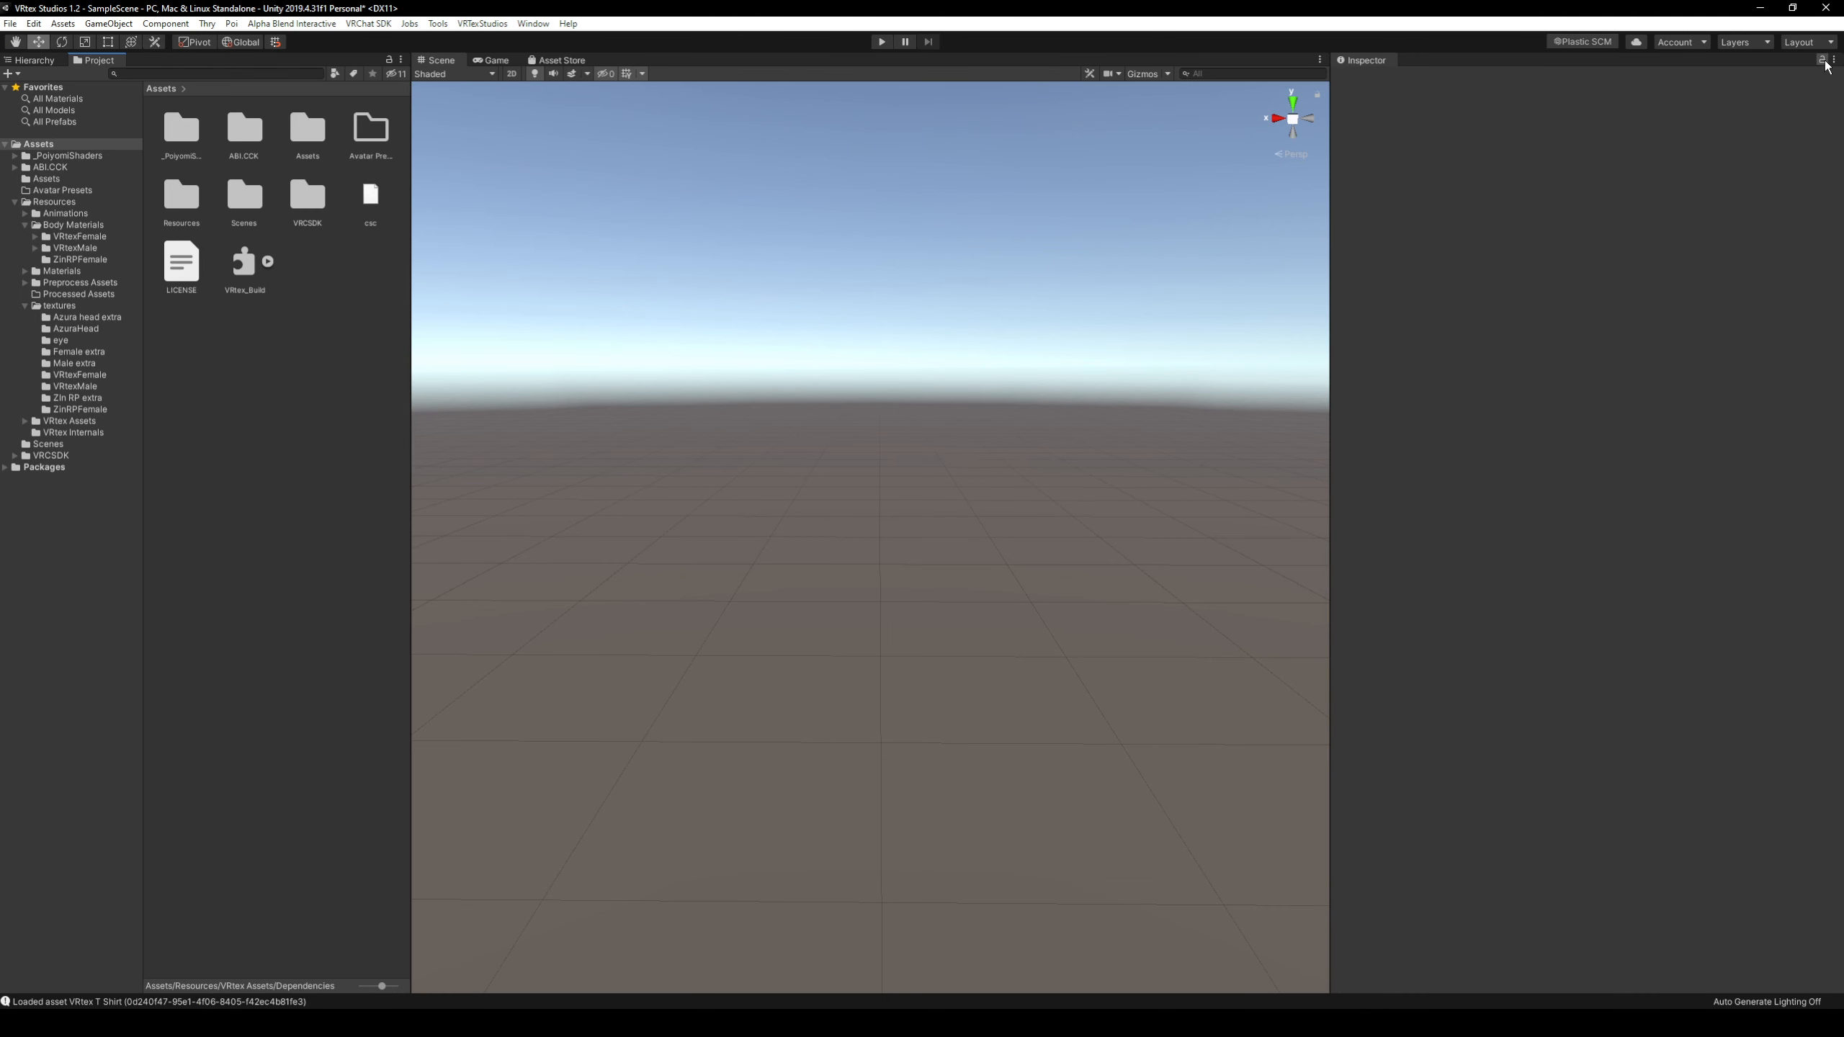
# Switch the editor to the Default layout, maximize its window and enlarge the Scene view.
pyautogui.click(1809, 41)
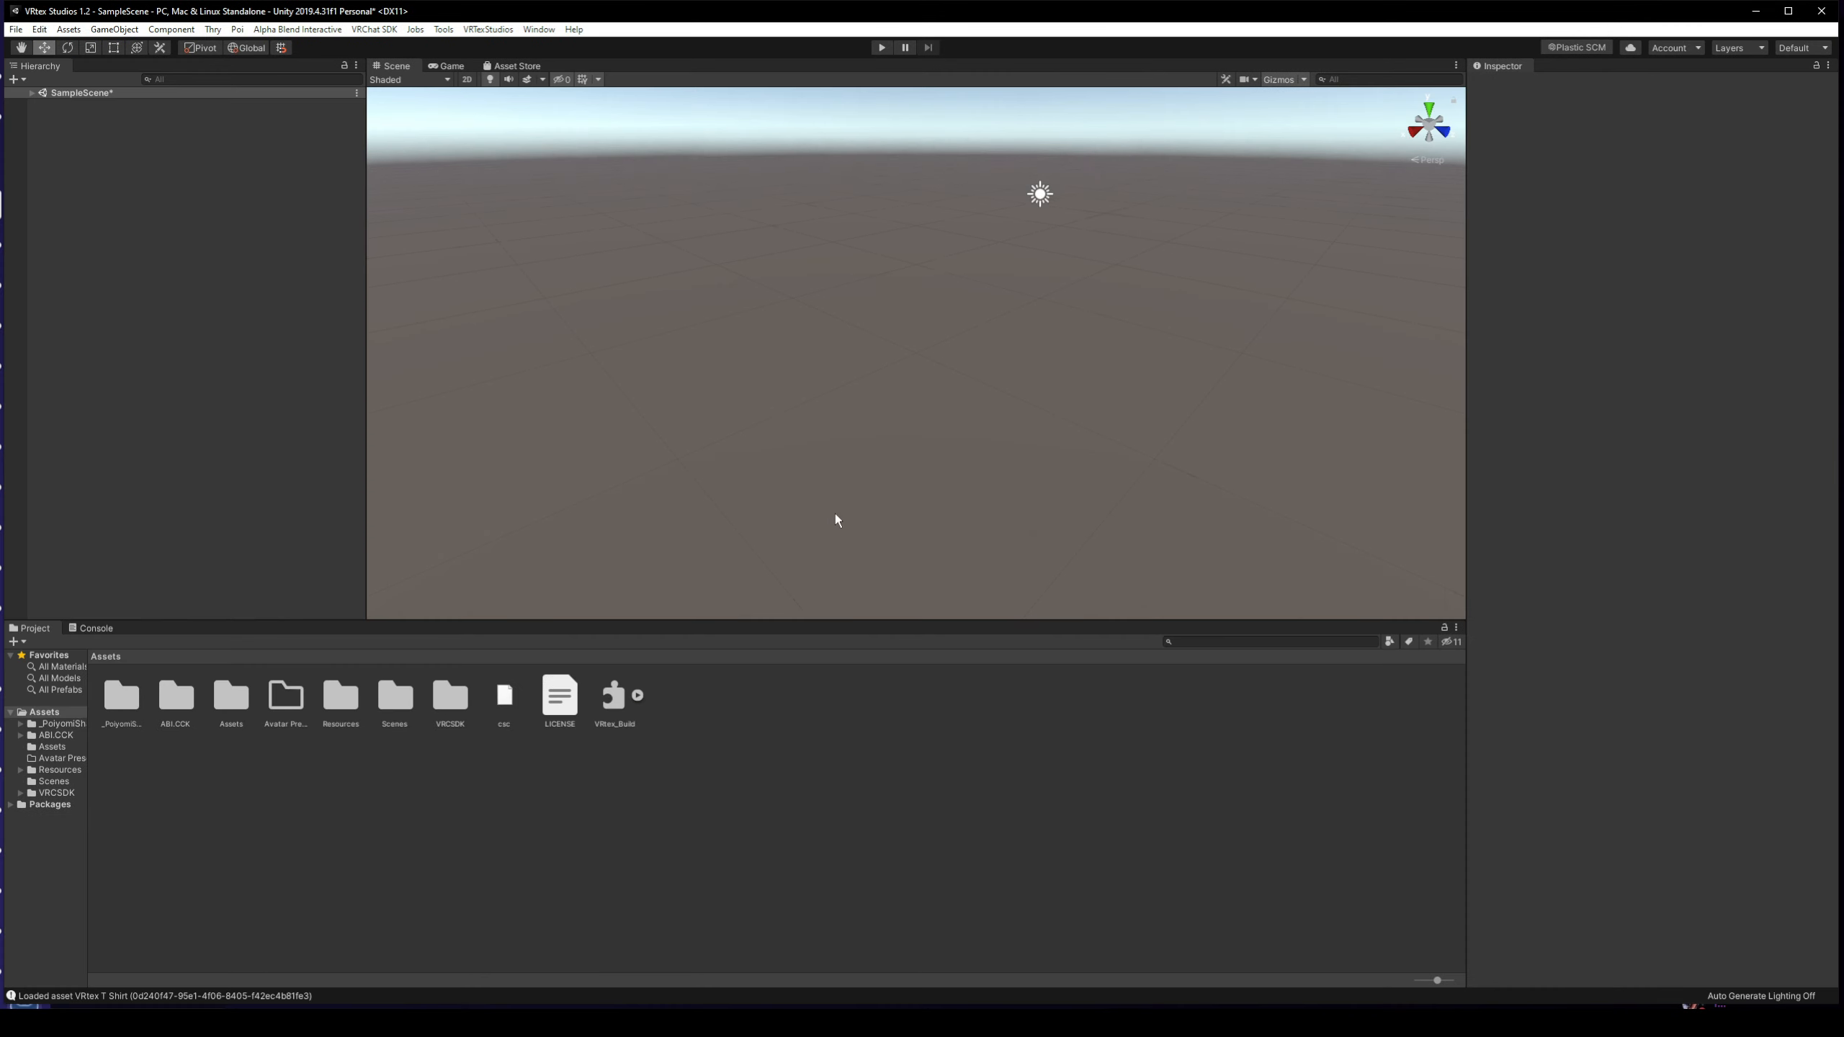
pyautogui.doubleClick(1011, 12)
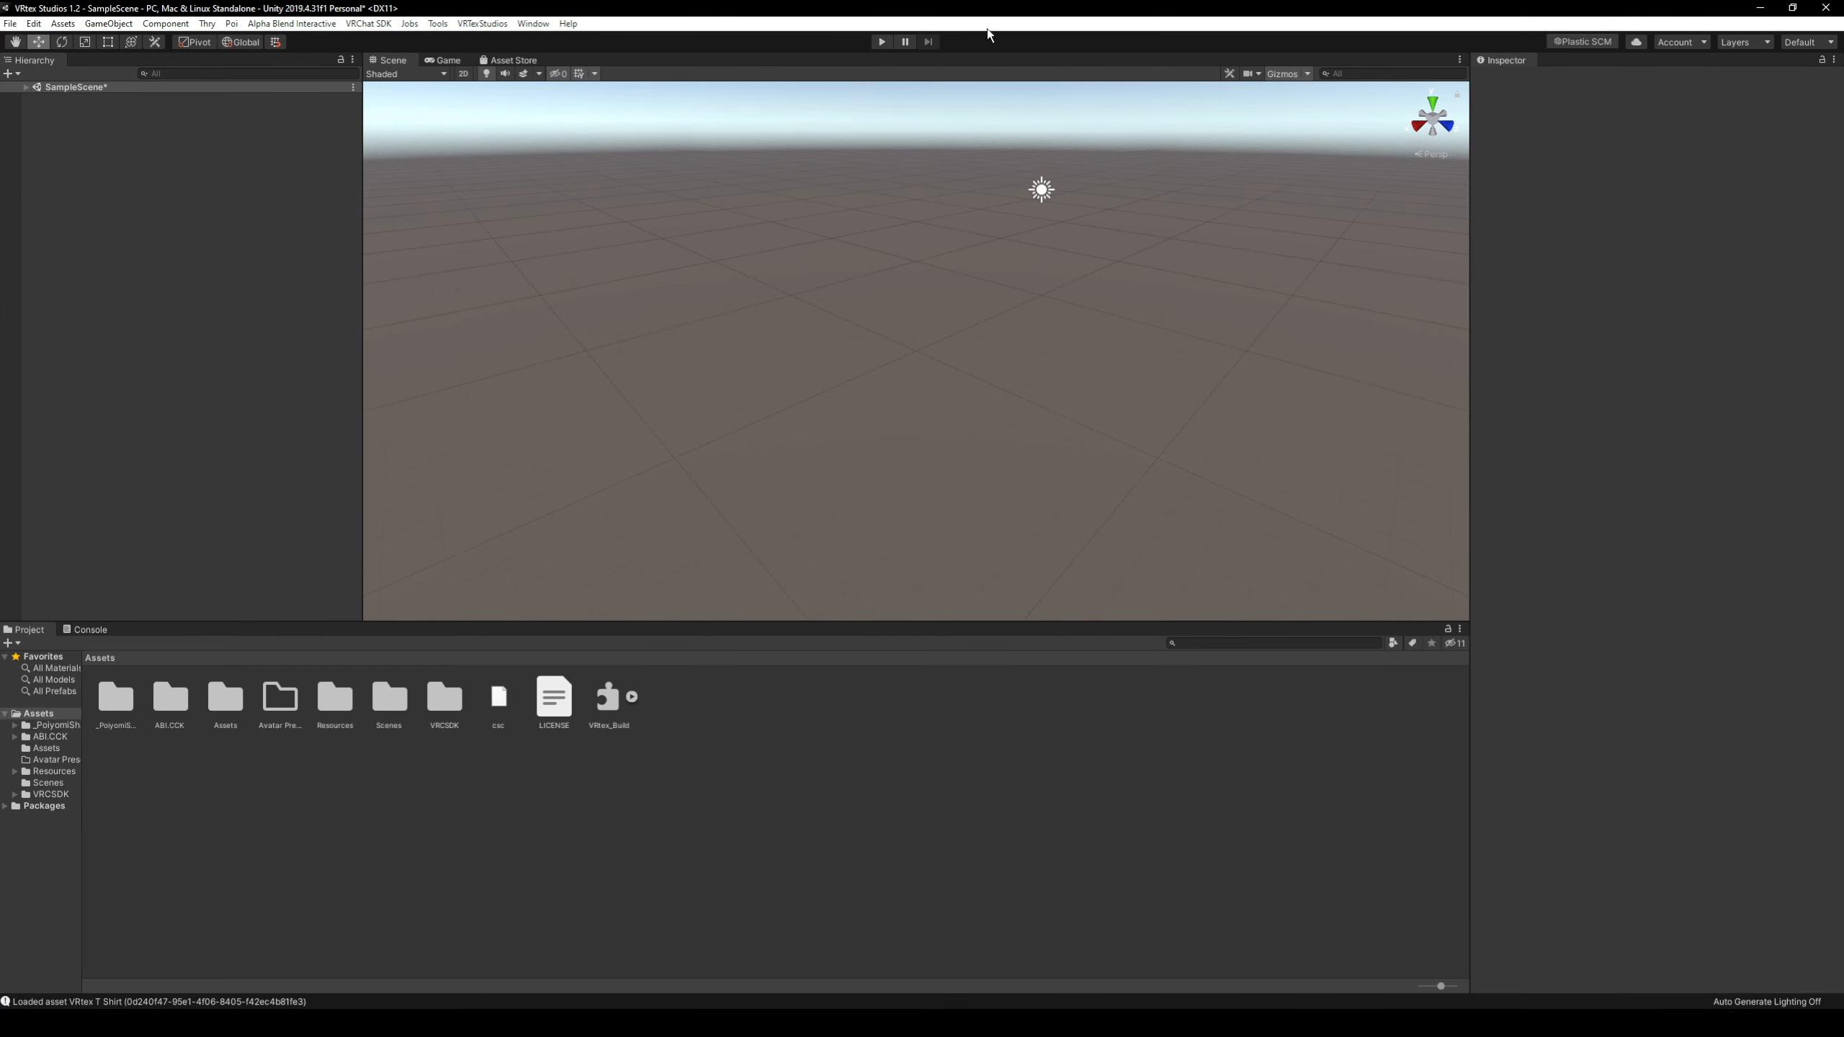
pyautogui.moveTo(636, 622); pyautogui.dragTo(625, 750)
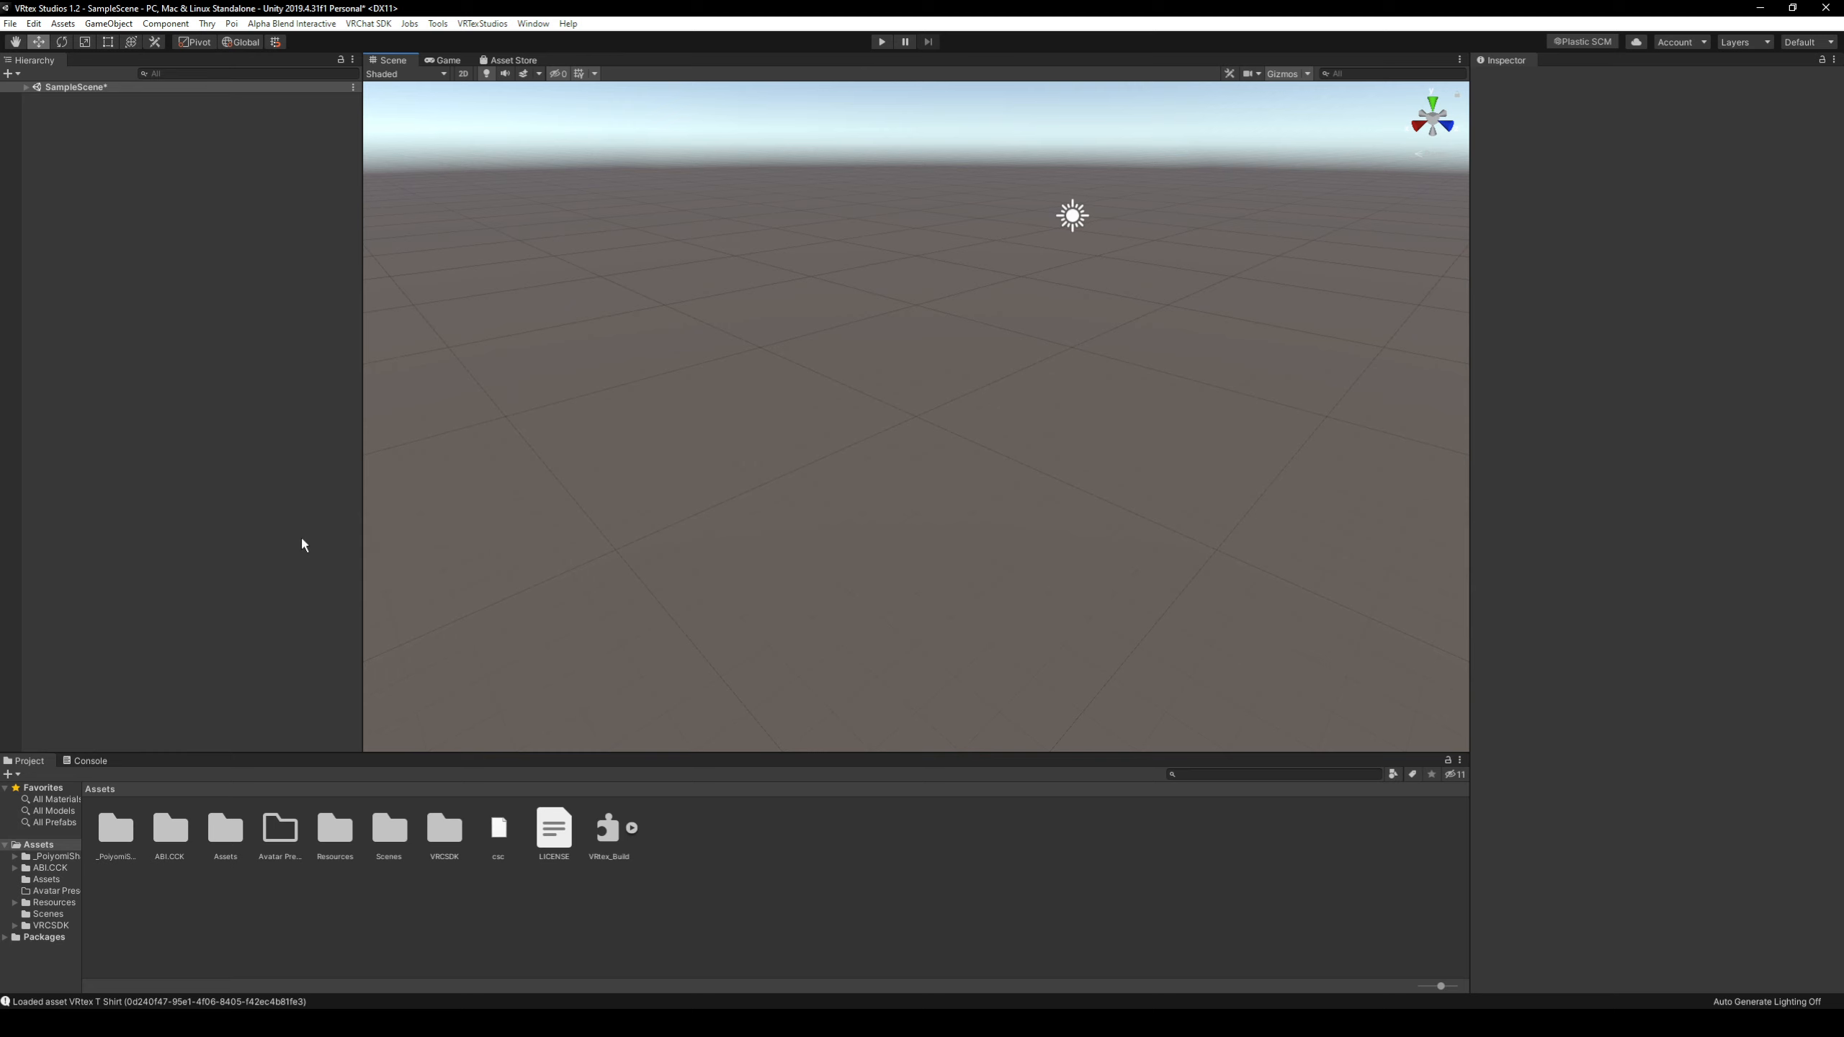
# Close the Project and Console views so the scene fills the full height.
pyautogui.rightClick(36, 767)
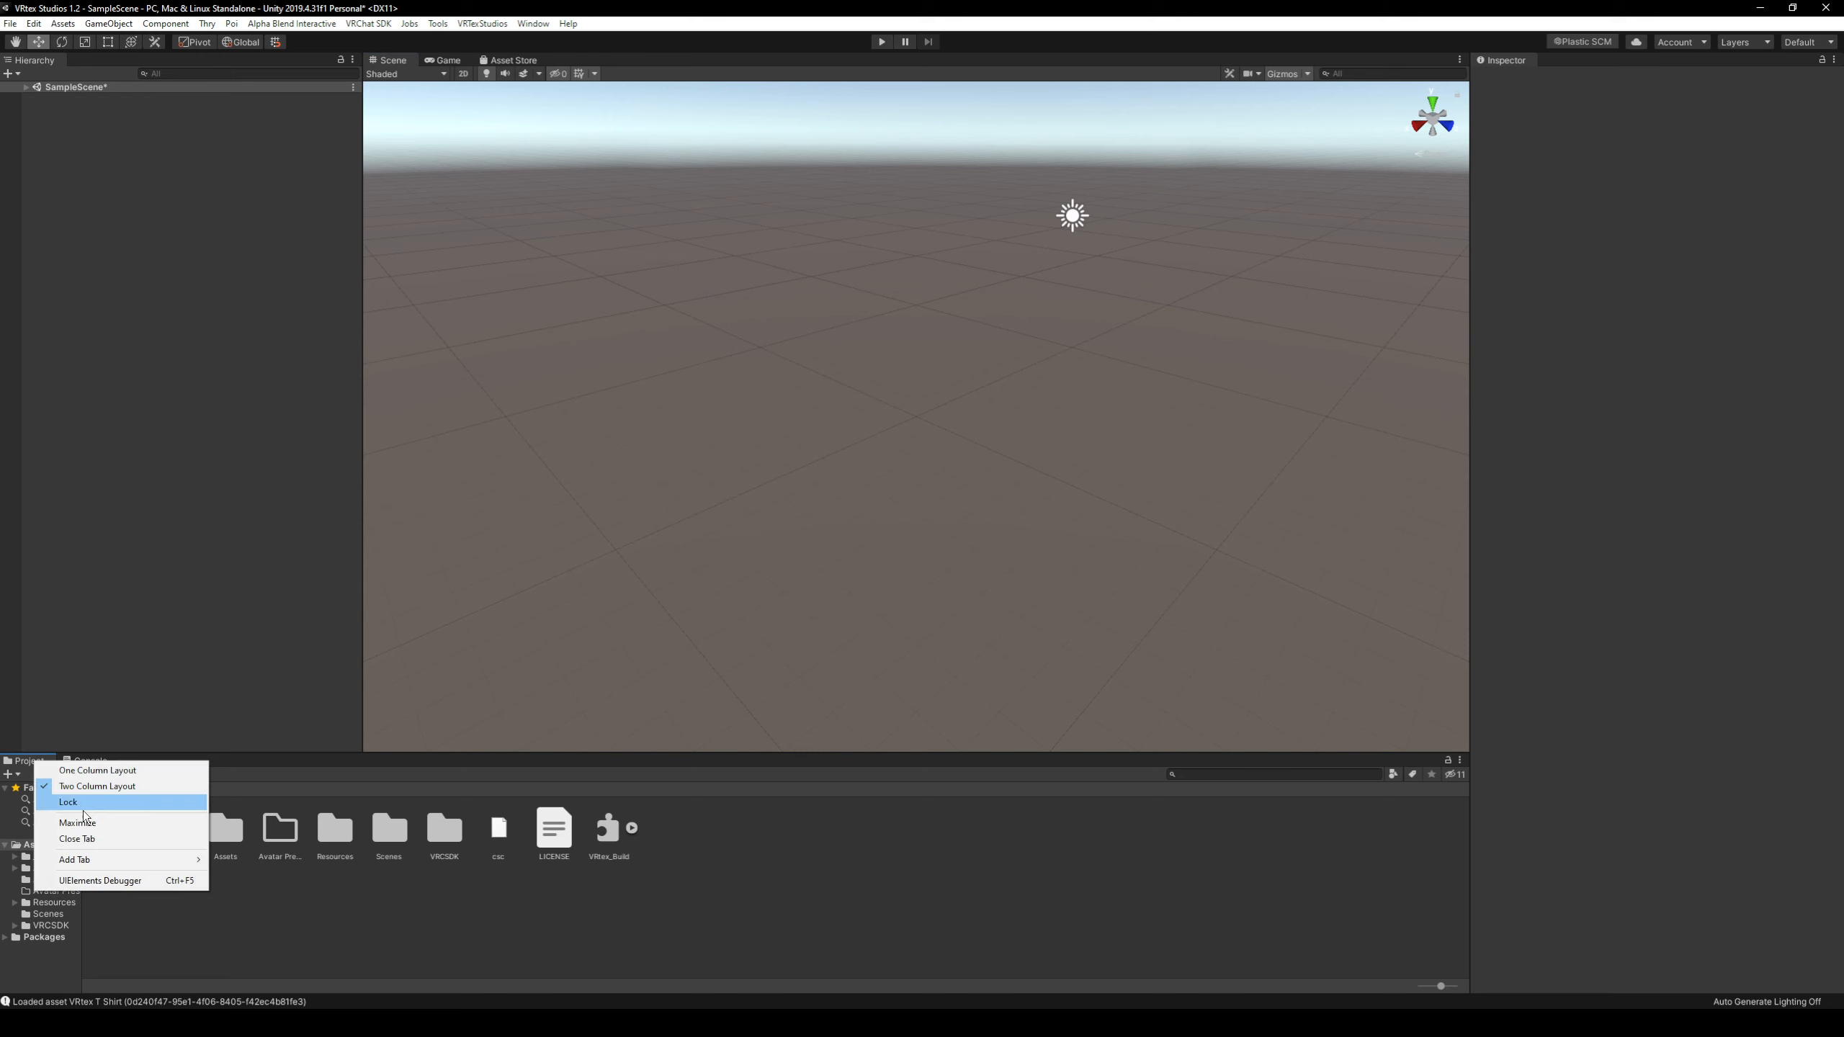
pyautogui.click(83, 843)
pyautogui.rightClick(43, 762)
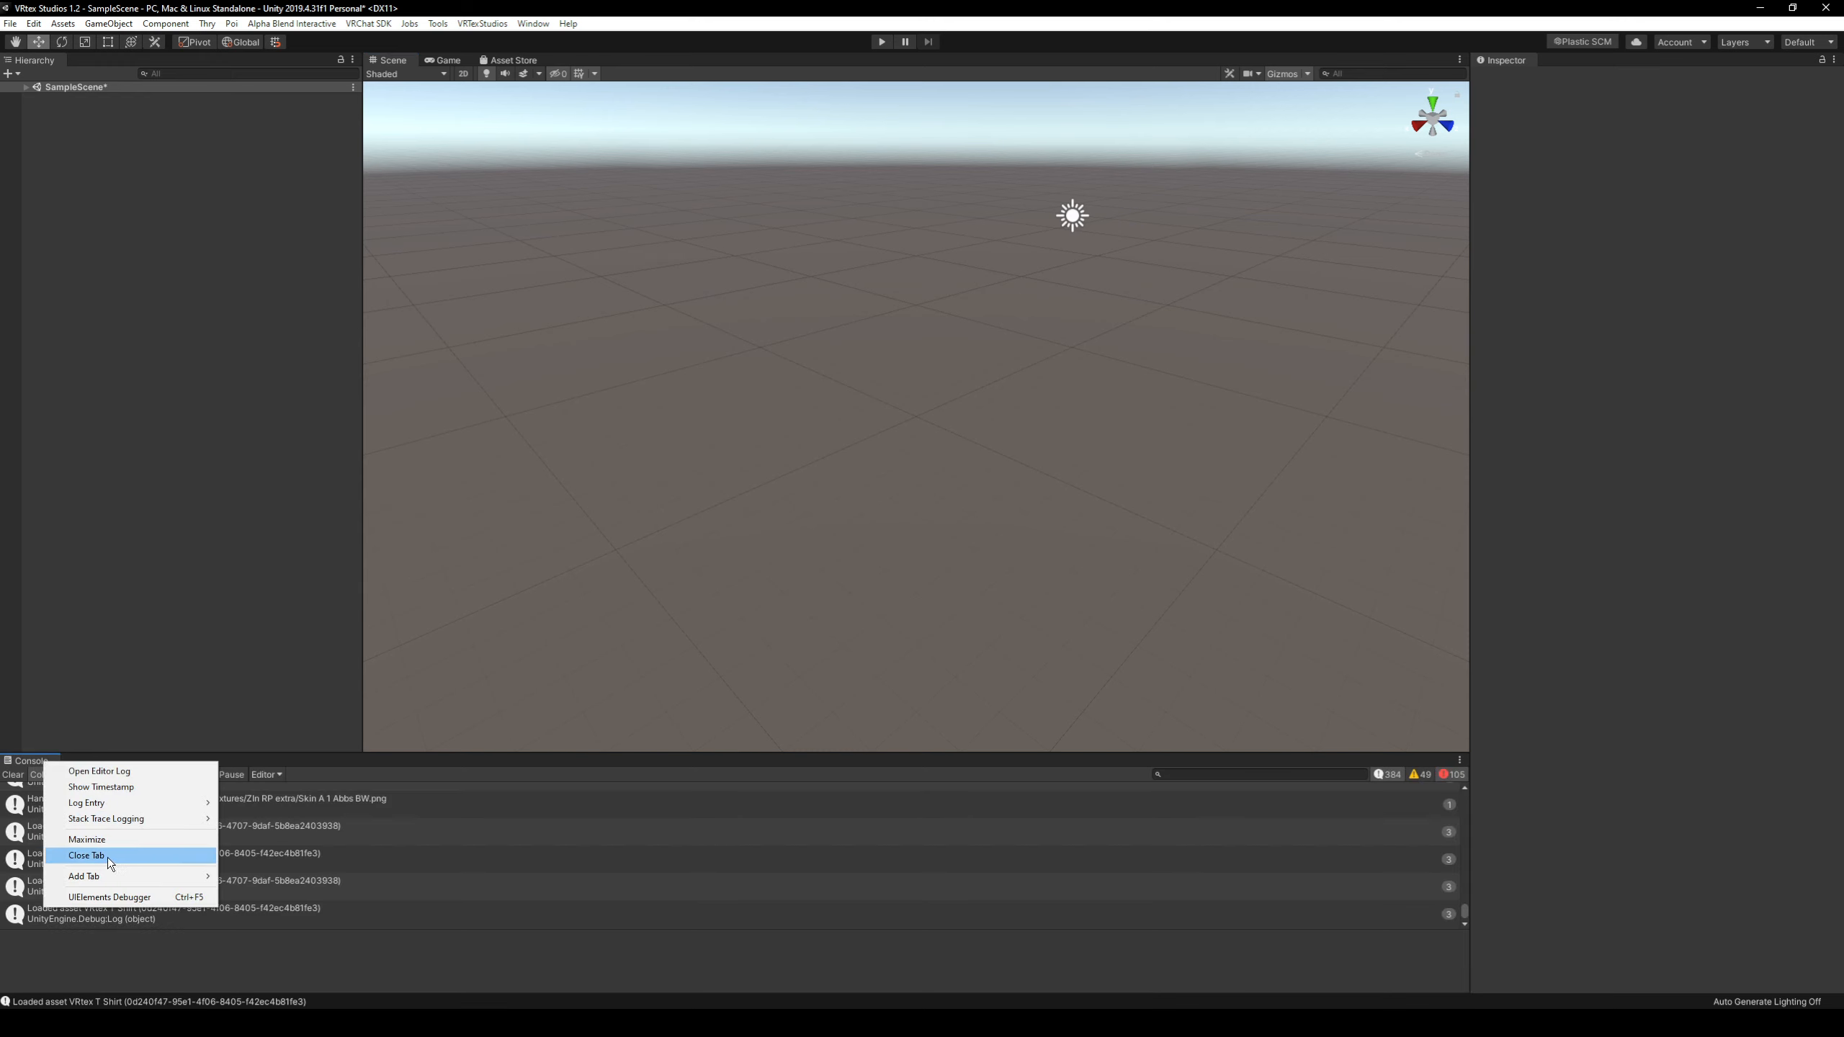
pyautogui.click(107, 856)
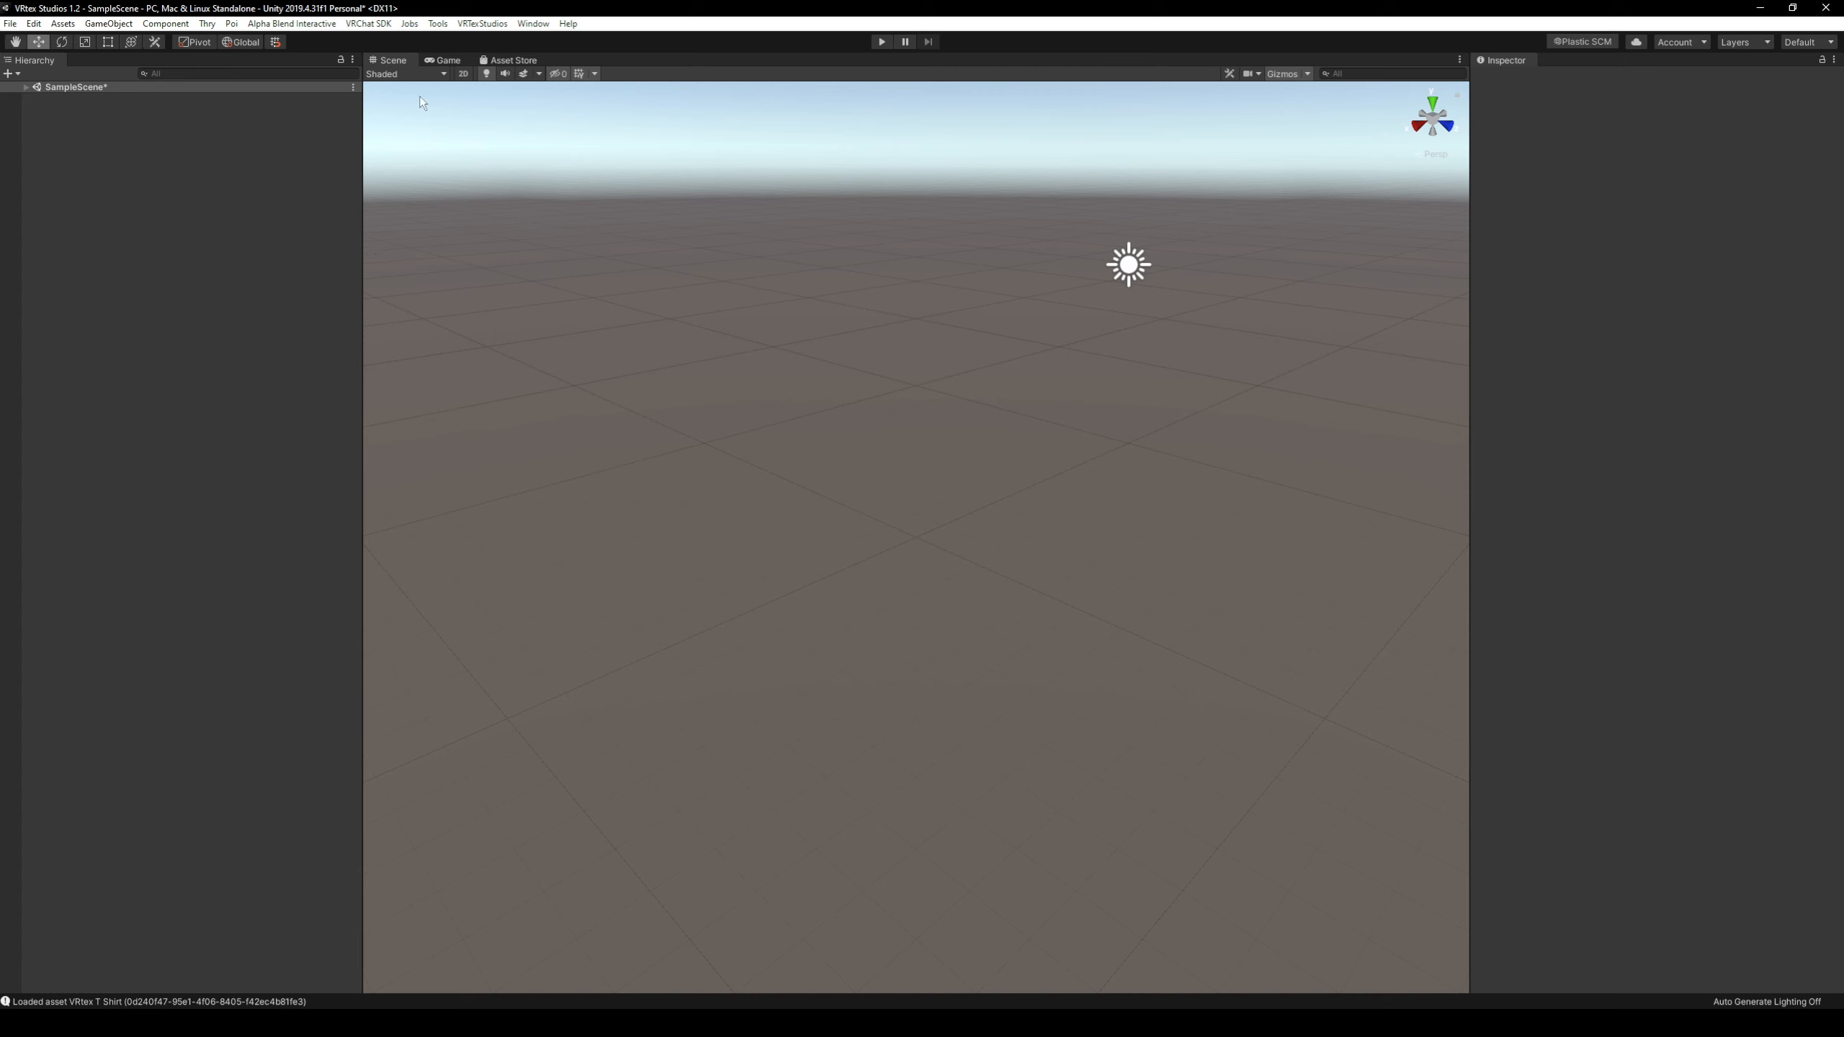
pyautogui.click(65, 24)
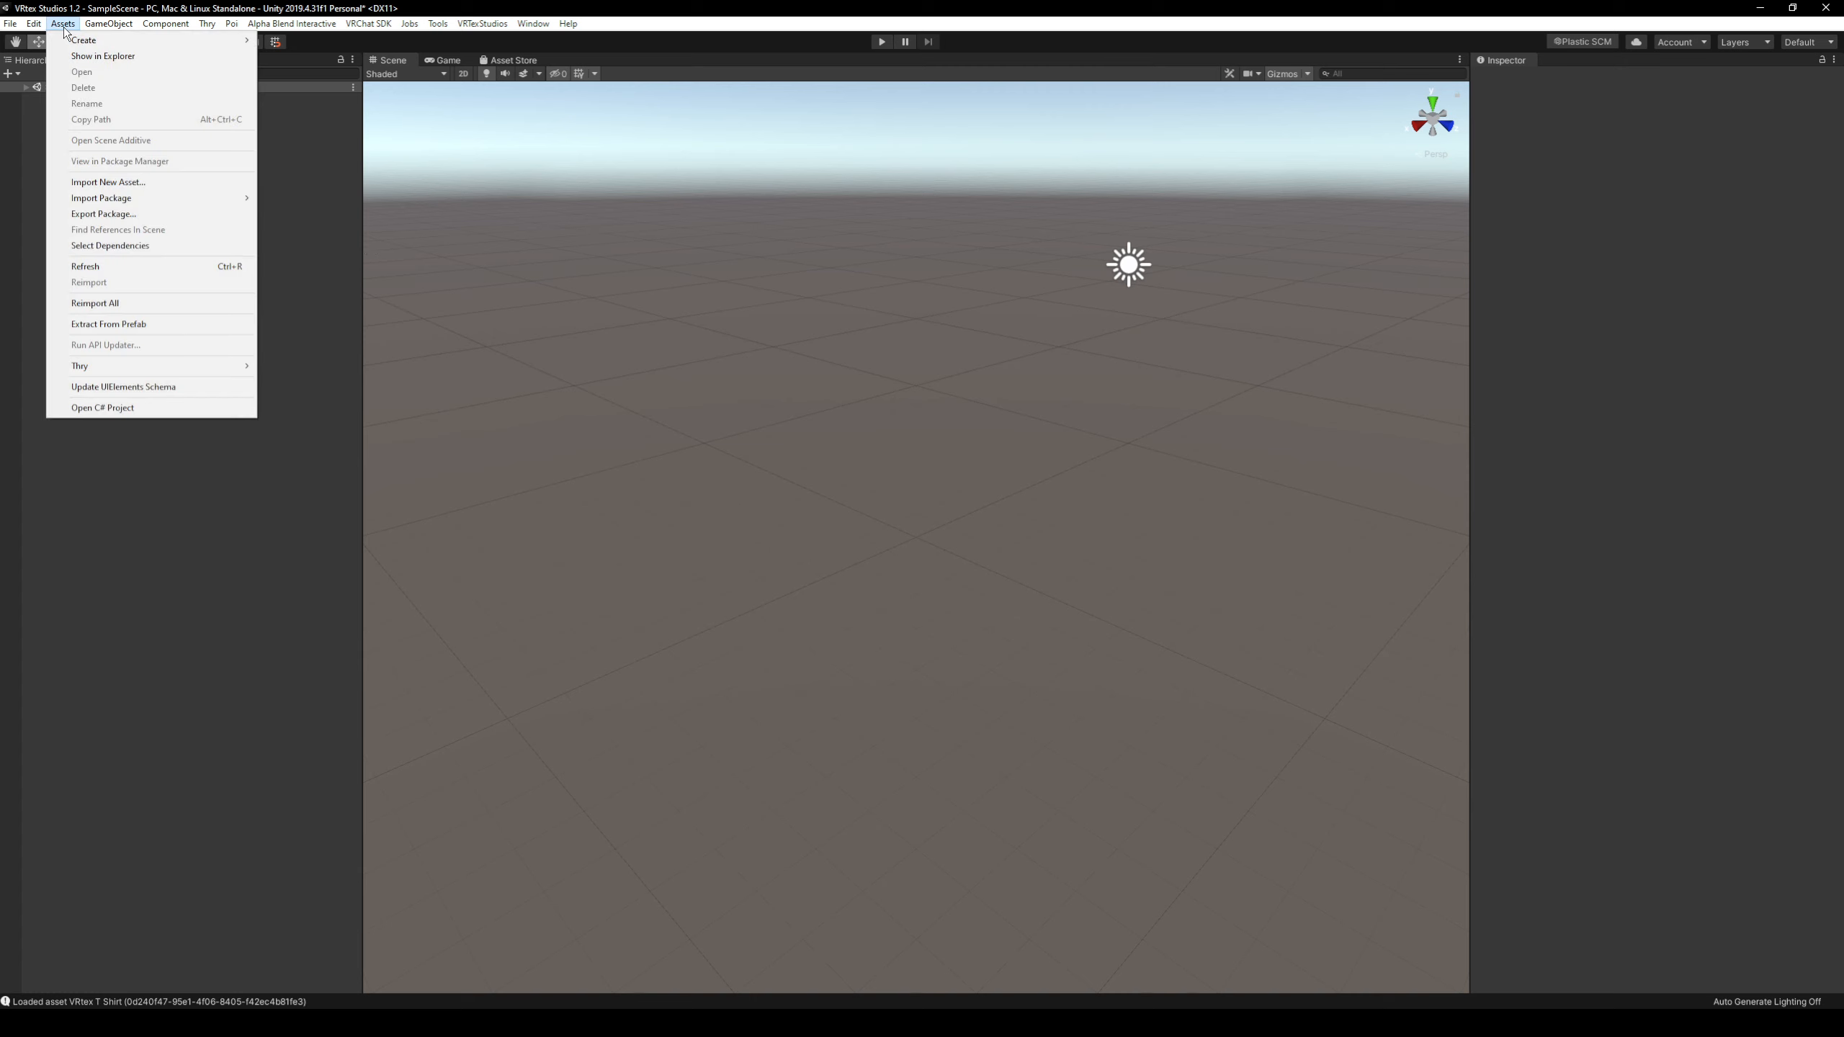
pyautogui.moveTo(116, 197)
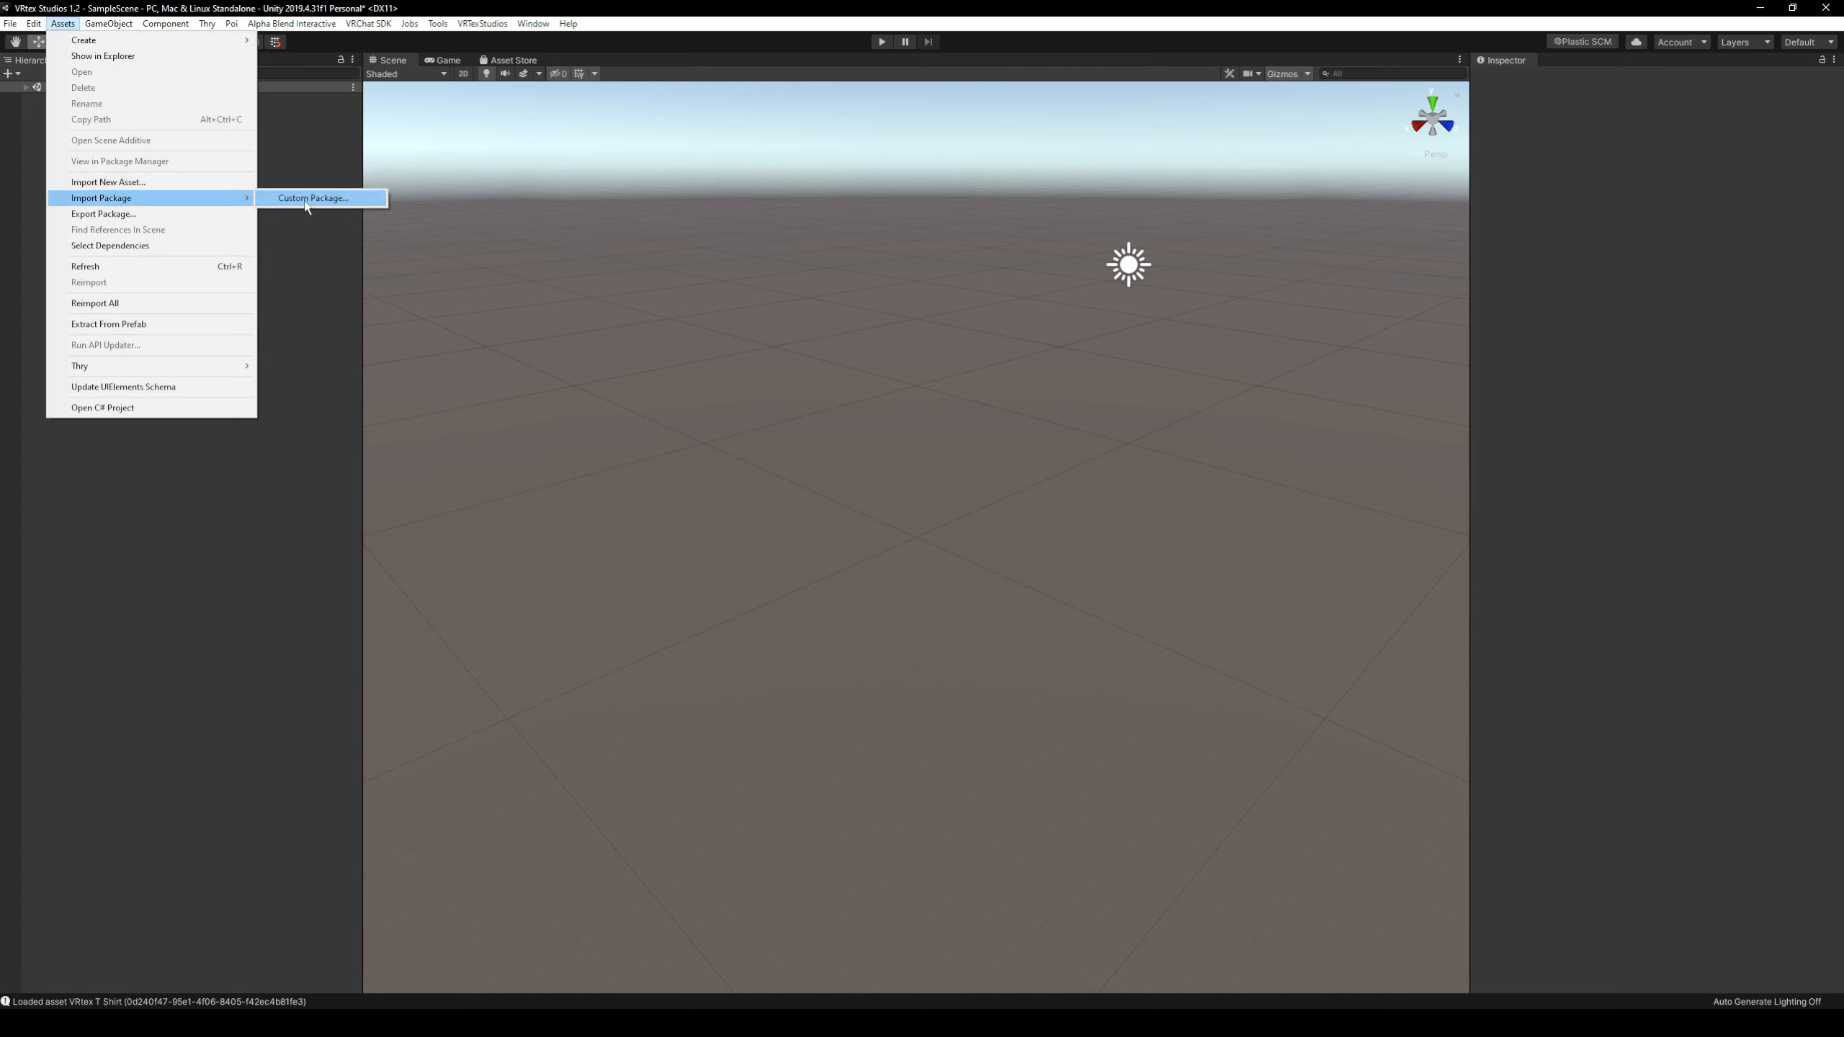
pyautogui.click(297, 294)
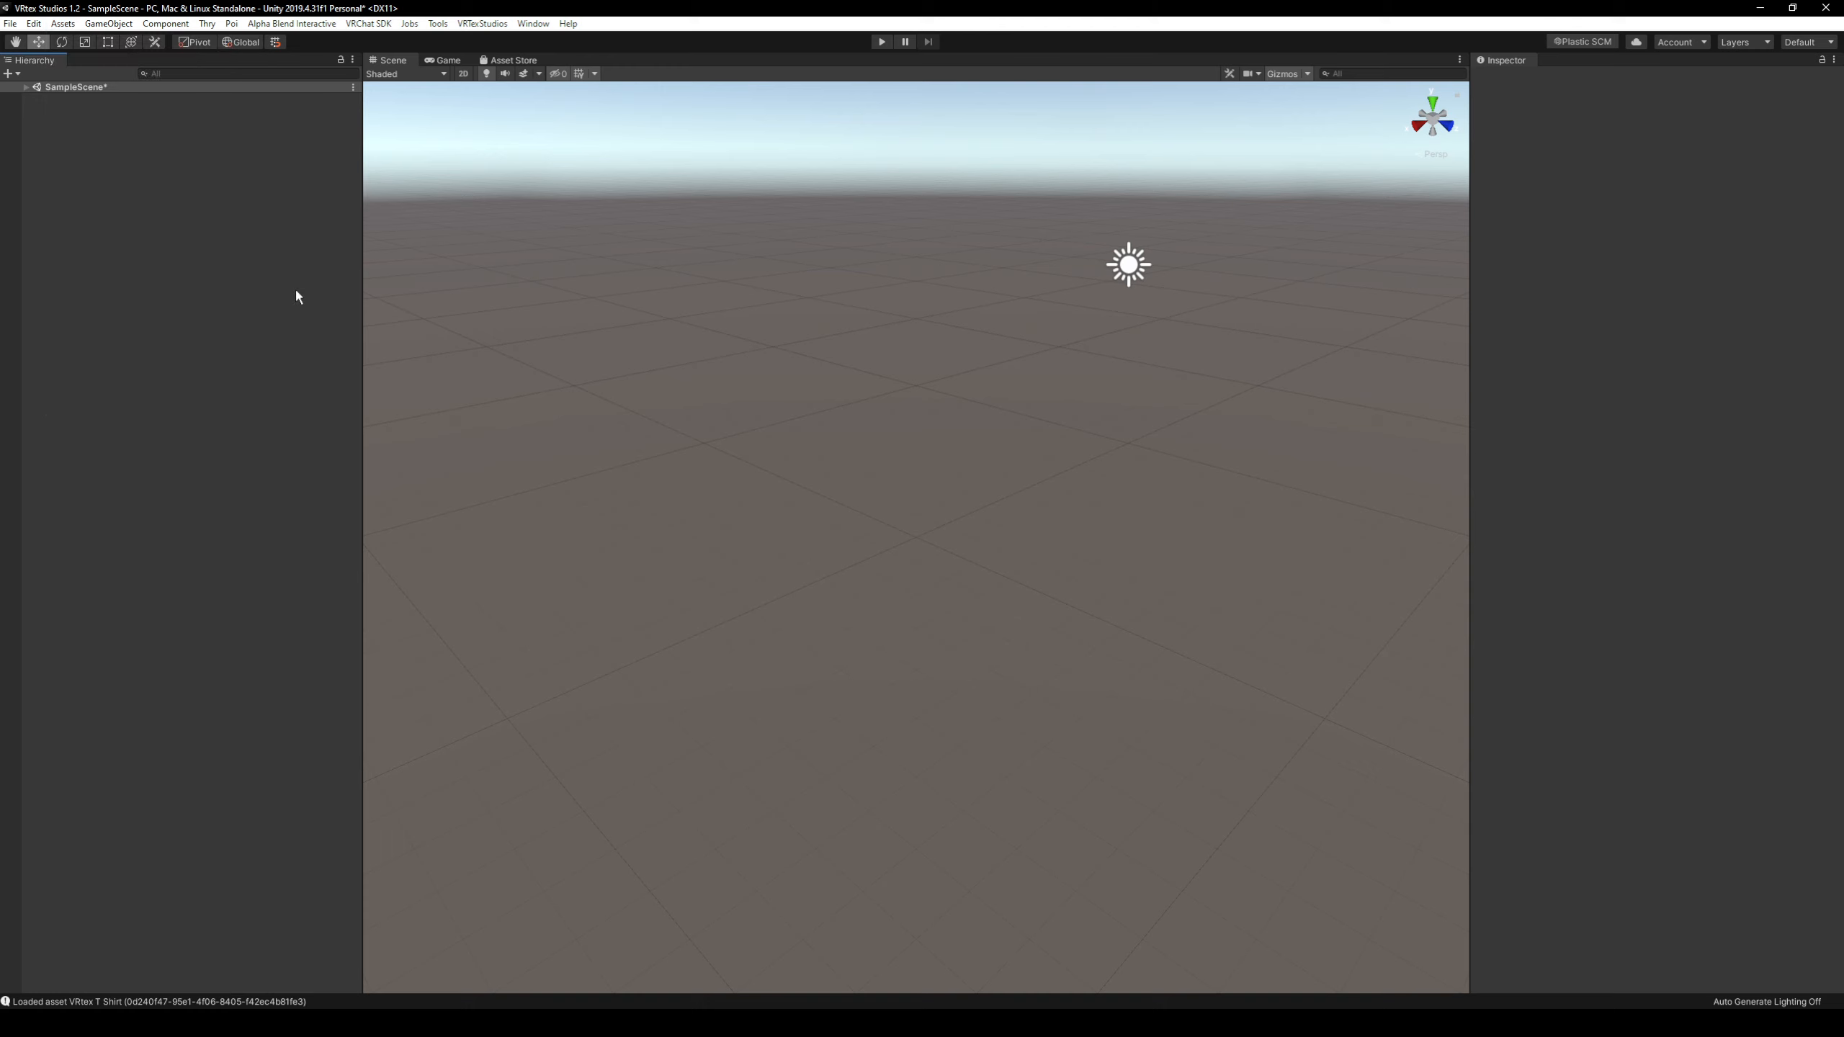
# Open the VRtex Studios Avatar Editor and dock it beside the Hierarchy.
pyautogui.click(476, 25)
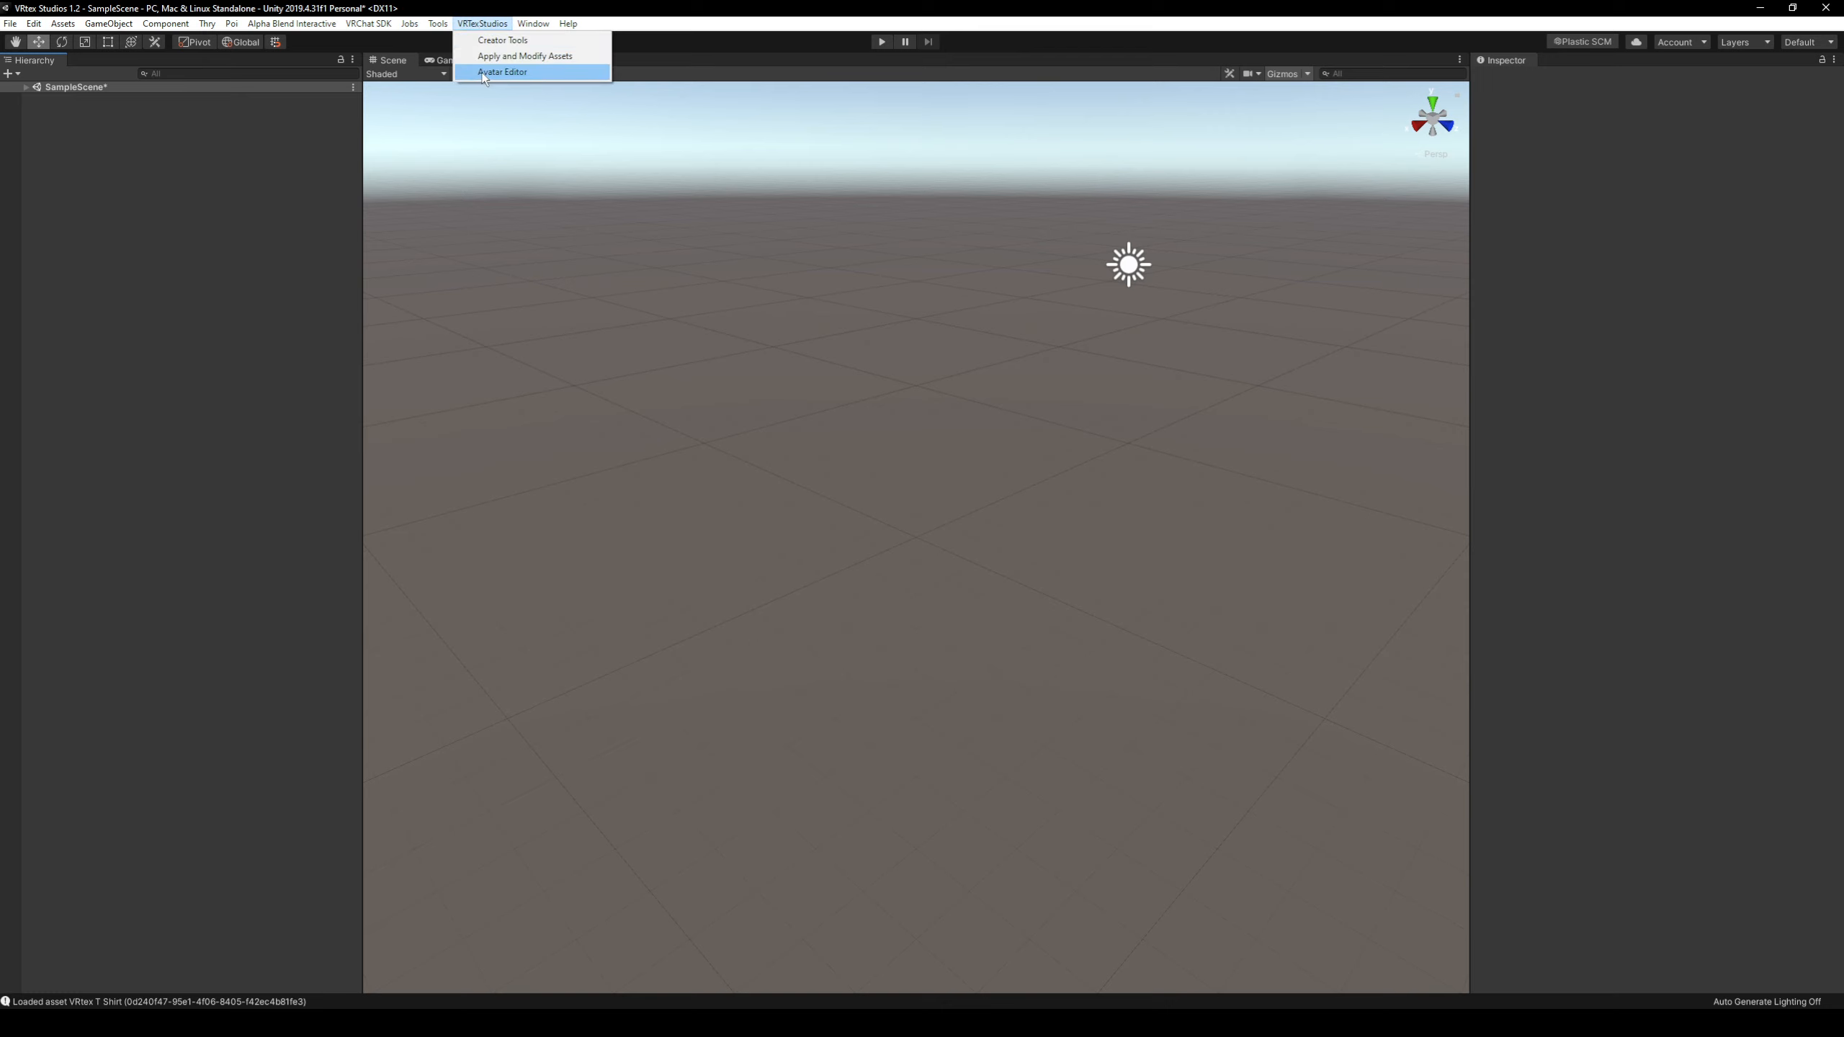
pyautogui.click(501, 72)
pyautogui.moveTo(75, 263); pyautogui.dragTo(144, 72)
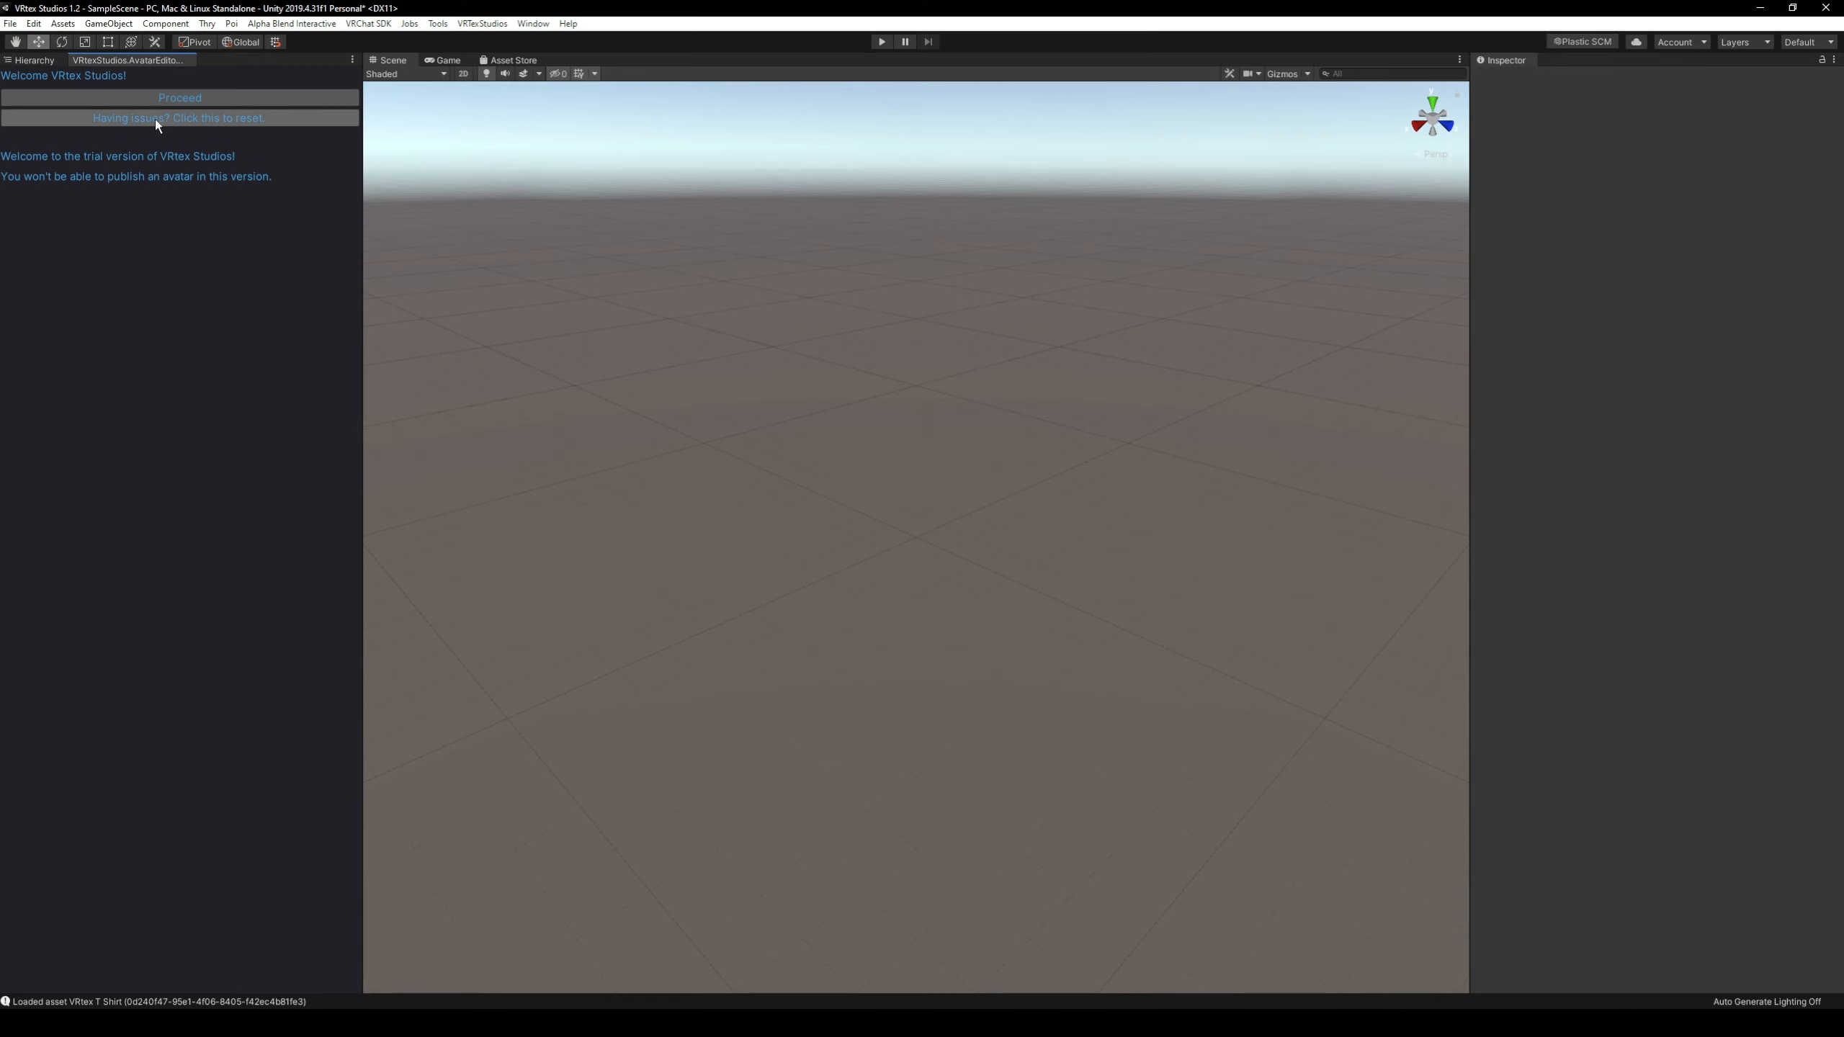
# Reset the Avatar Editor login, sign in with Discord by authorizing VRtex Studios in the browser, and return to Unity.
pyautogui.click(155, 118)
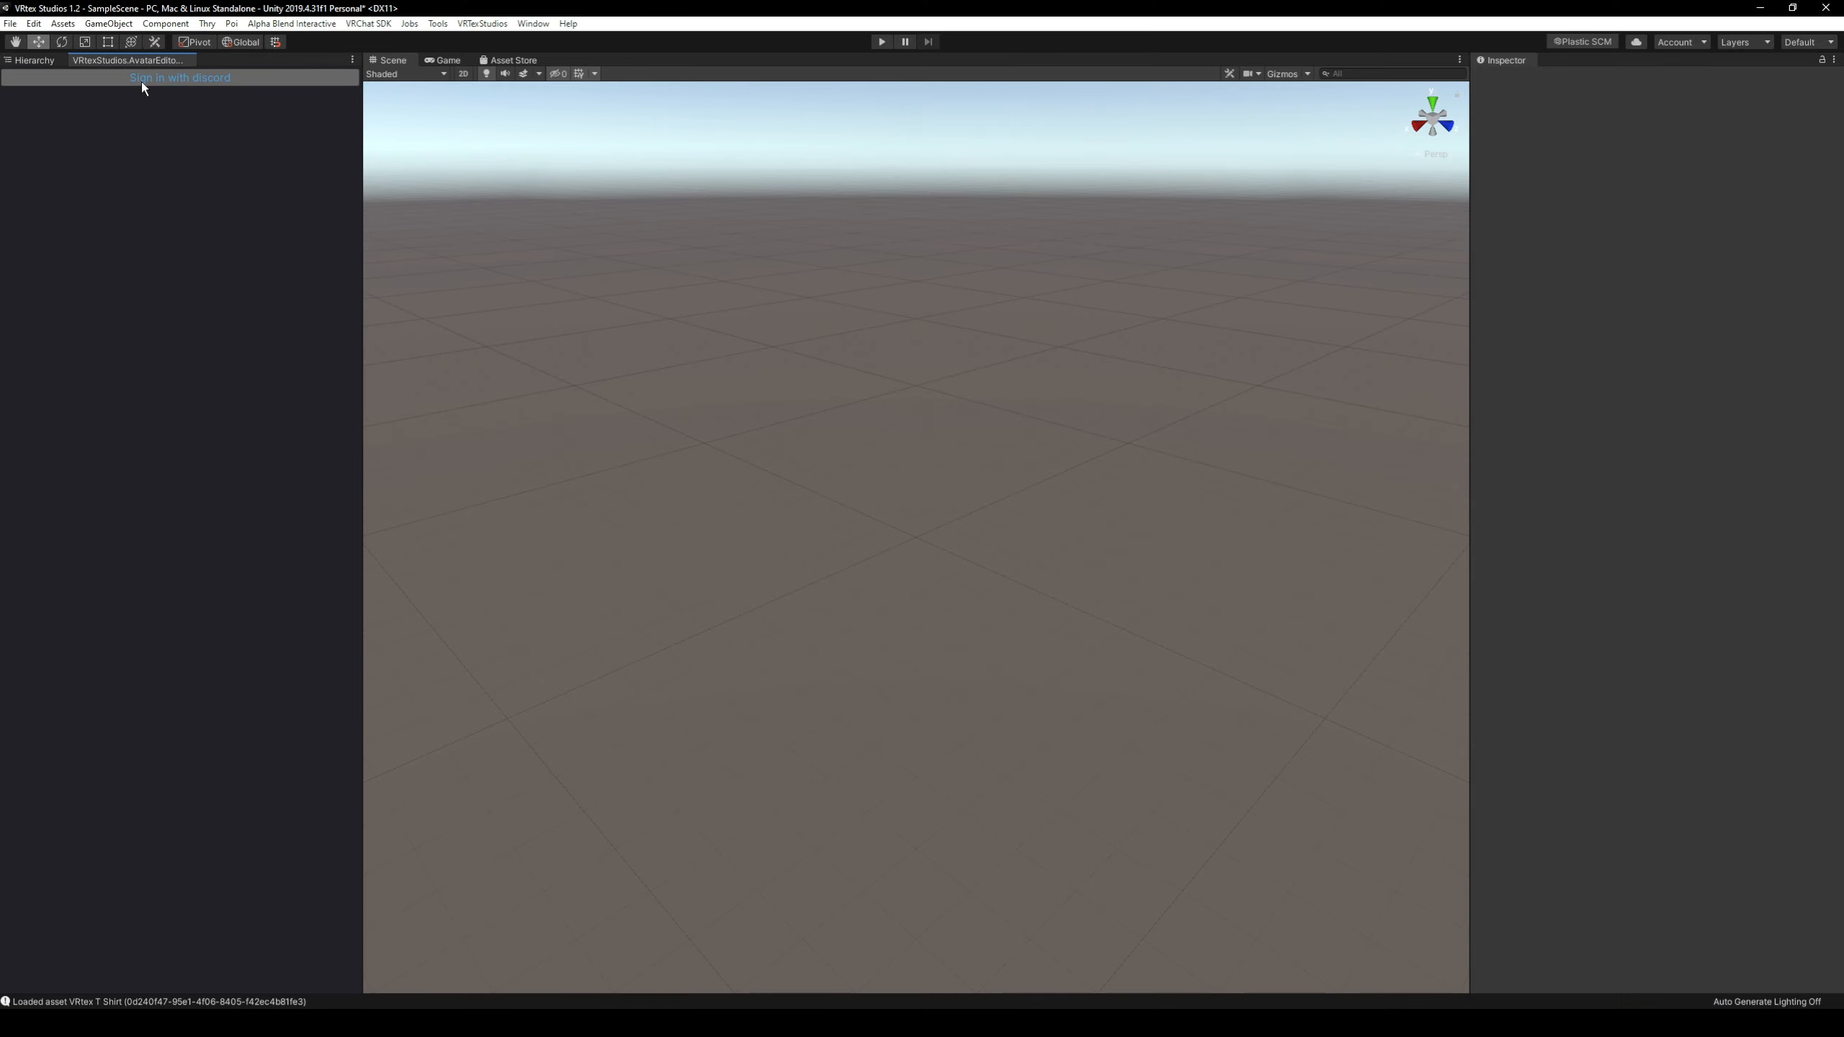
pyautogui.click(145, 81)
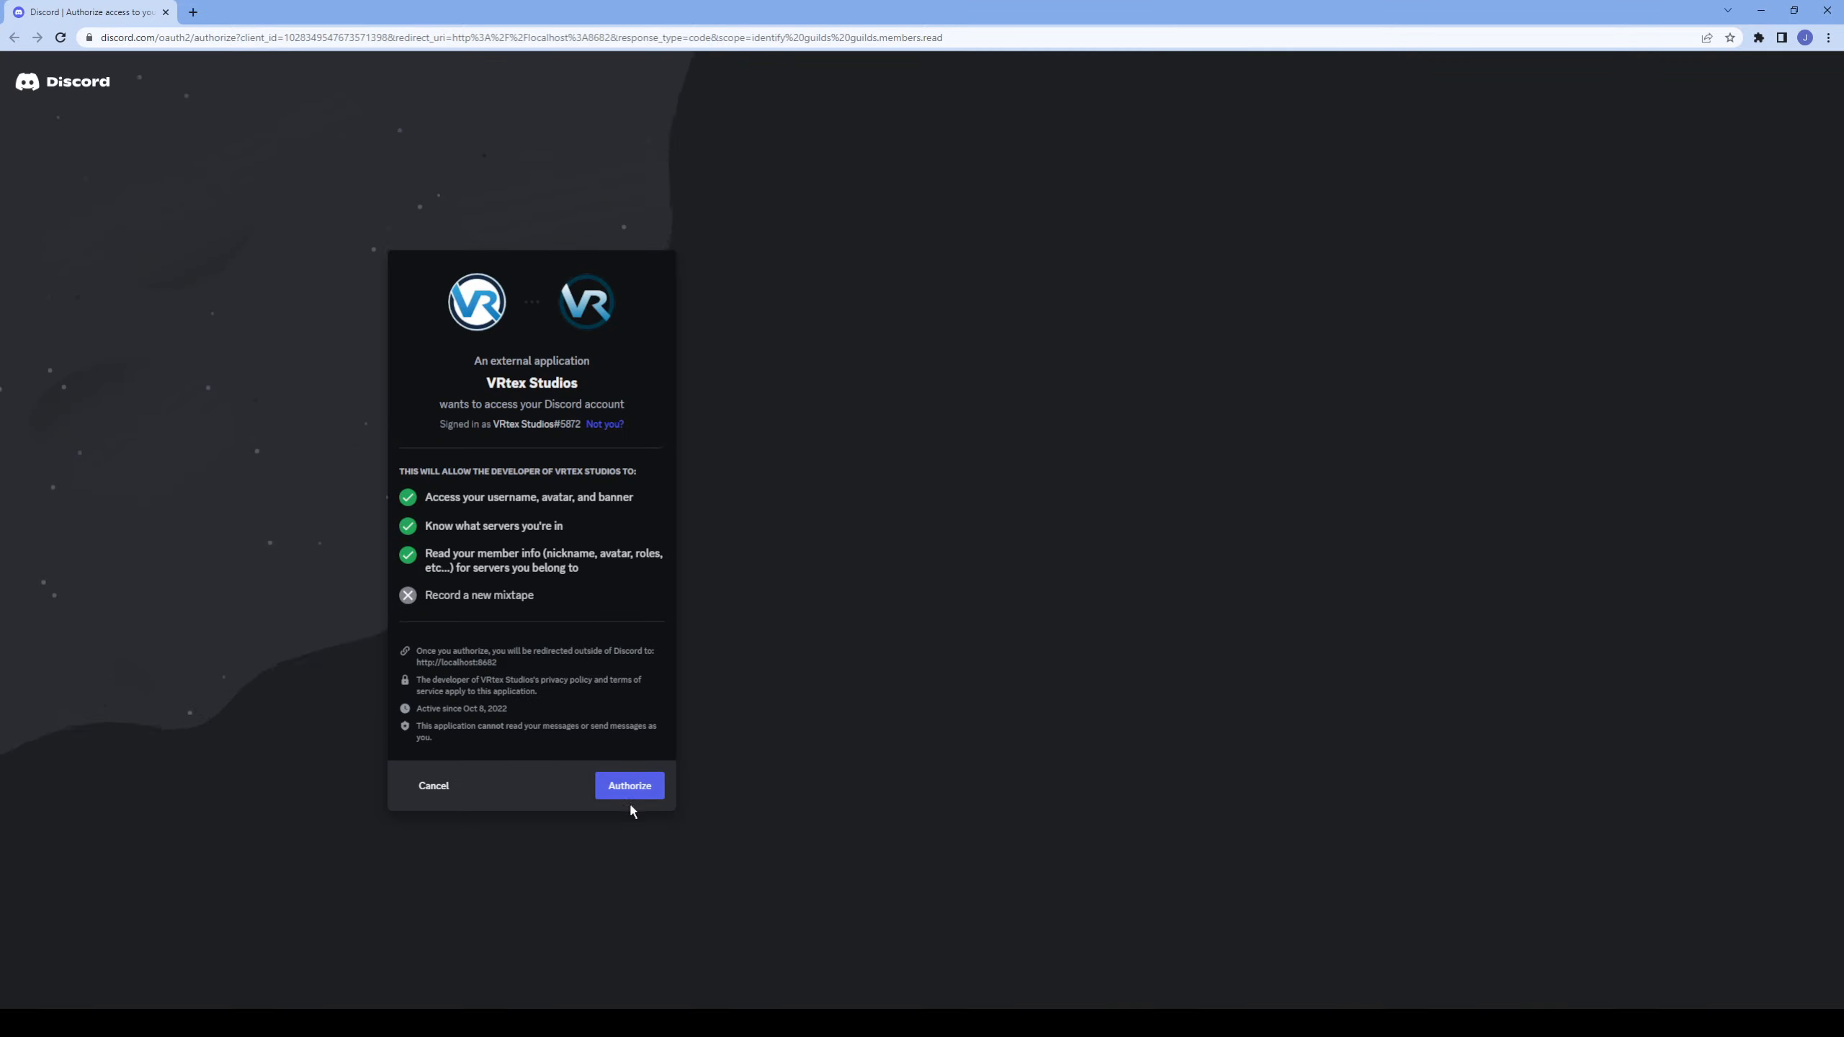
pyautogui.click(636, 795)
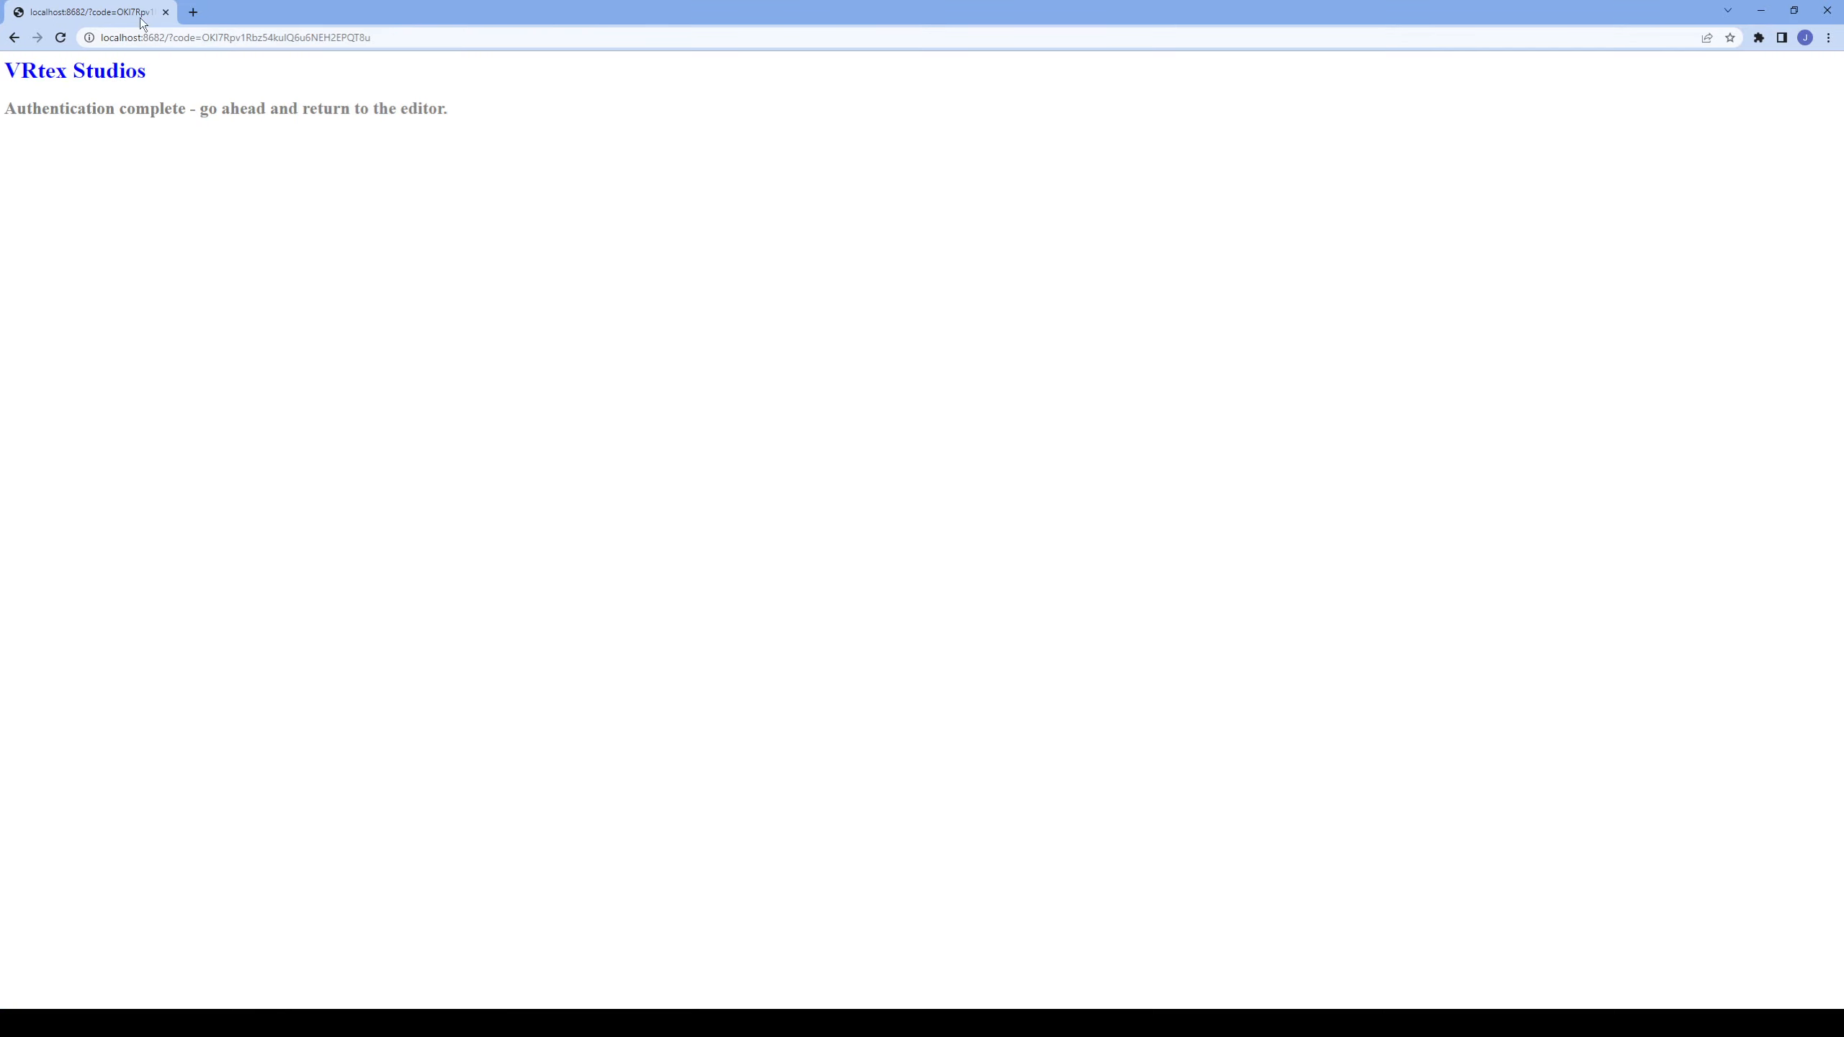
pyautogui.click(1761, 10)
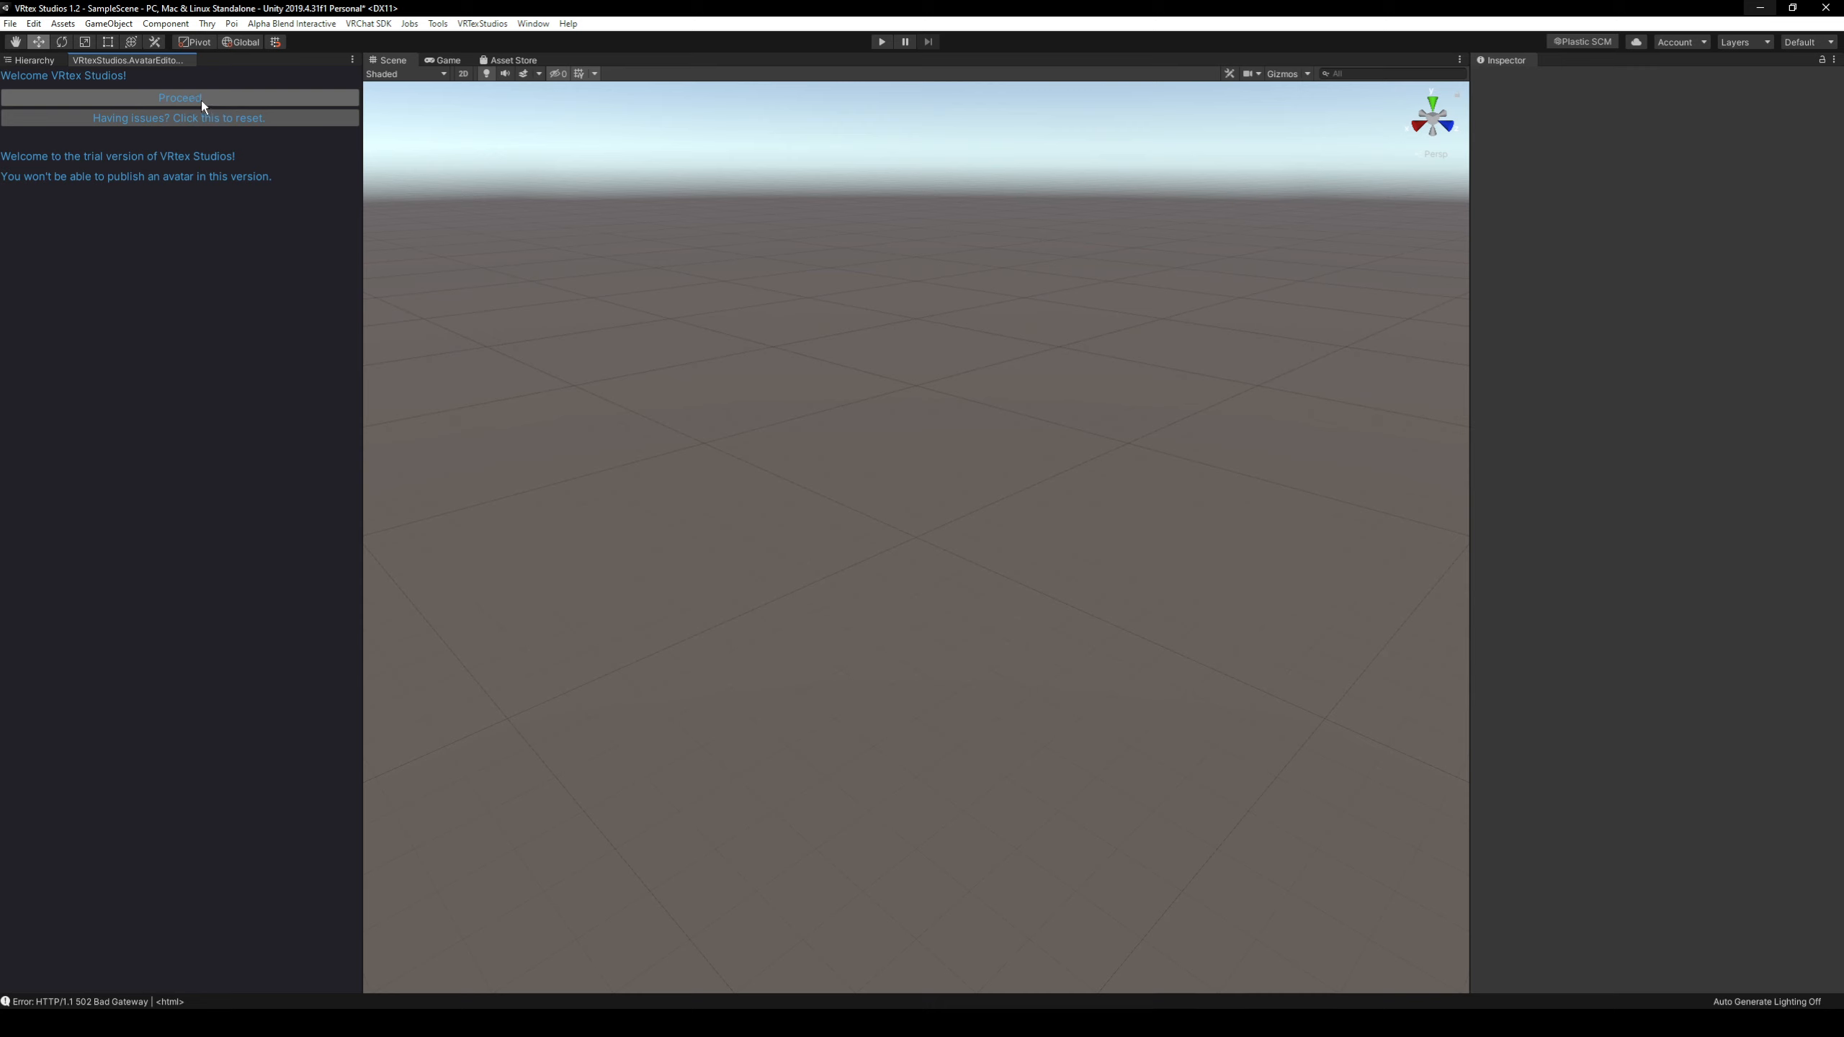
# Proceed past the welcome page and start a new avatar from the ZinRPFemale base.
pyautogui.click(199, 98)
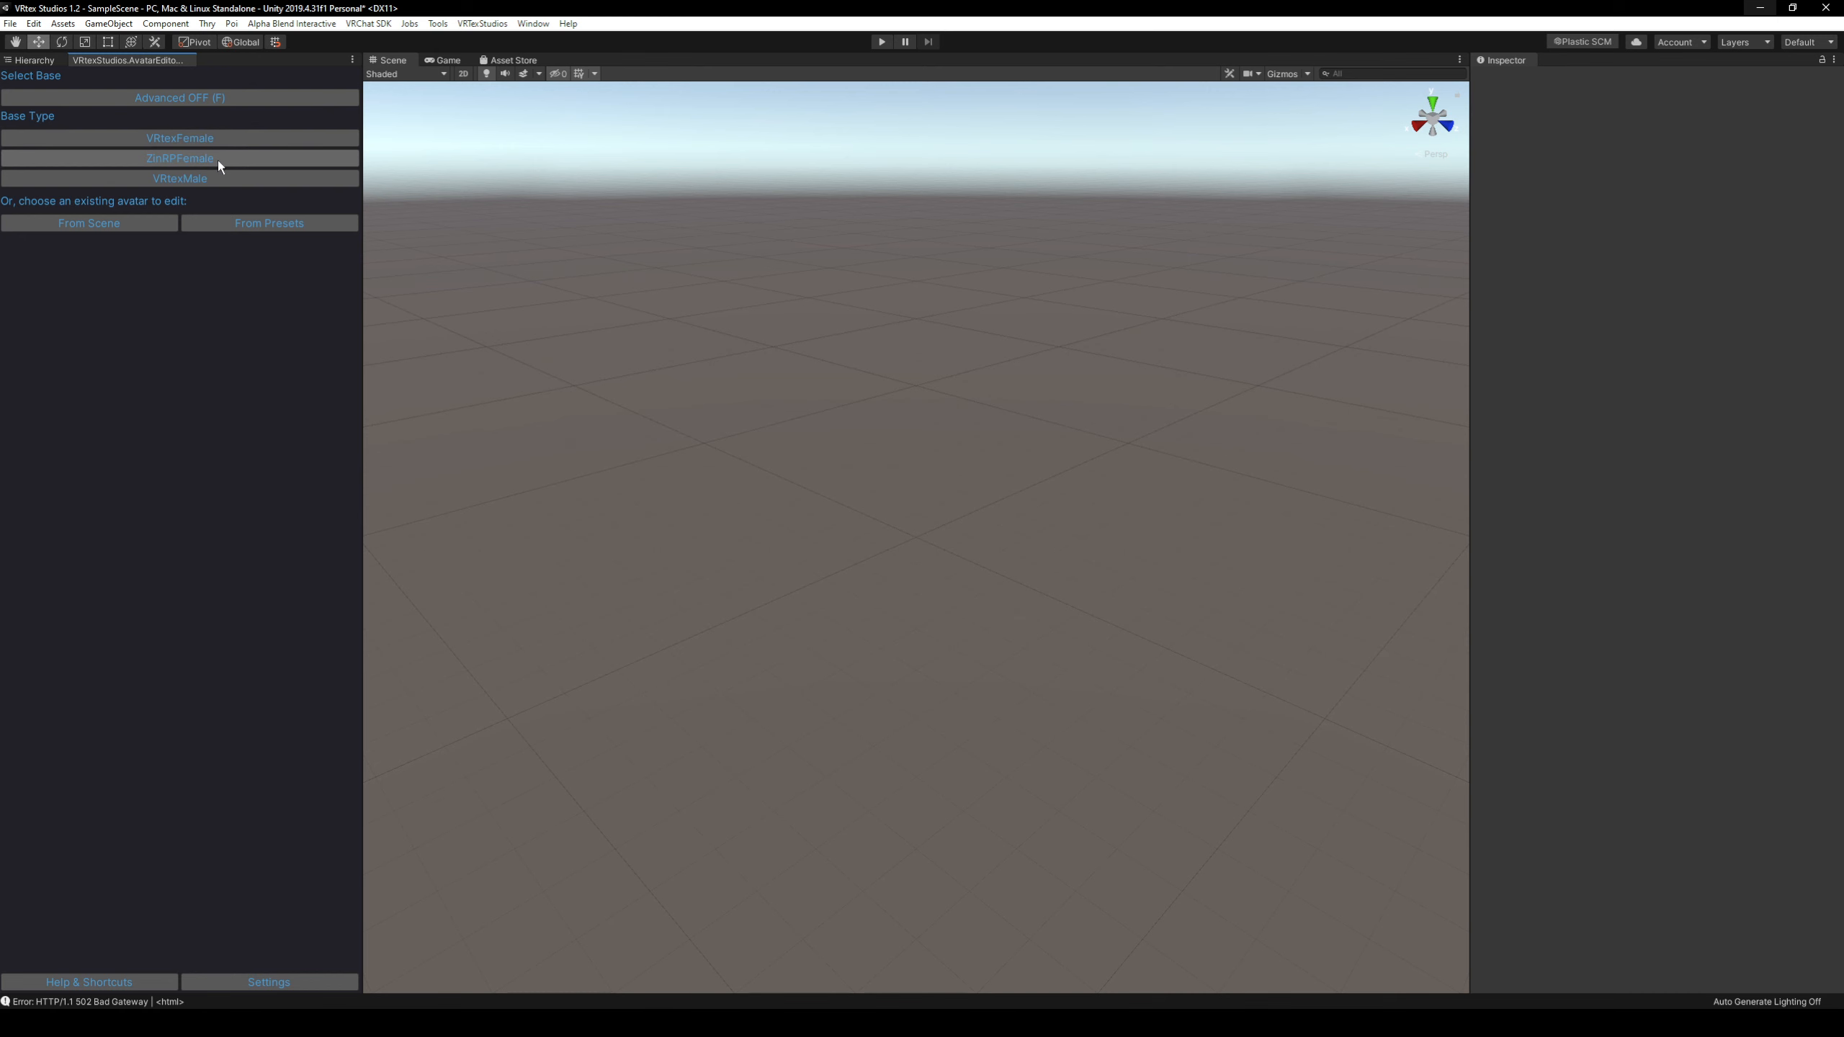
pyautogui.click(218, 161)
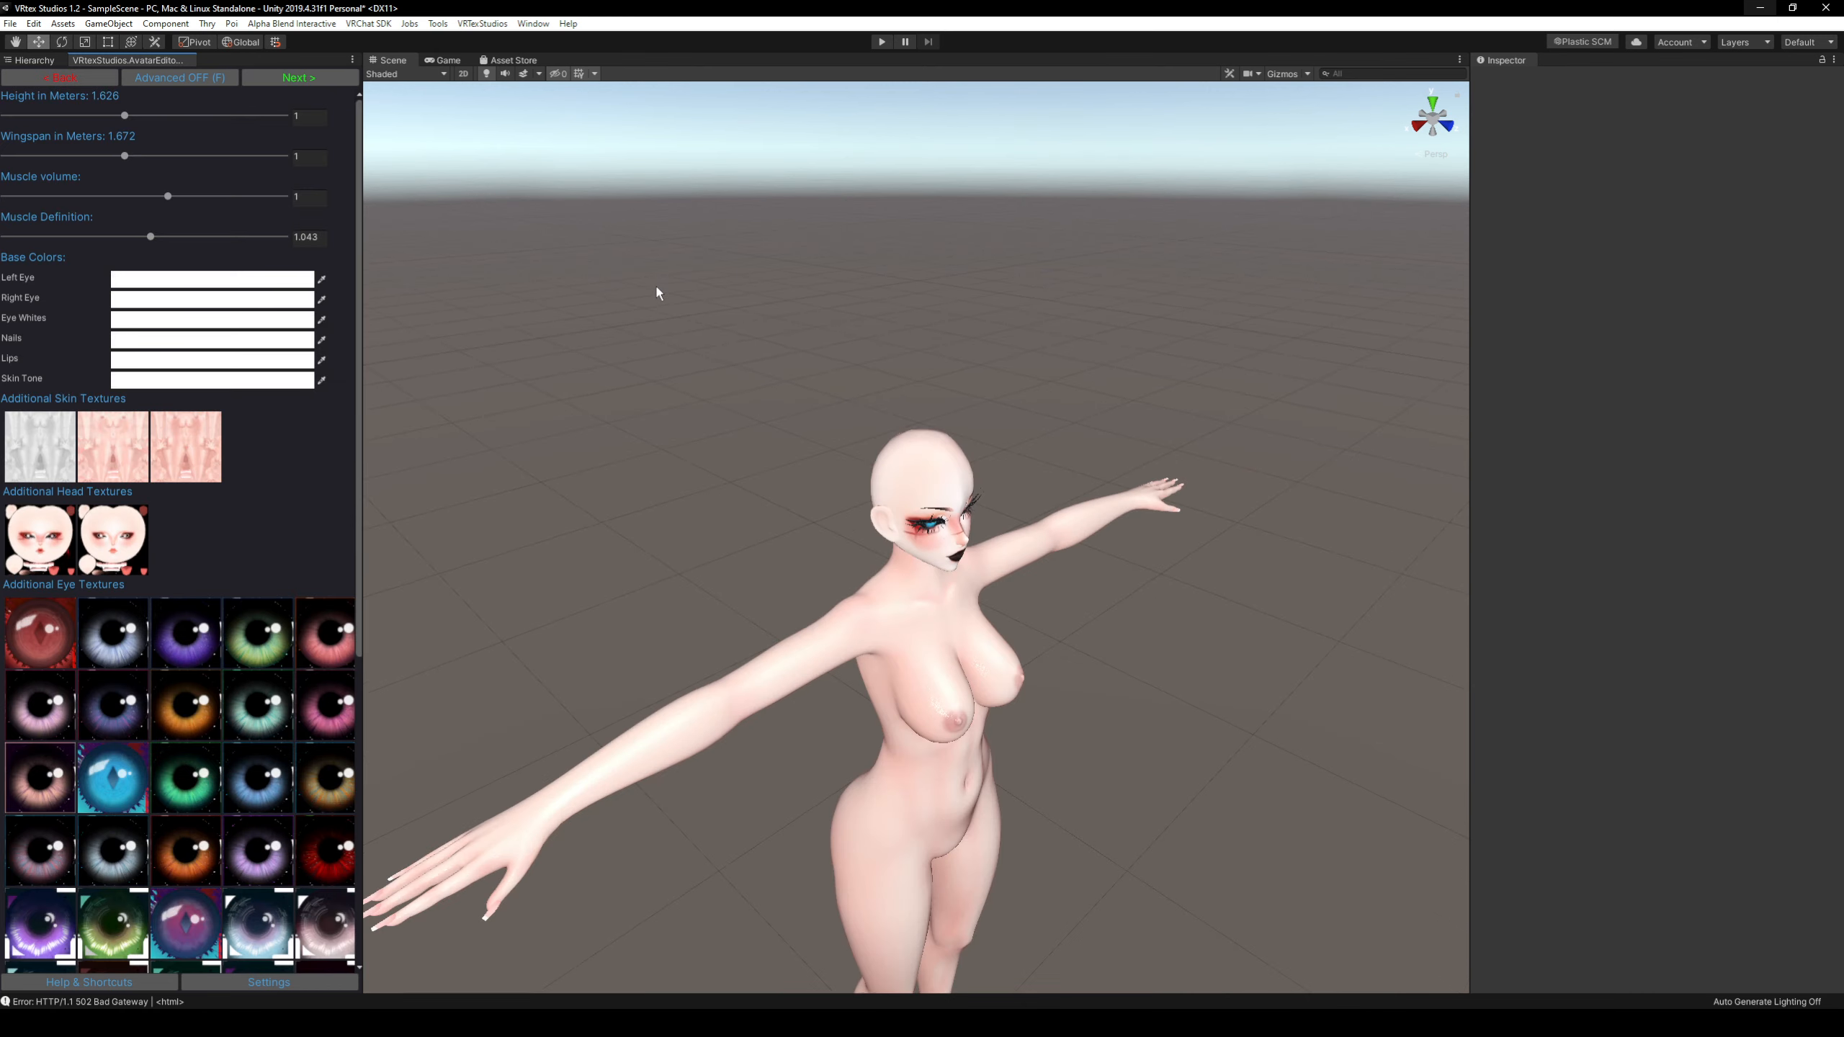
# Navigate around the avatar in the scene until its whole body is framed from the front.
pyautogui.keyDown('alt'); pyautogui.moveTo(658, 291); pyautogui.dragTo(718, 313); pyautogui.keyUp('alt')
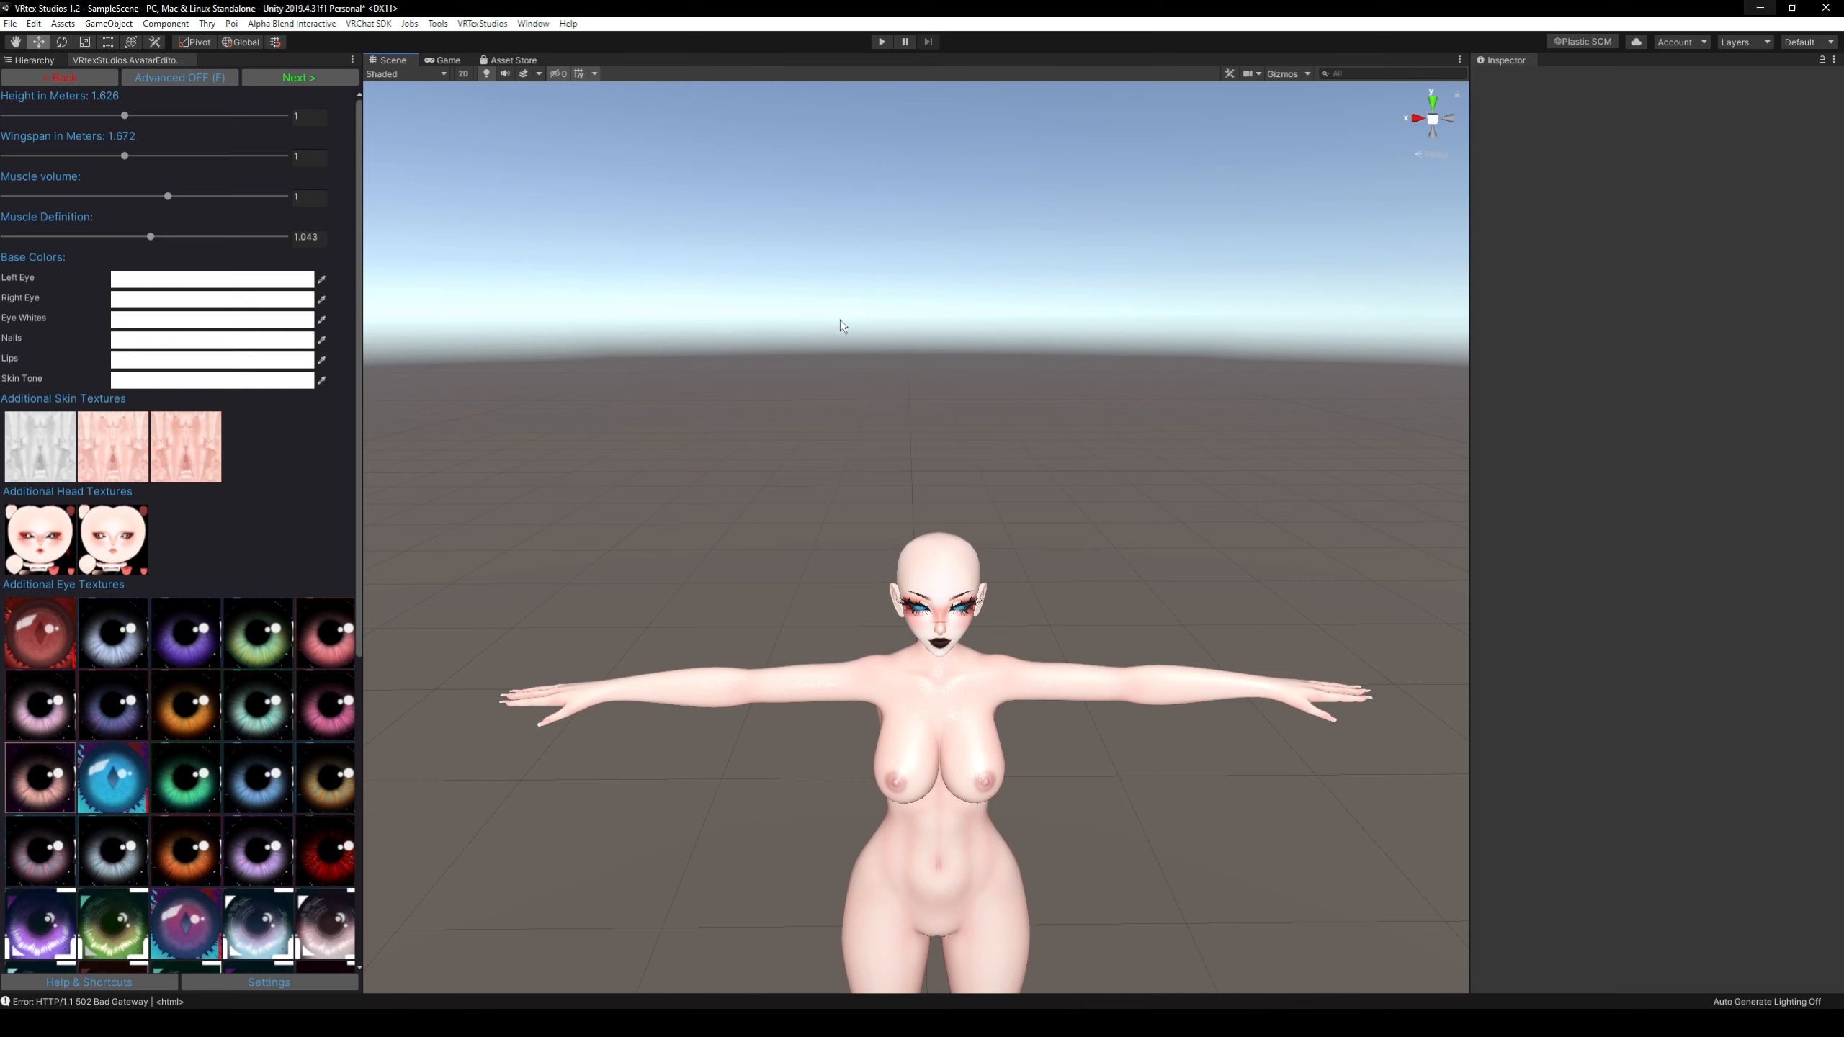
pyautogui.press('alt')
pyautogui.press('d')
pyautogui.press('a')
pyautogui.press('s')
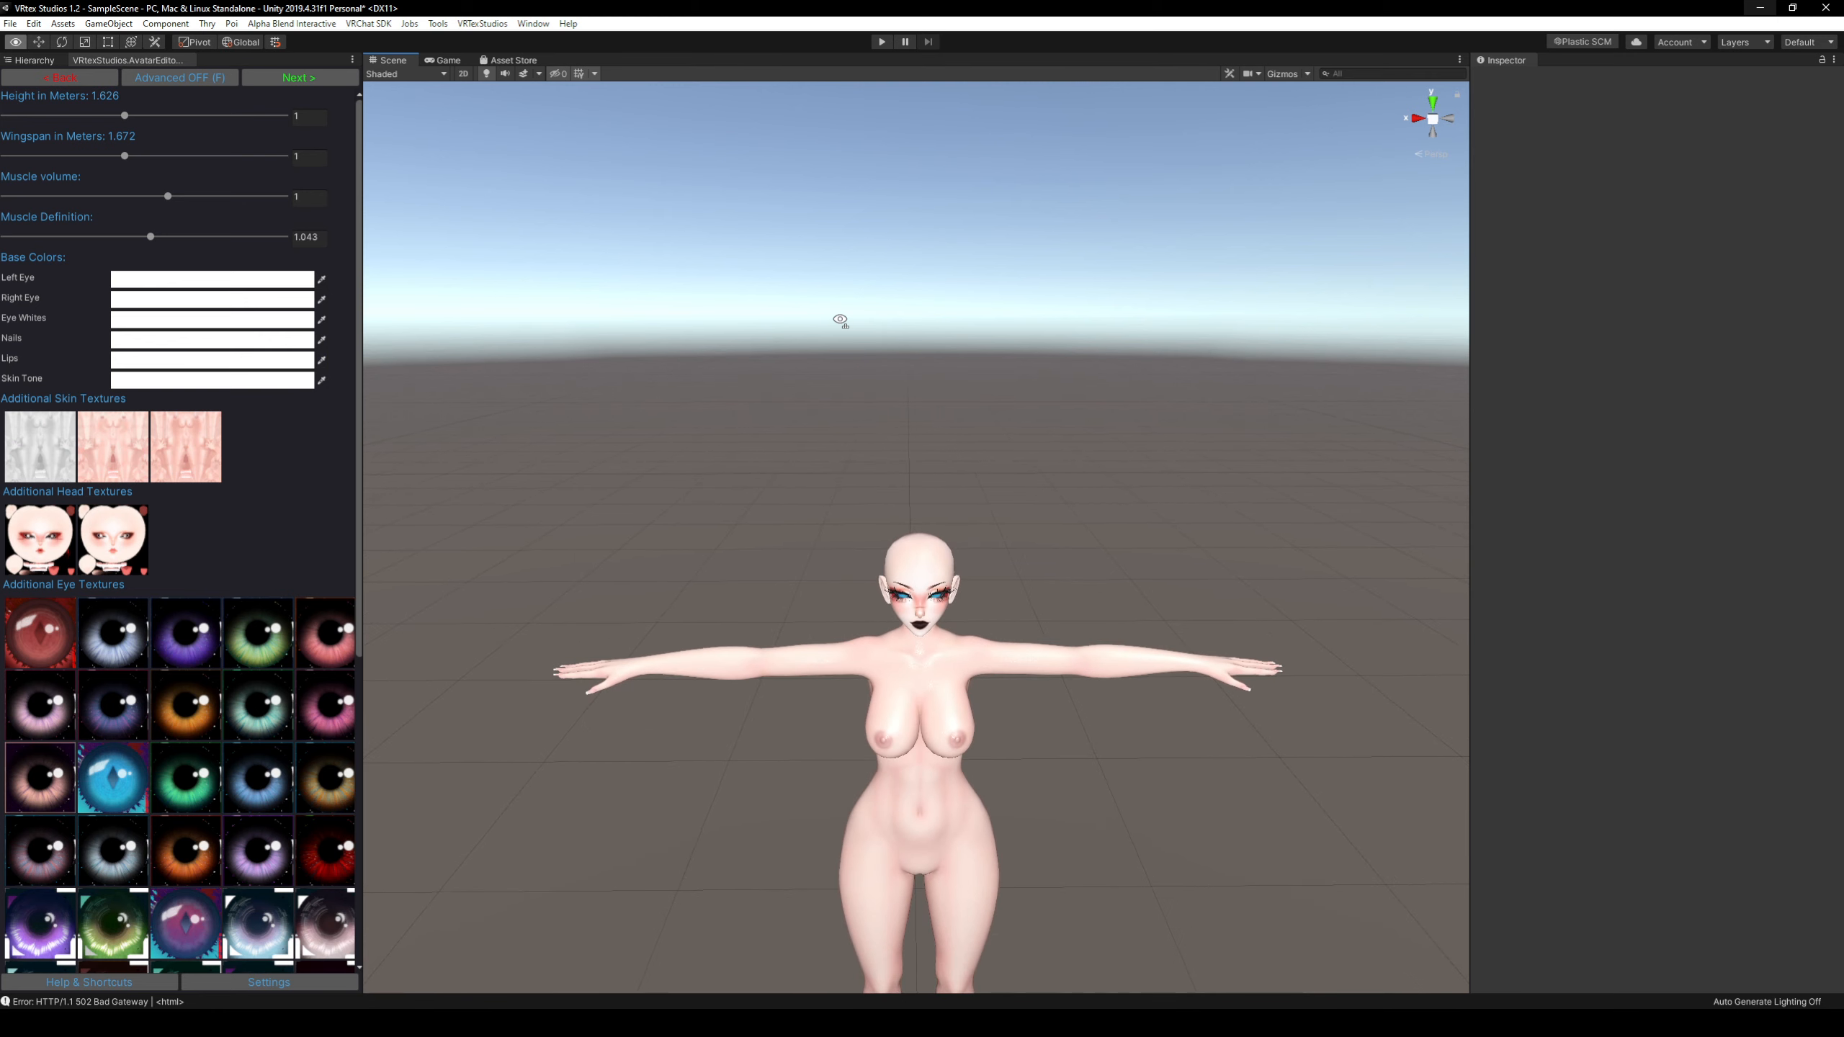
pyautogui.press('w')
pyautogui.moveTo(840, 319); pyautogui.dragTo(813, 282, button='right')
pyautogui.press('s')
pyautogui.press('d')
pyautogui.press('a')
pyautogui.press('q')
pyautogui.press('e')
pyautogui.press('q')
pyautogui.scroll(-2, 849, 323)
pyautogui.scroll(-3, 871, 333)
pyautogui.press('w')
pyautogui.scroll(-3, 844, 324)
pyautogui.press('s')
pyautogui.press('s')
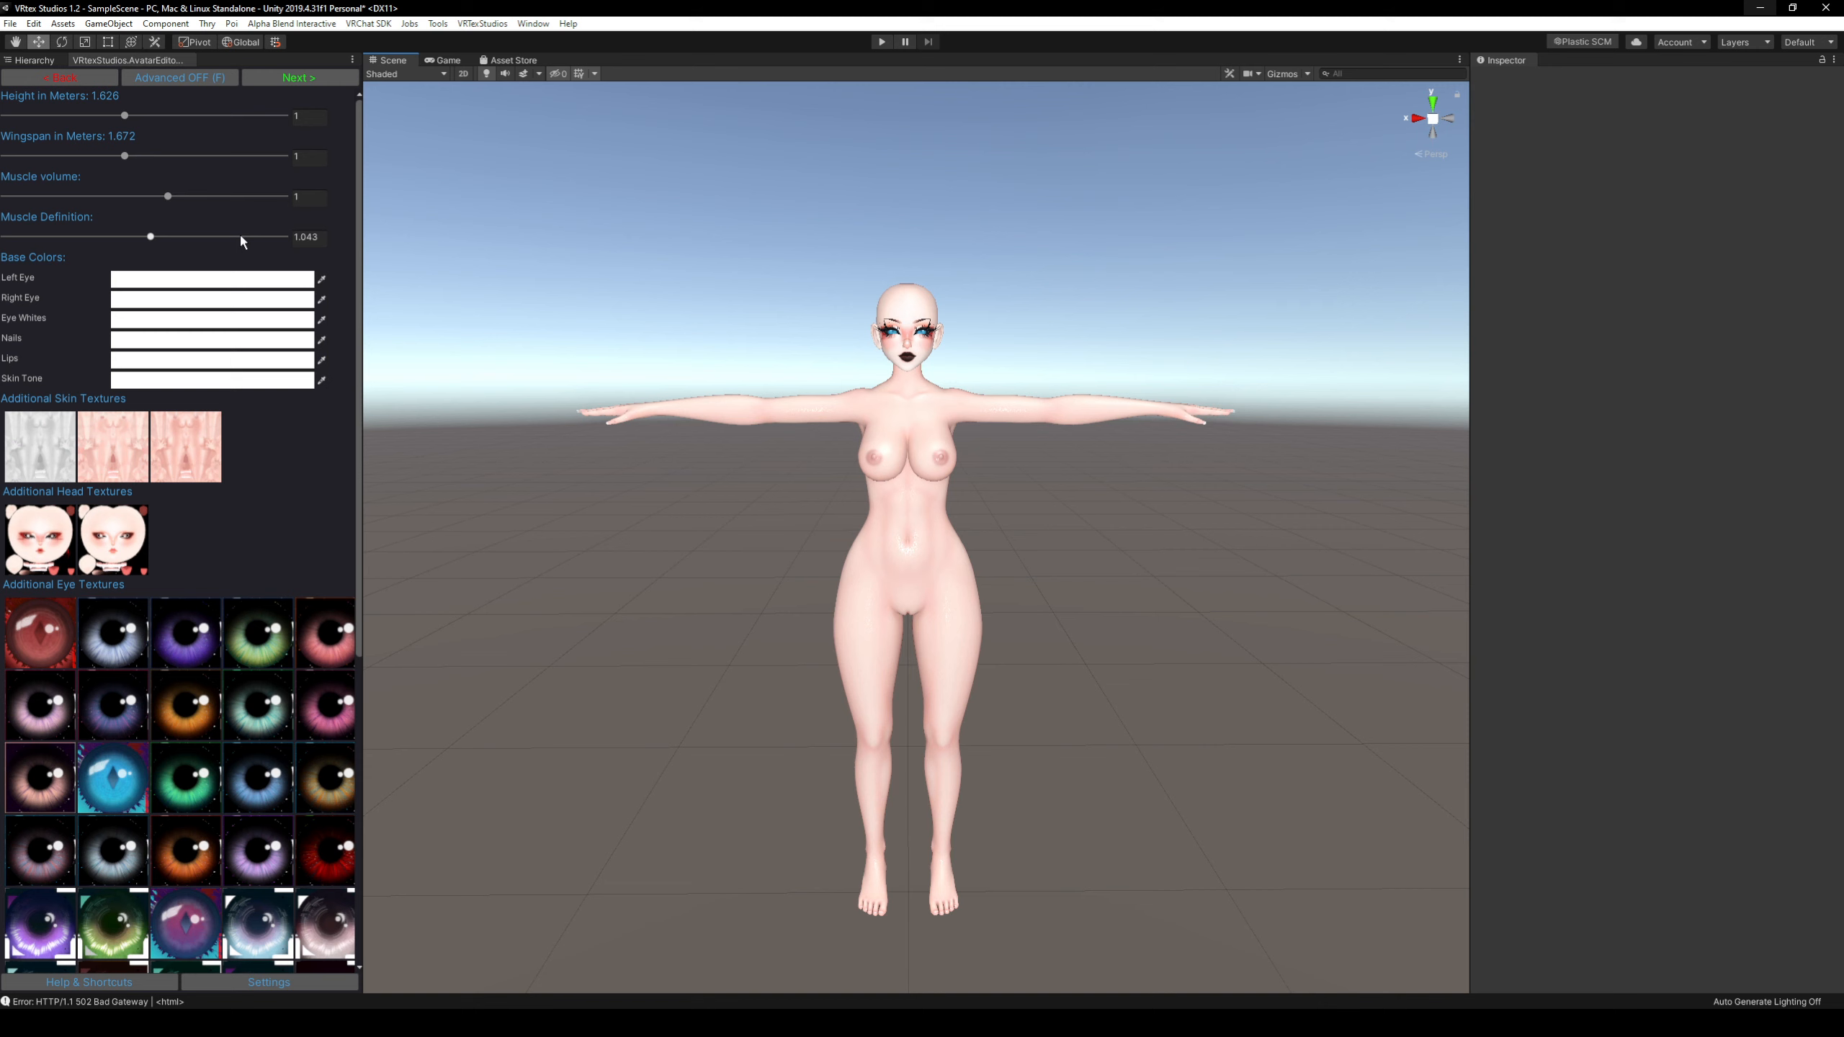
# Set the avatar's height to 1.081, wingspan to 1.18575, muscle volume to 1.032 and muscle definition to 0.
pyautogui.moveTo(124, 115); pyautogui.dragTo(3, 270)
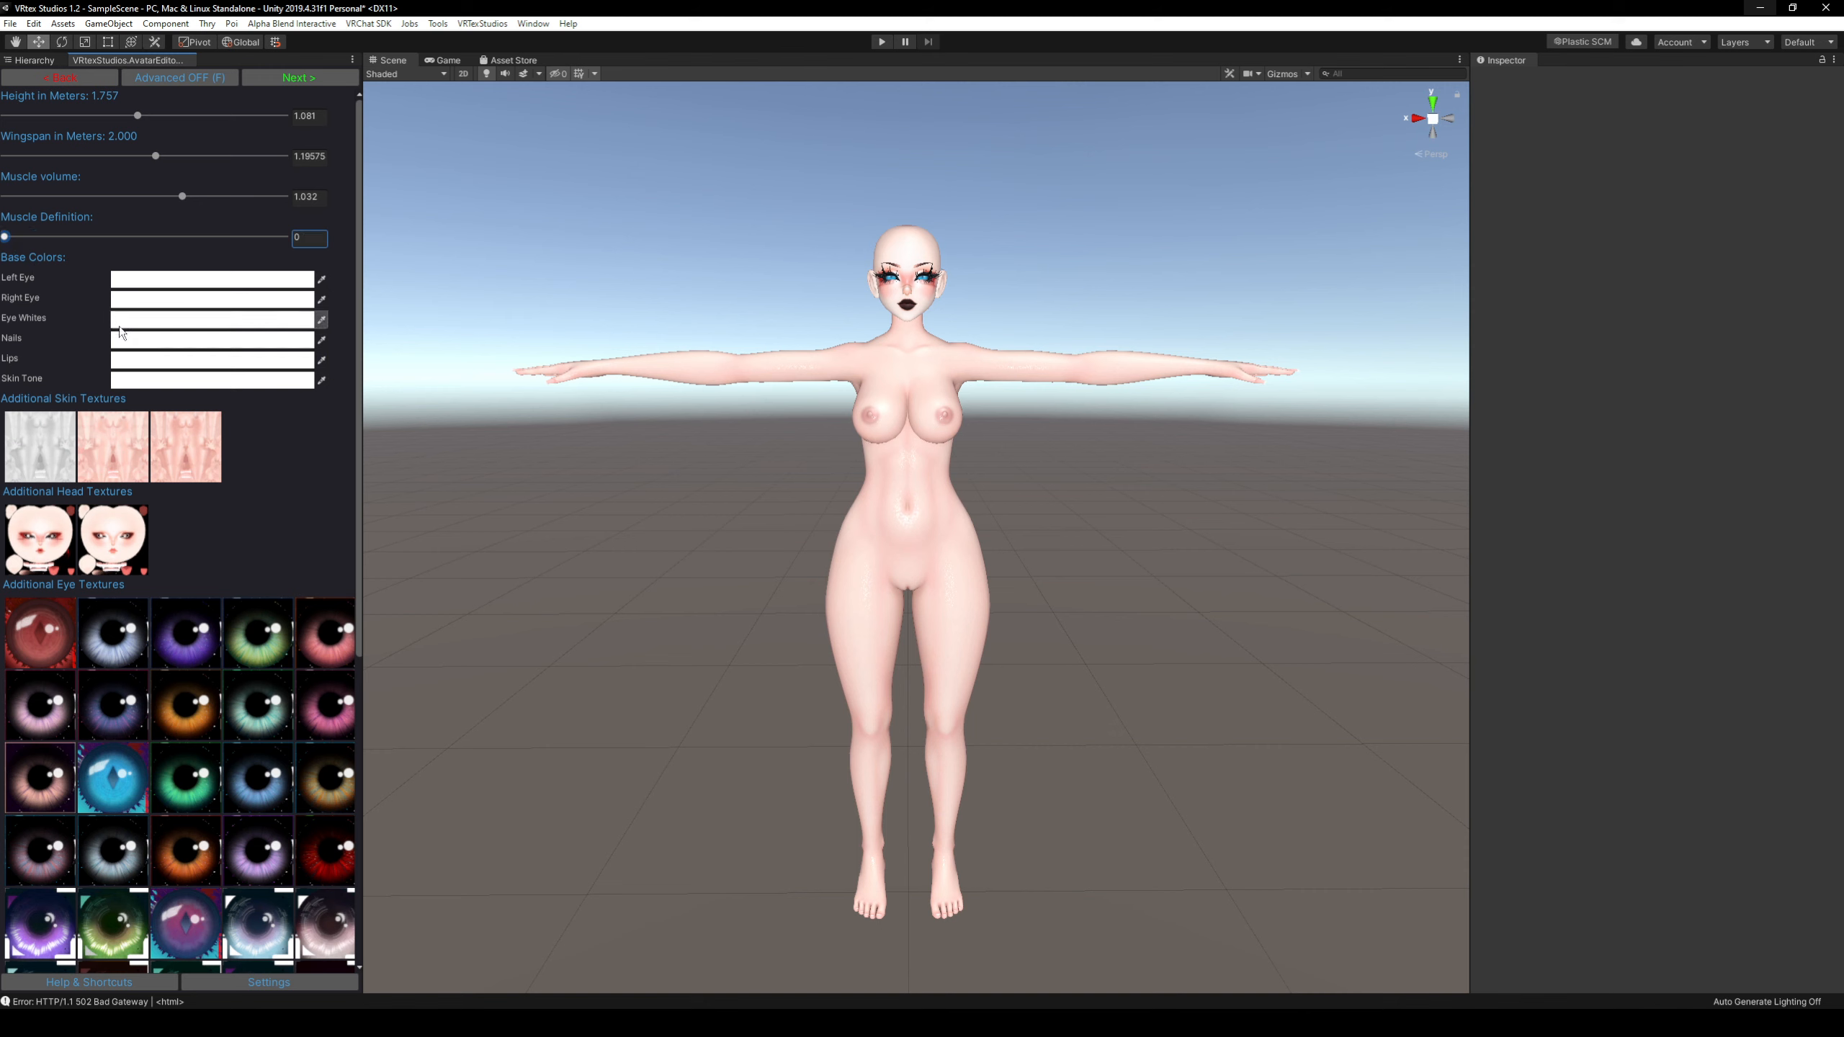
# Set the avatar's skin tone to the light peach color FFD7B6.
pyautogui.click(153, 382)
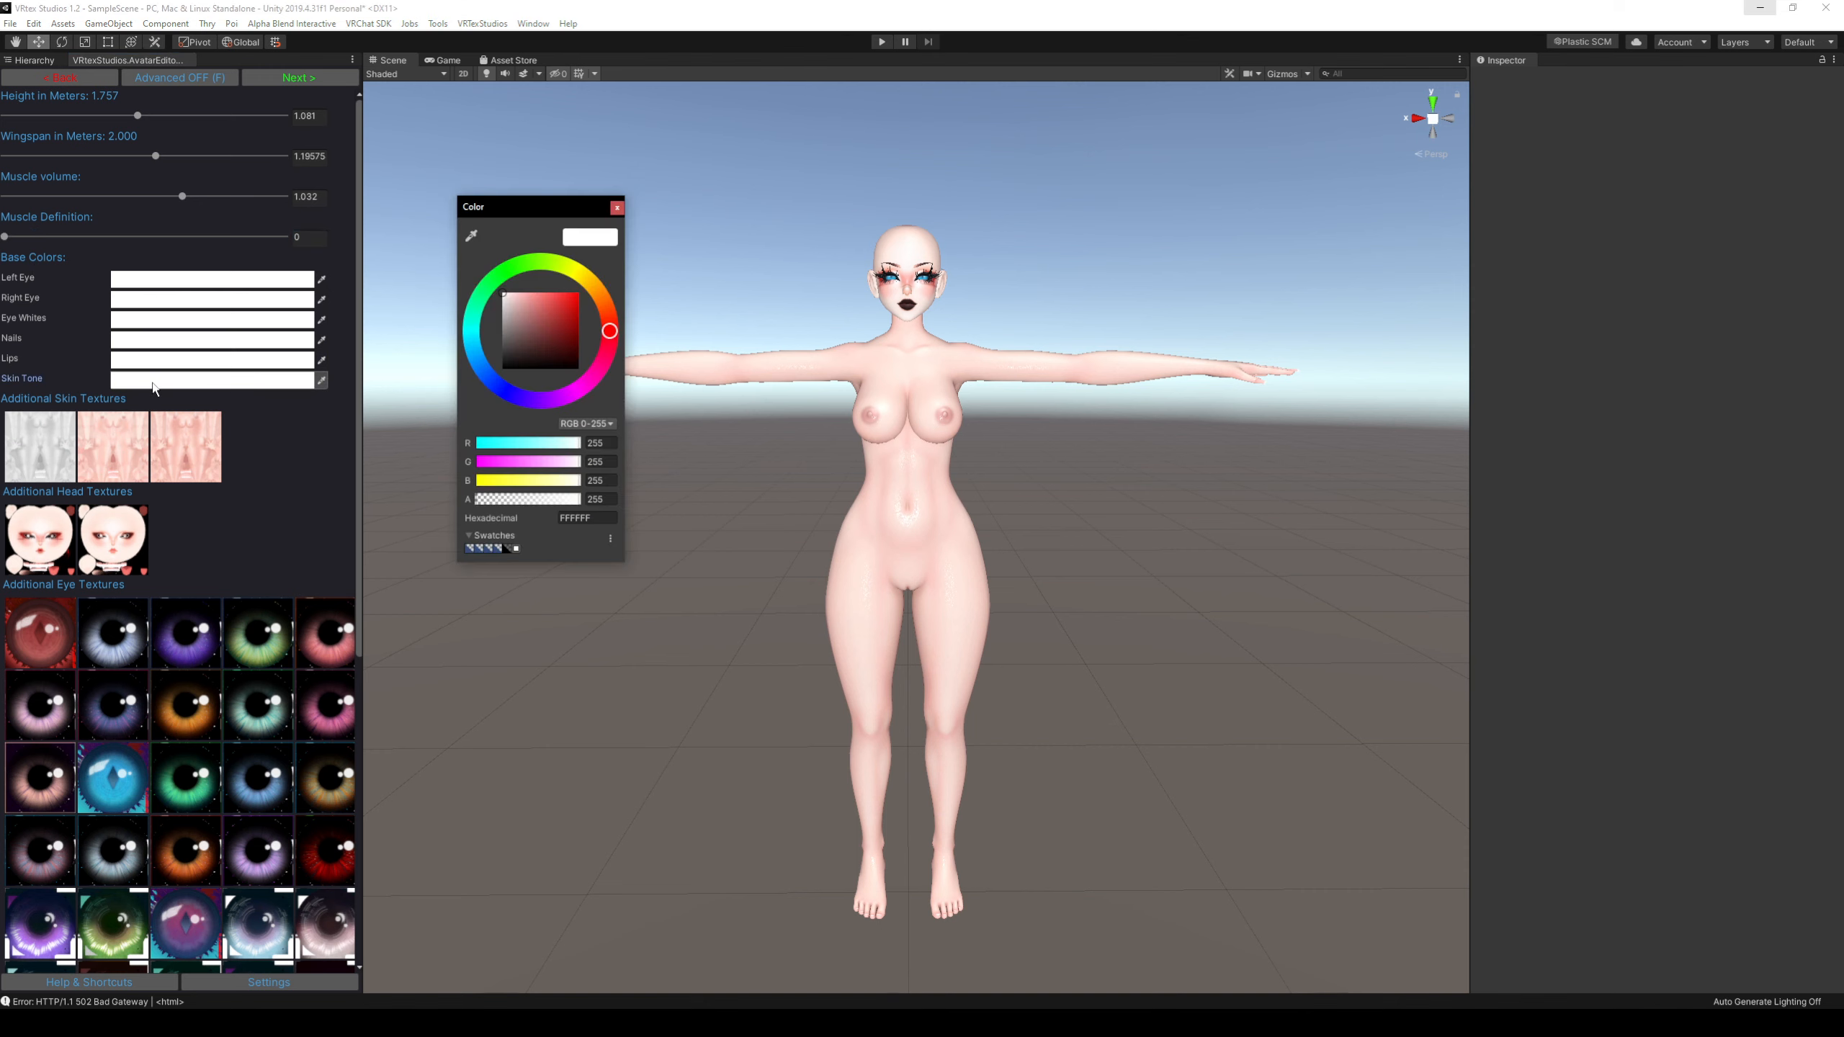
pyautogui.moveTo(519, 324); pyautogui.dragTo(484, 284)
pyautogui.moveTo(605, 308); pyautogui.dragTo(527, 294)
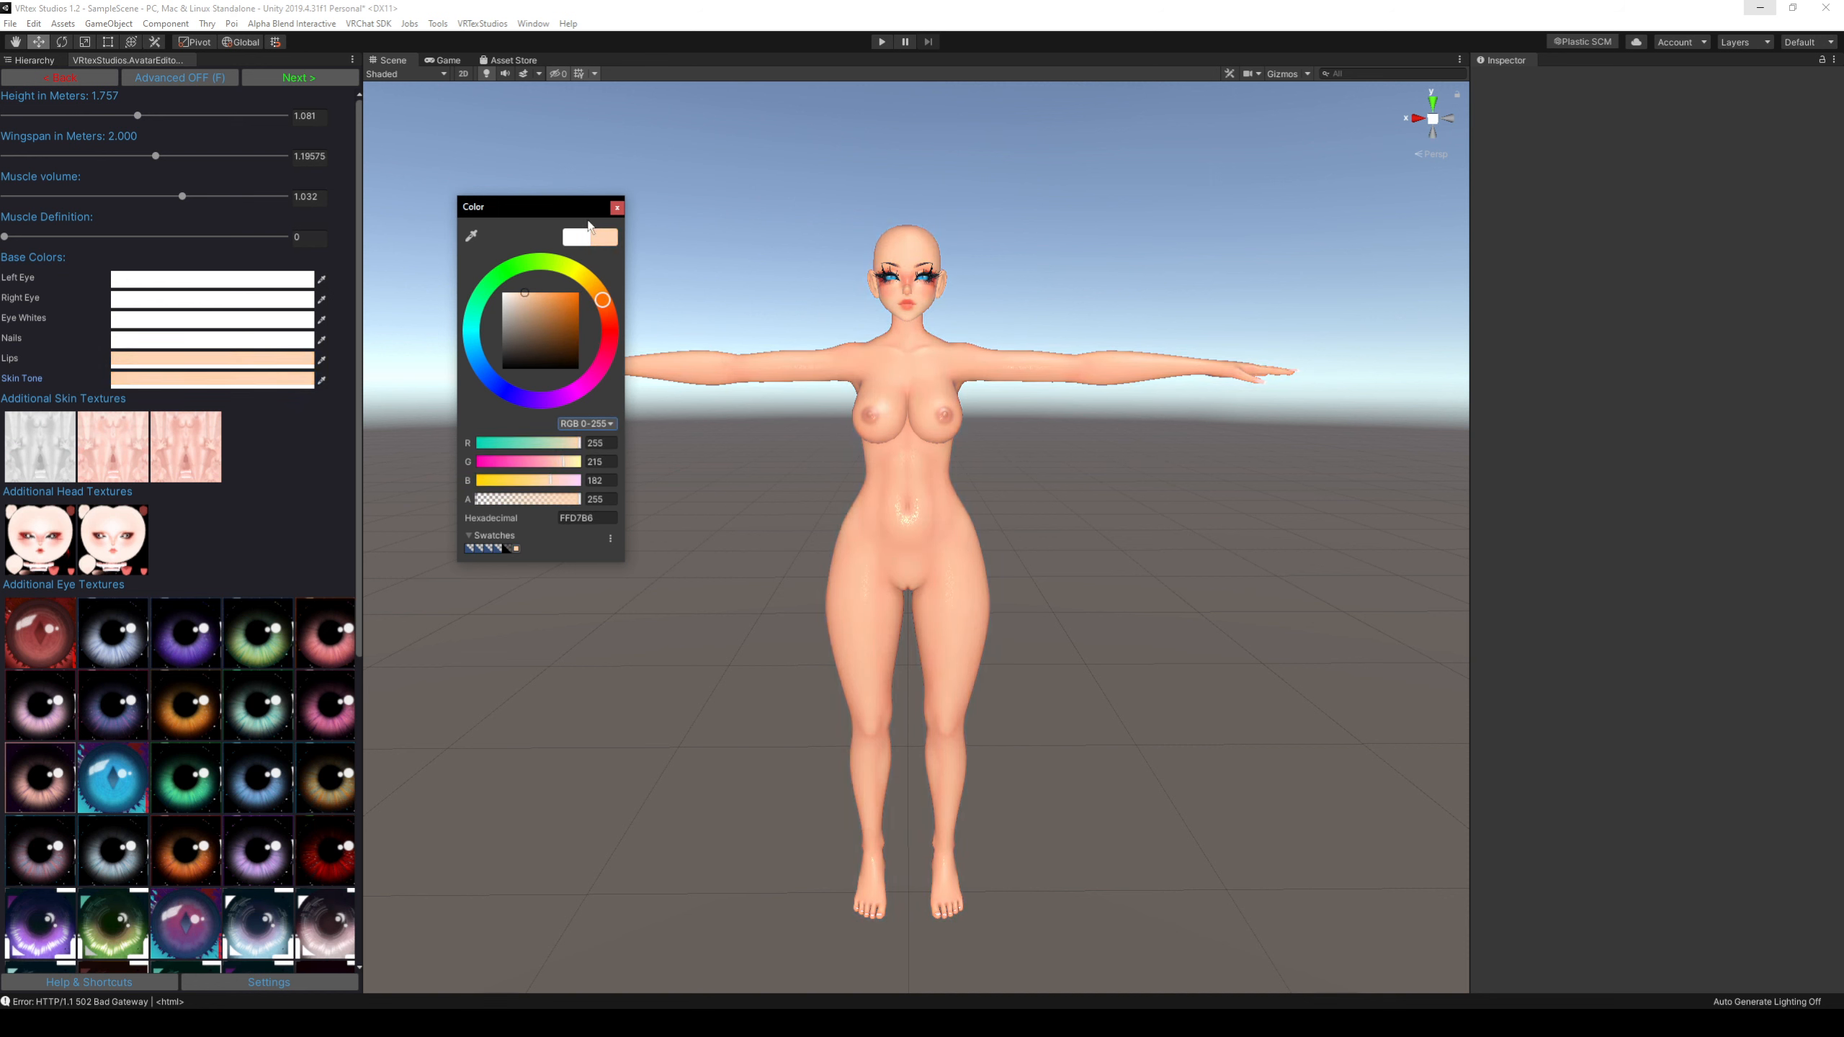
pyautogui.click(617, 209)
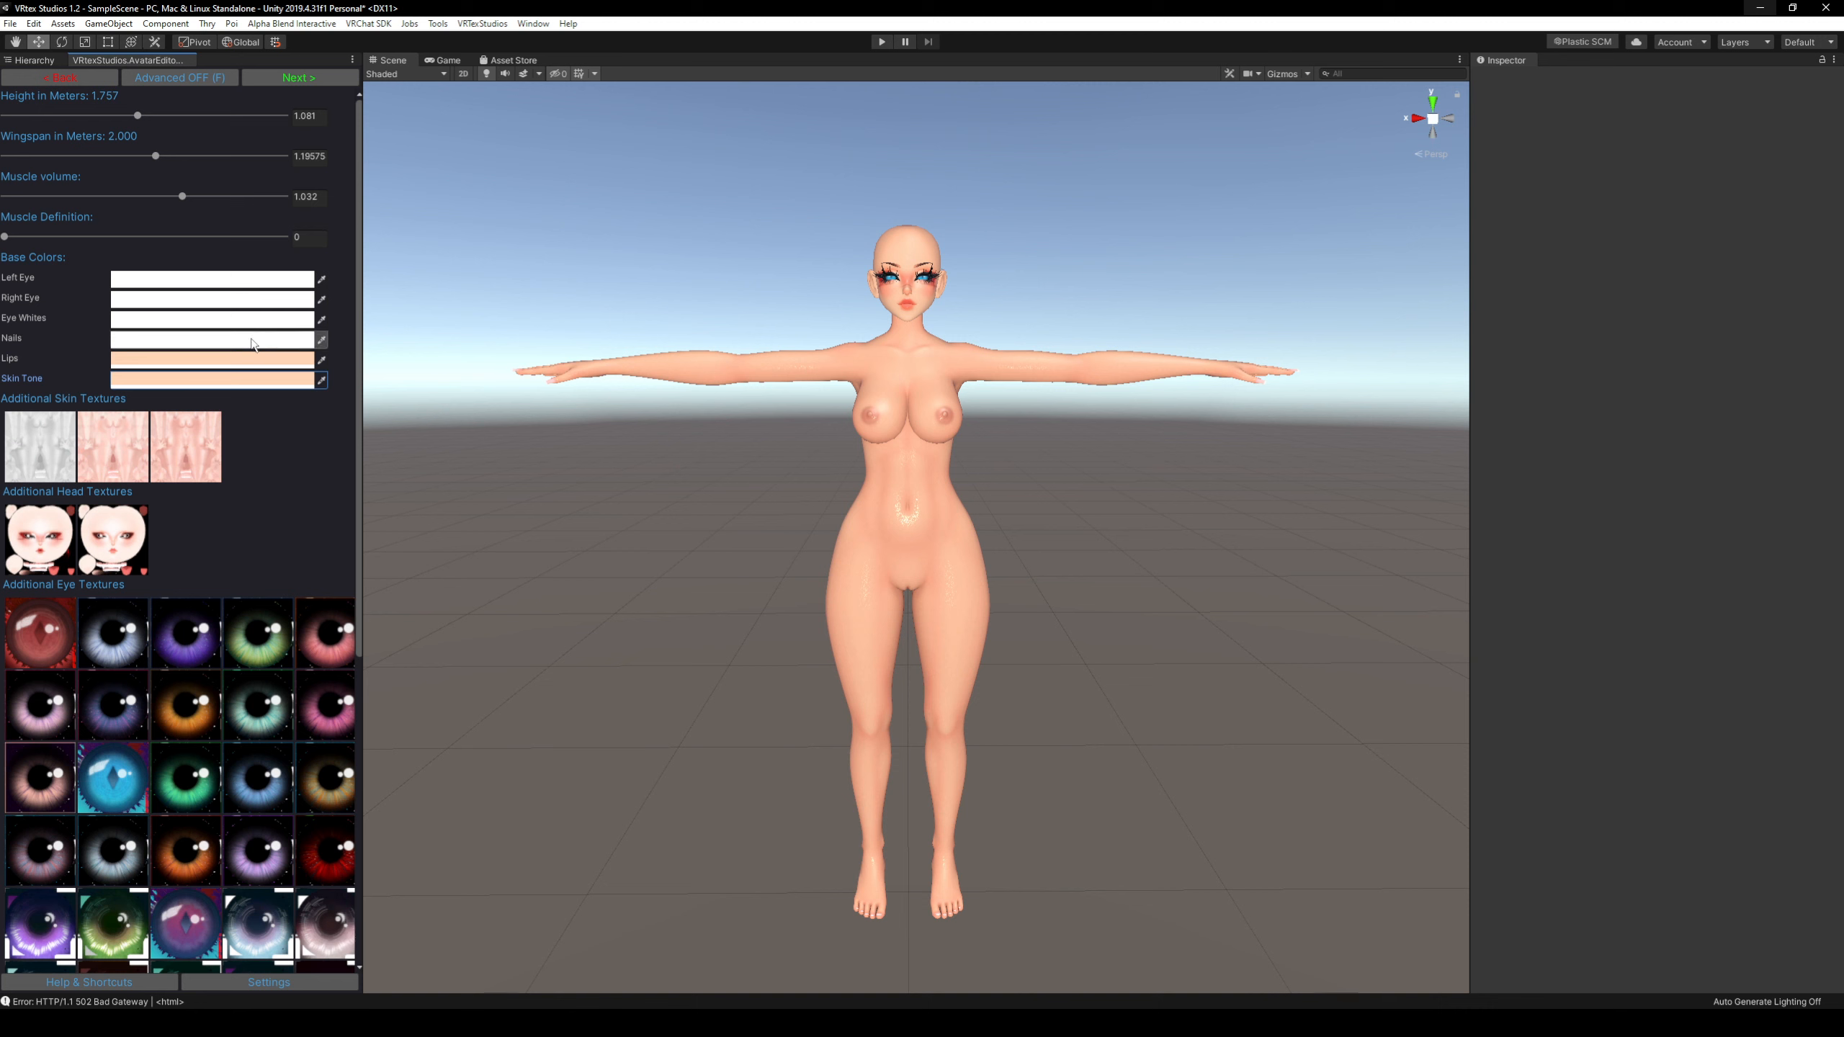
# Set the avatar's lip color to black, 000000.
pyautogui.click(240, 363)
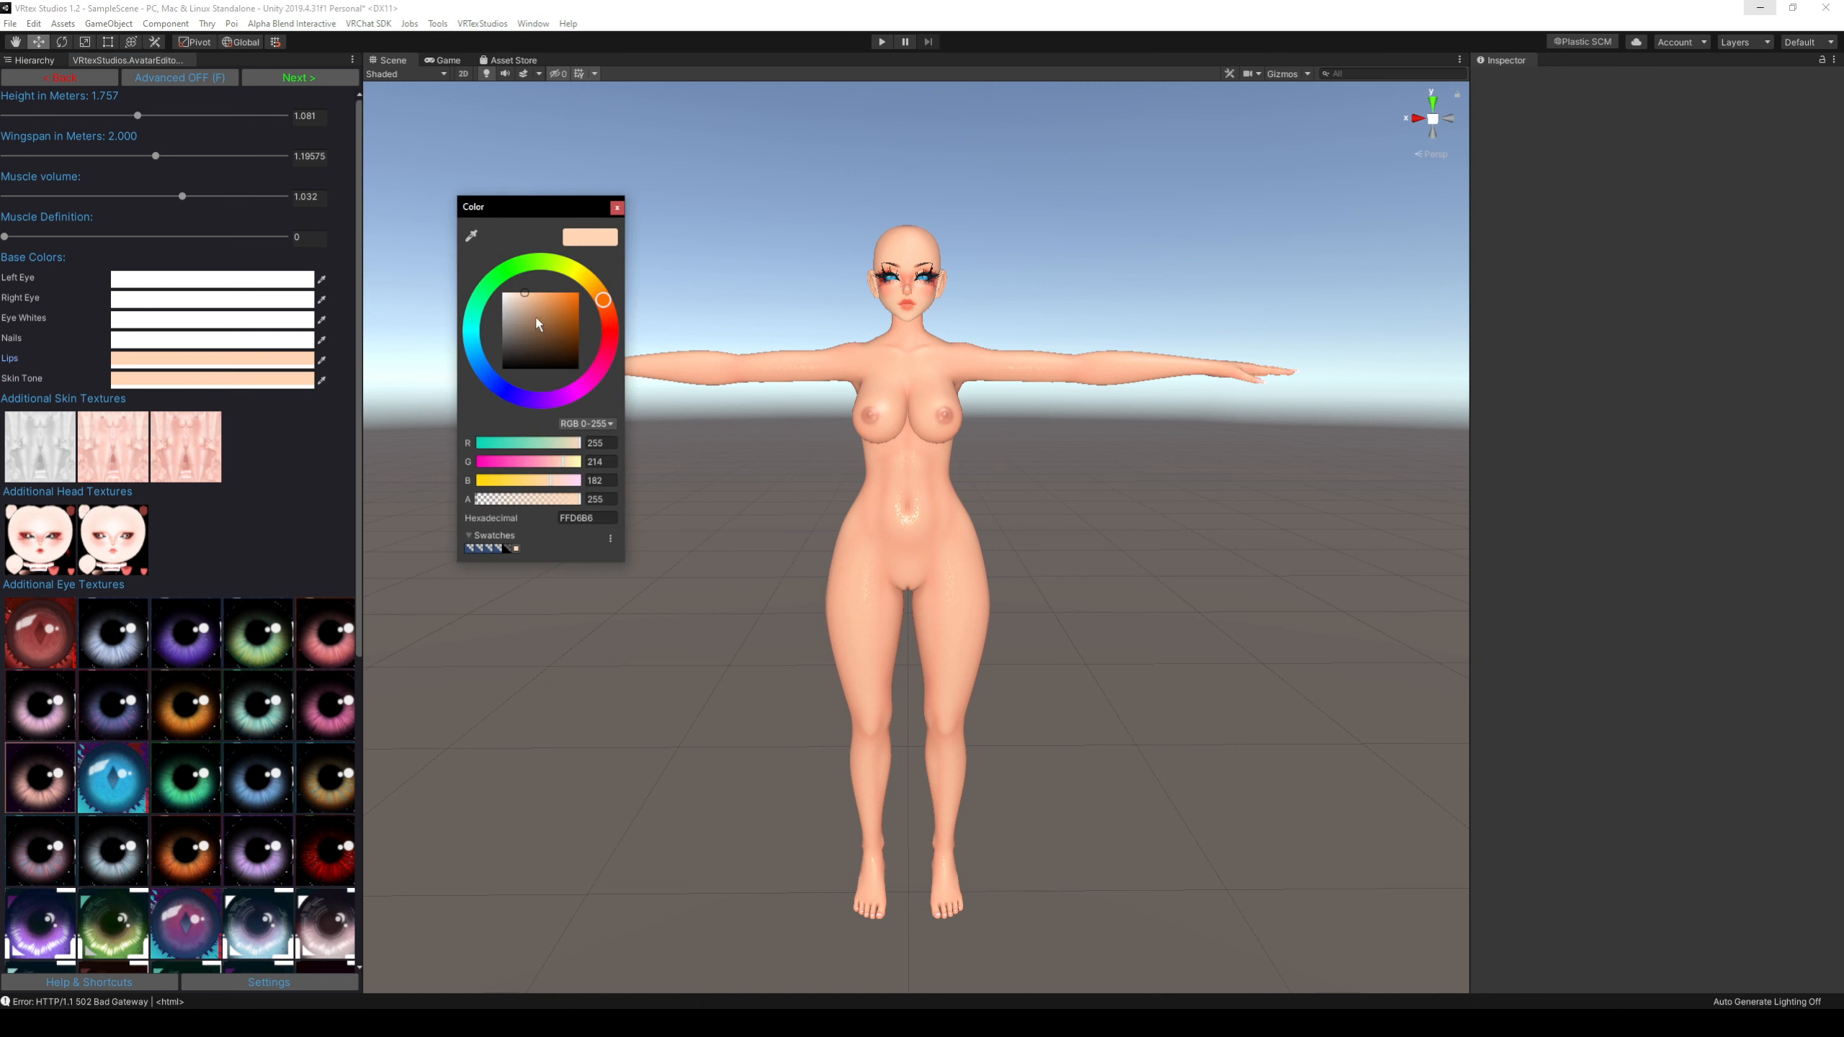
pyautogui.moveTo(536, 324); pyautogui.dragTo(506, 363)
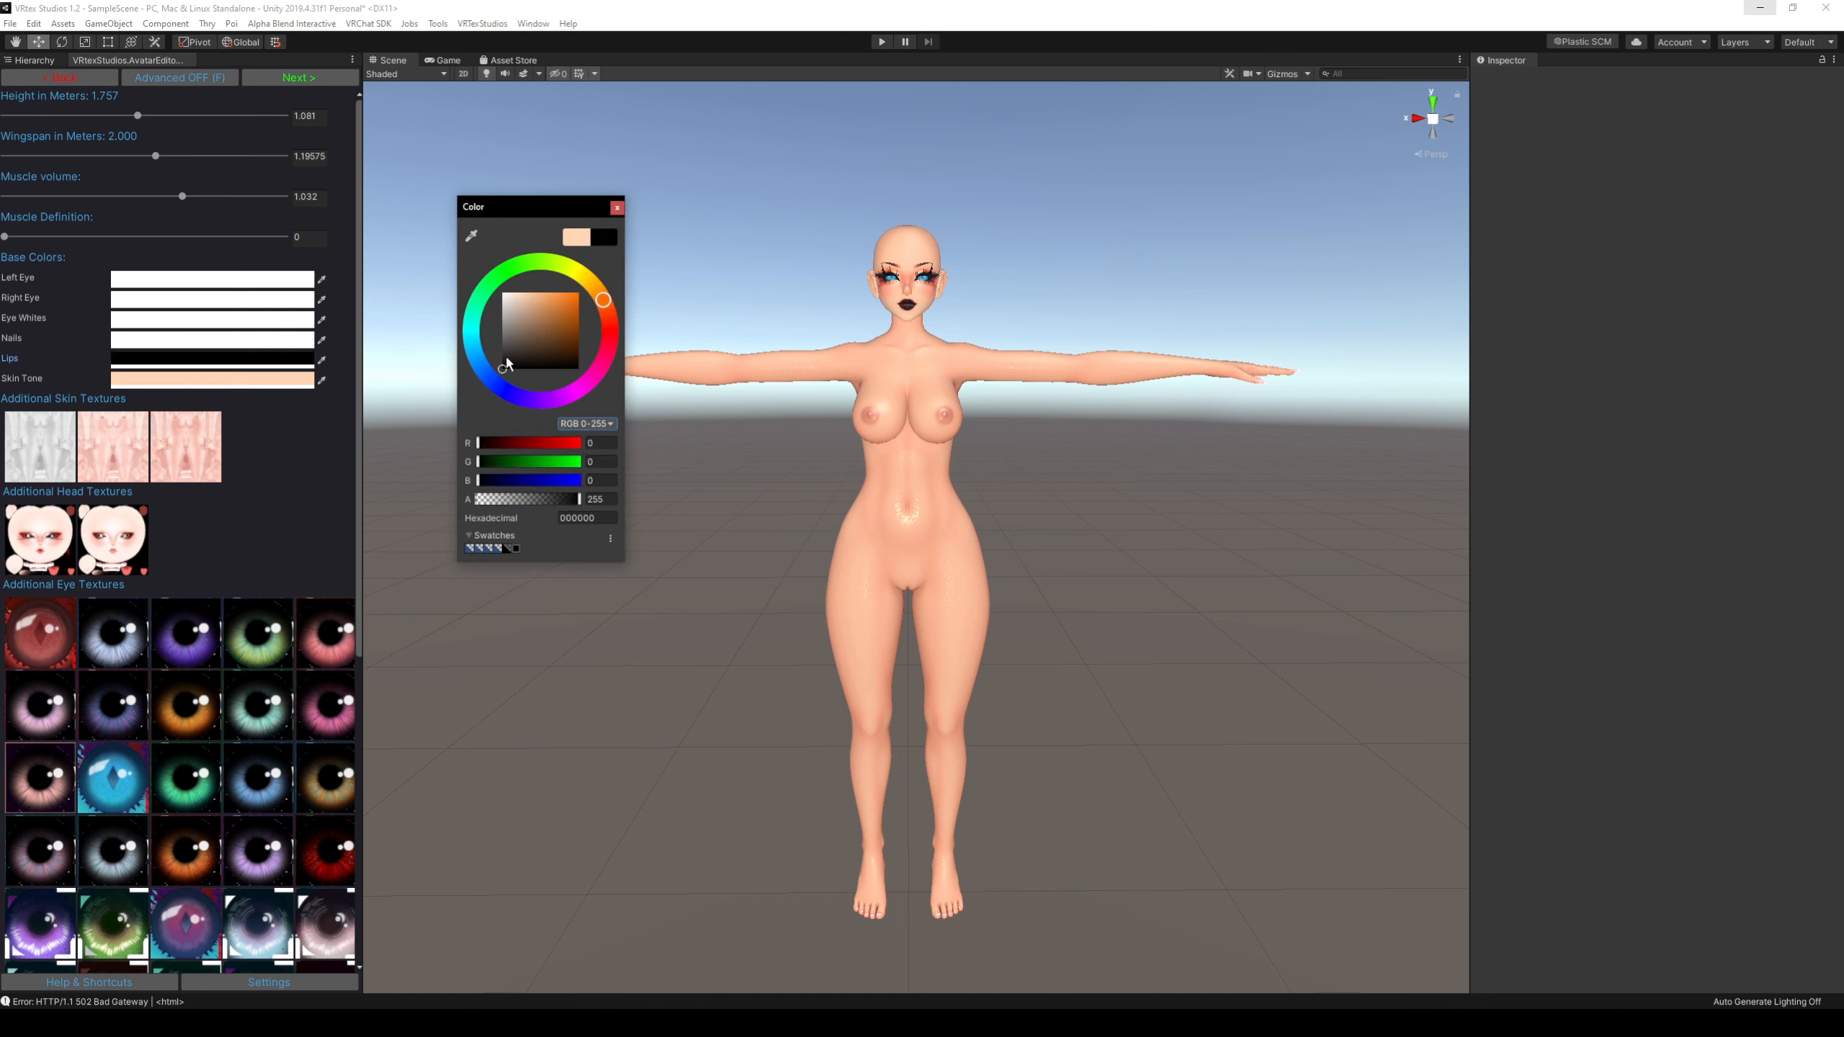
pyautogui.click(618, 208)
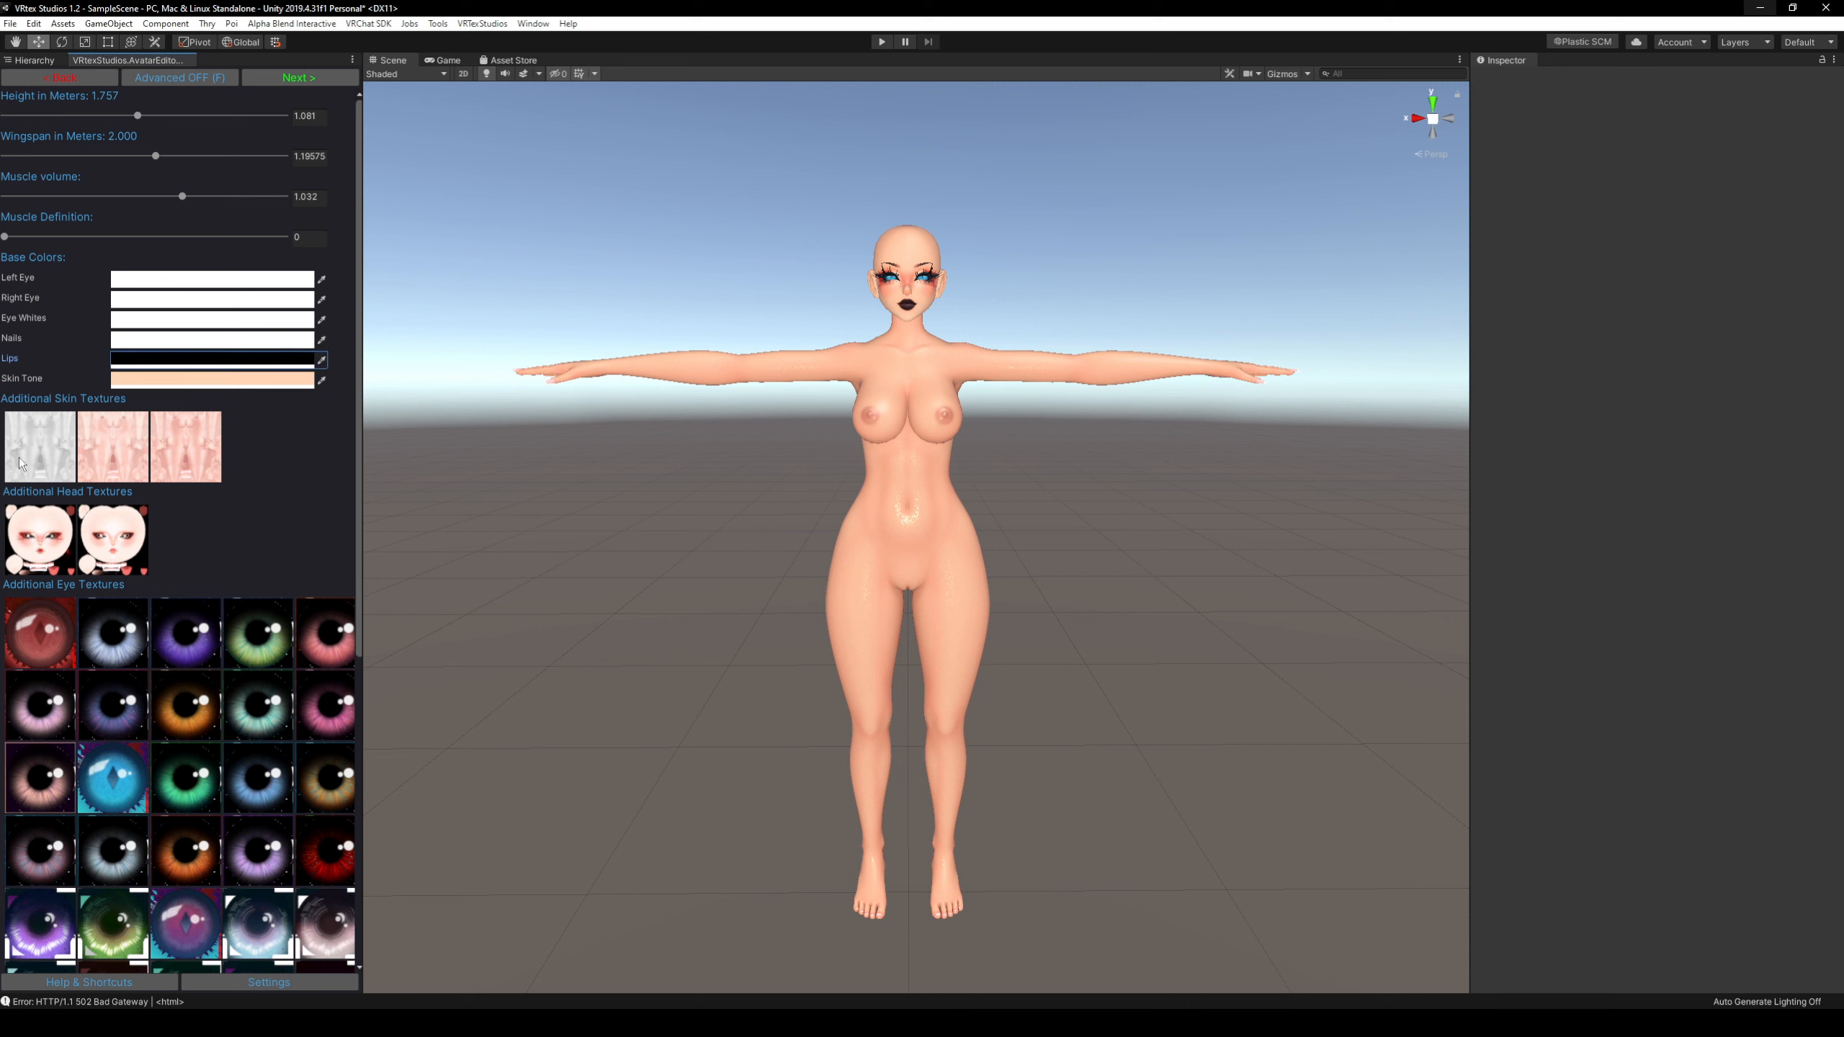
# Apply the middle additional skin texture to the avatar and look through the head and eye textures.
pyautogui.click(128, 459)
pyautogui.scroll(-3, 66, 552)
pyautogui.scroll(-4, 217, 552)
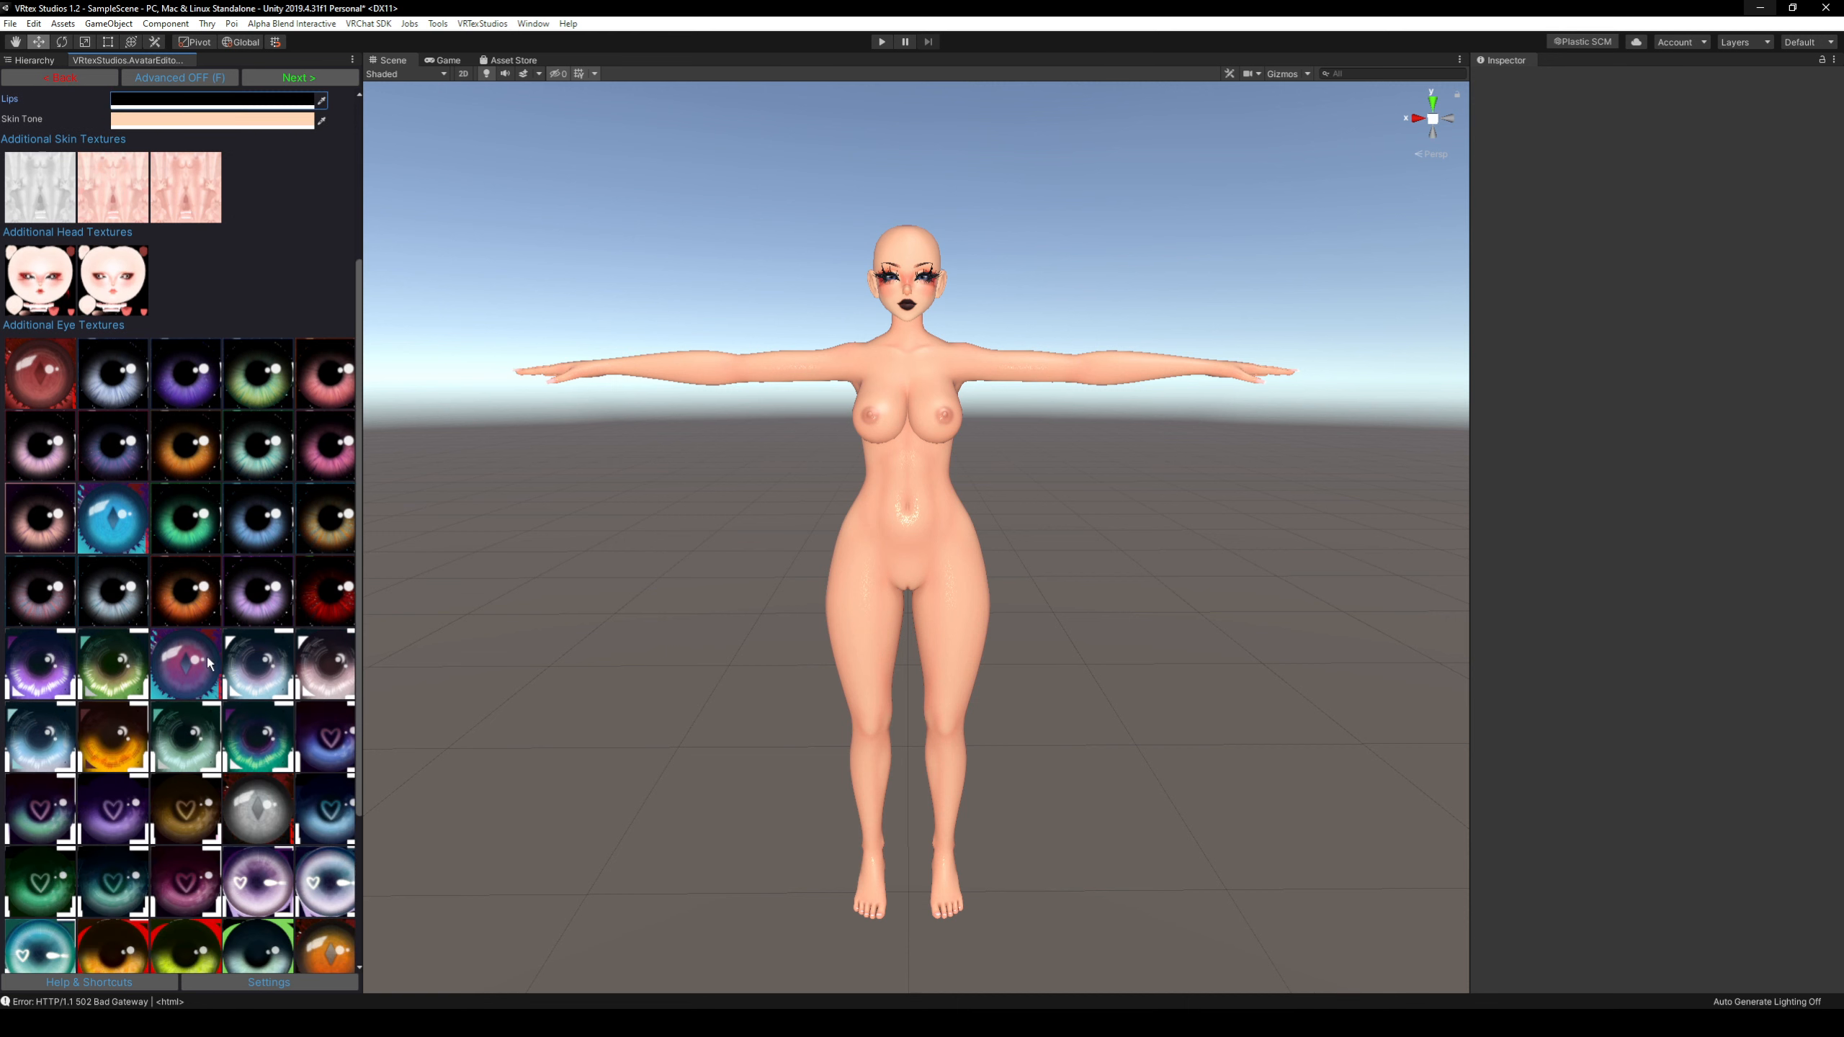
pyautogui.scroll(6, 203, 639)
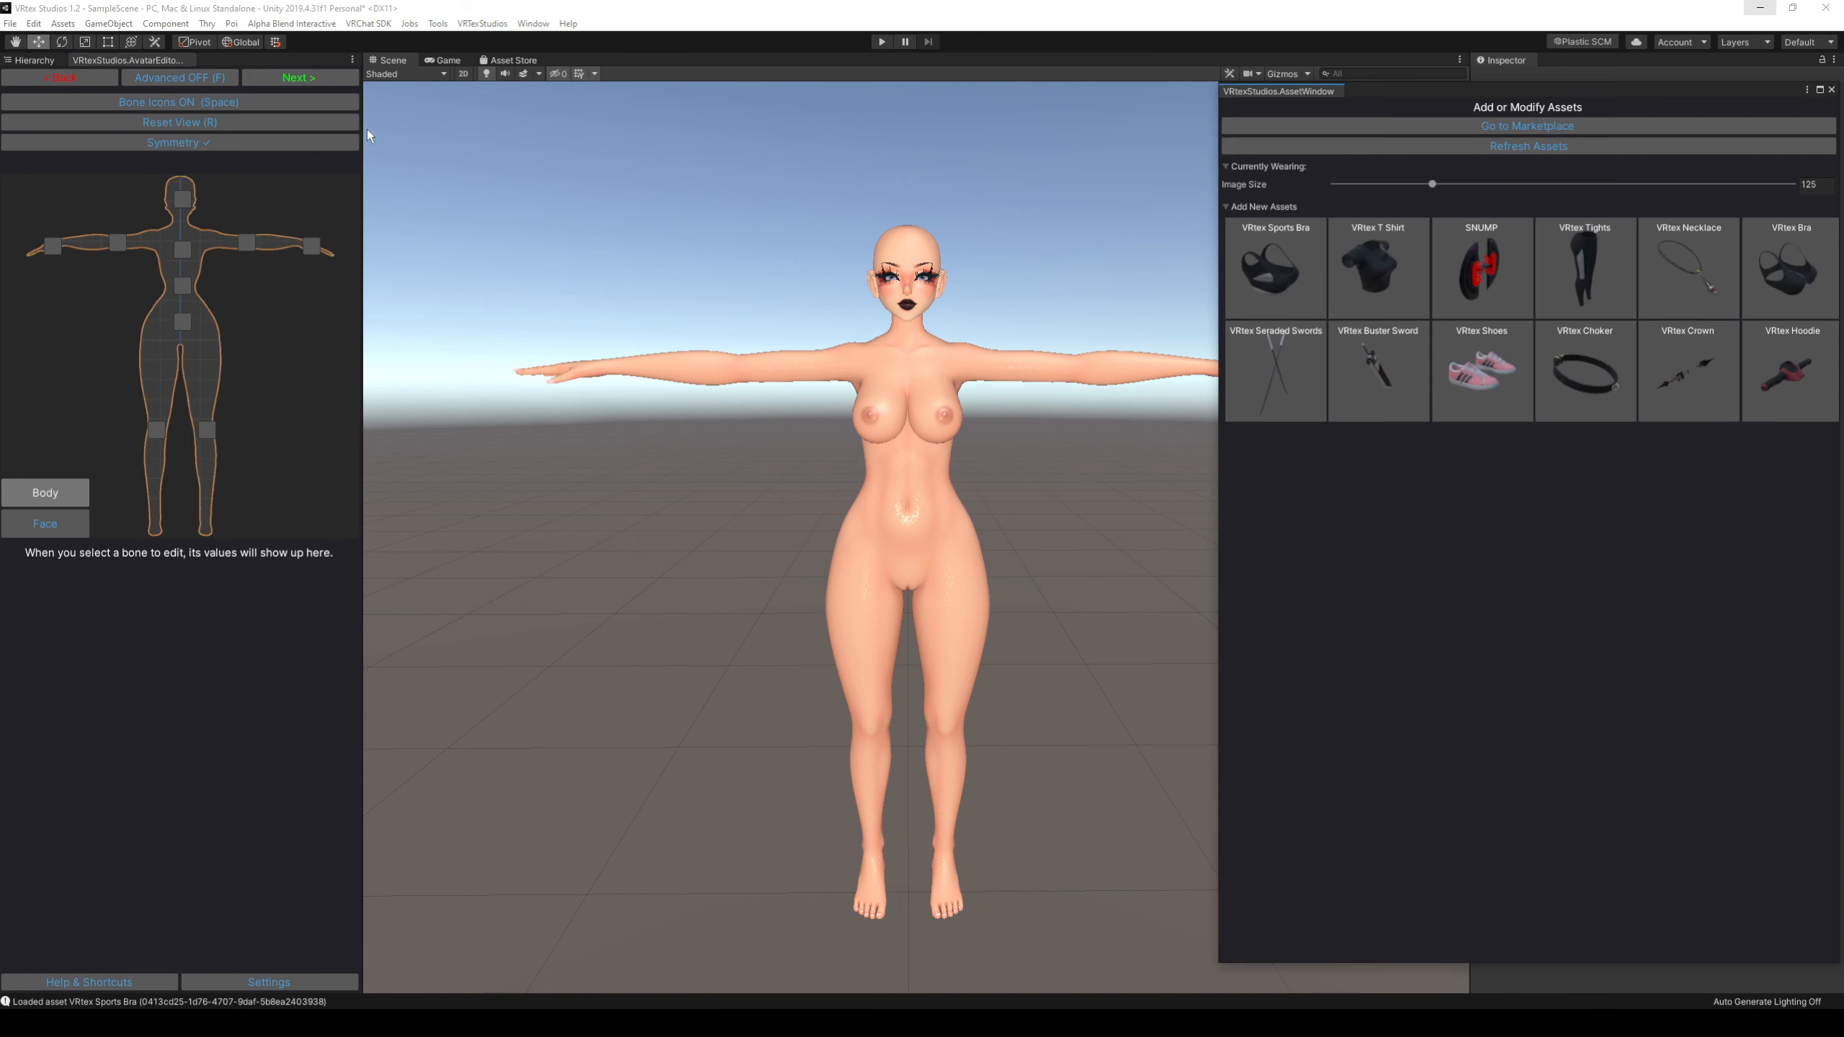
# Dock the VRtex asset window beside the Inspector and widen that area.
pyautogui.moveTo(1527, 75); pyautogui.dragTo(1554, 66)
pyautogui.moveTo(1471, 152); pyautogui.dragTo(1360, 160)
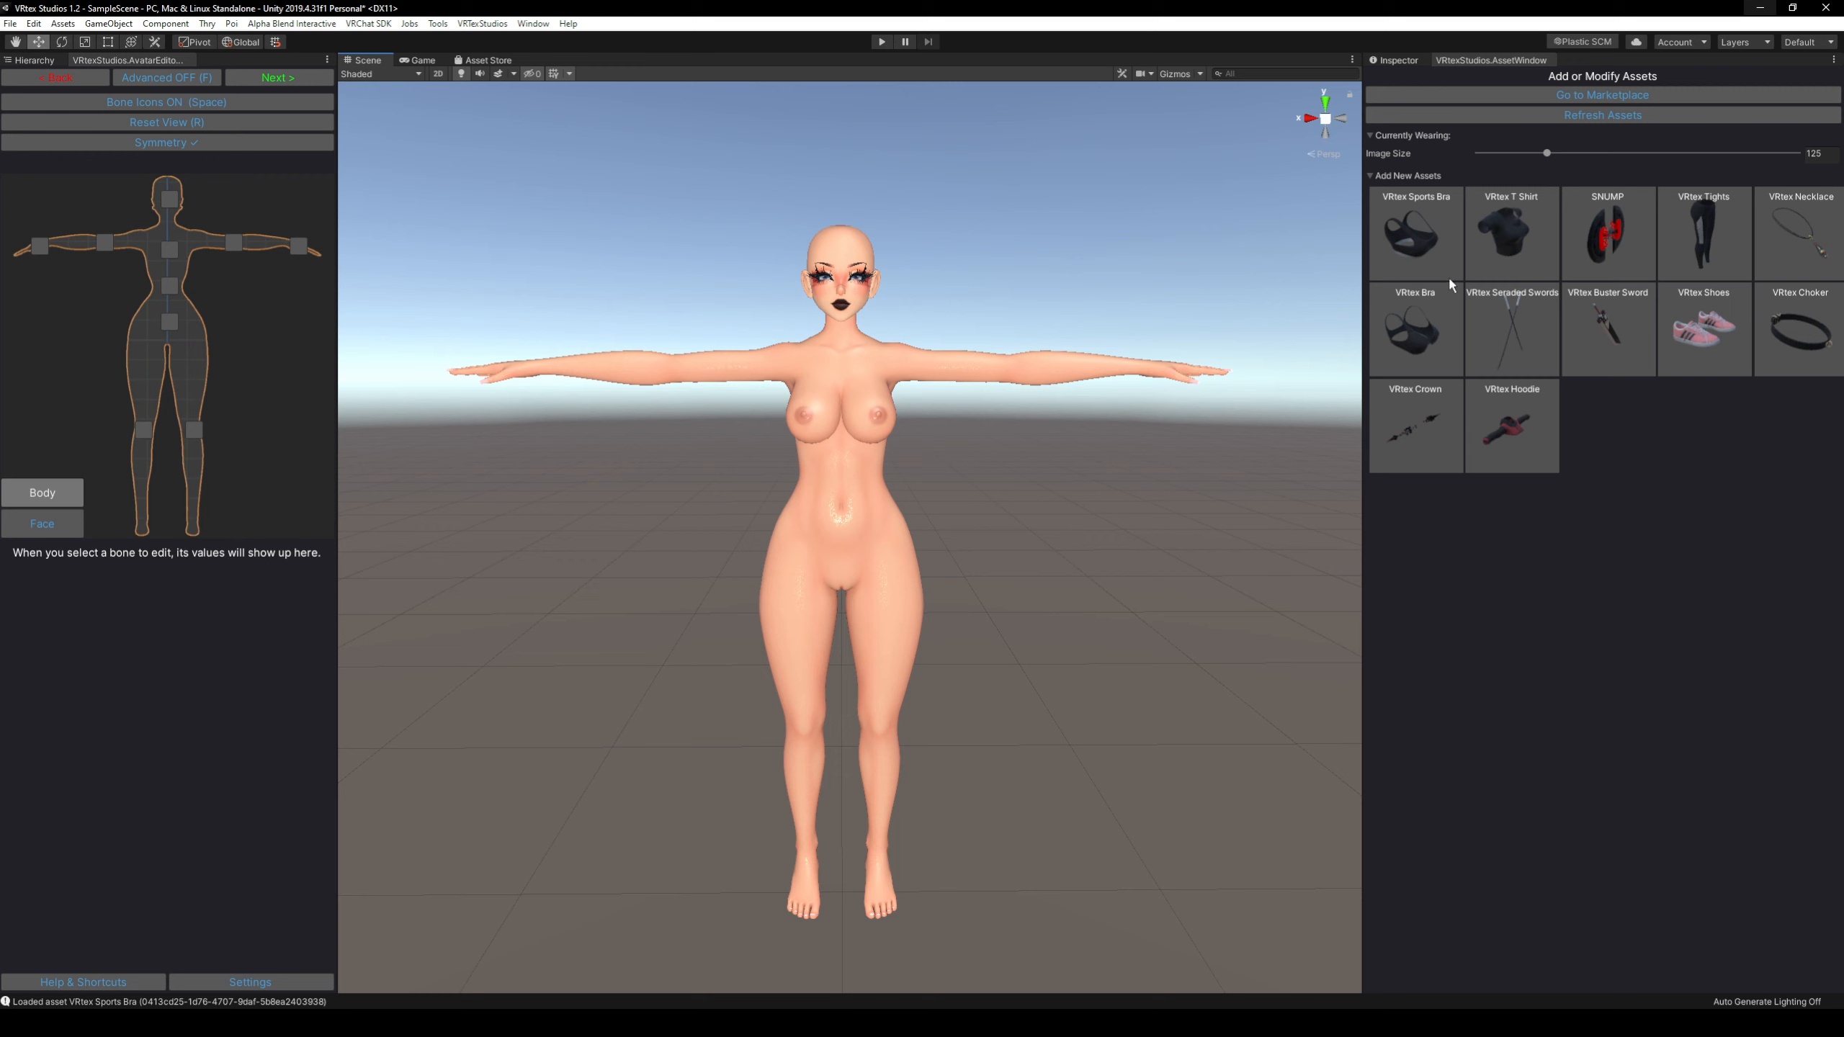
# Open the VRtex Marketplace in the browser from the asset window and look through the Explore Assets listings.
pyautogui.click(1484, 96)
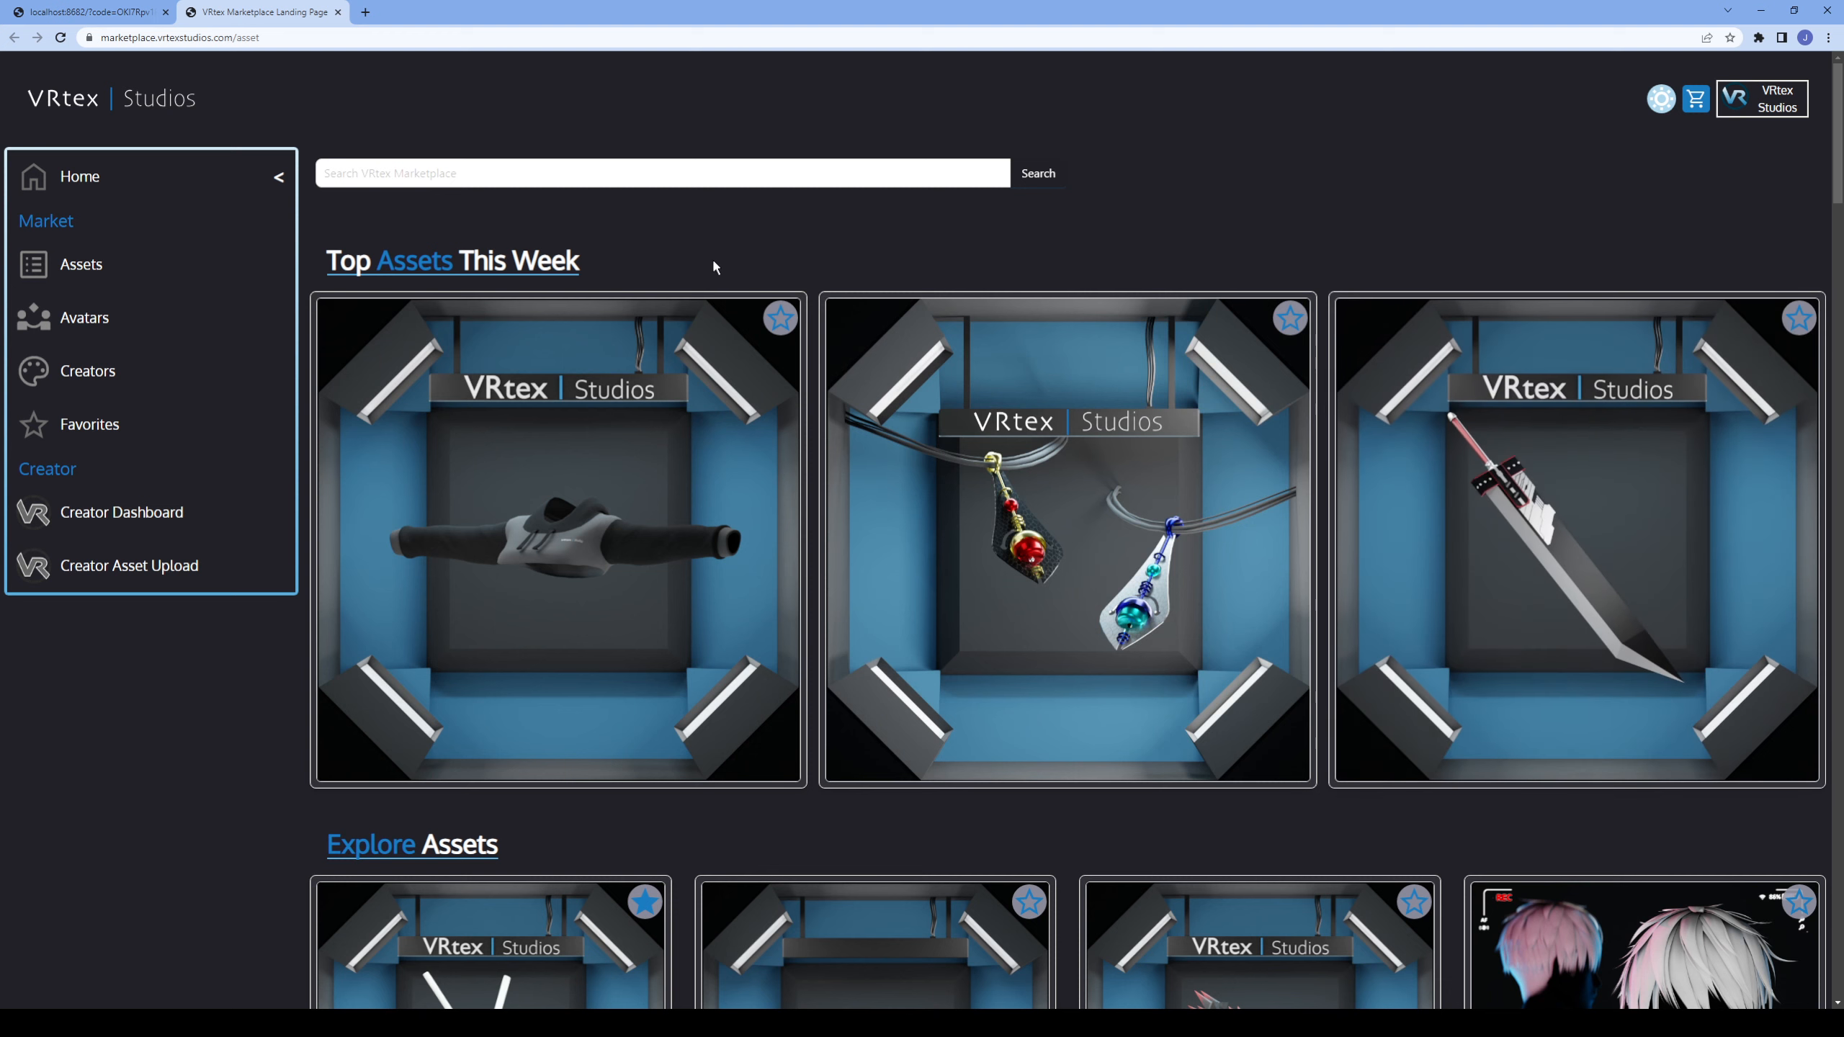
pyautogui.scroll(-6, 686, 251)
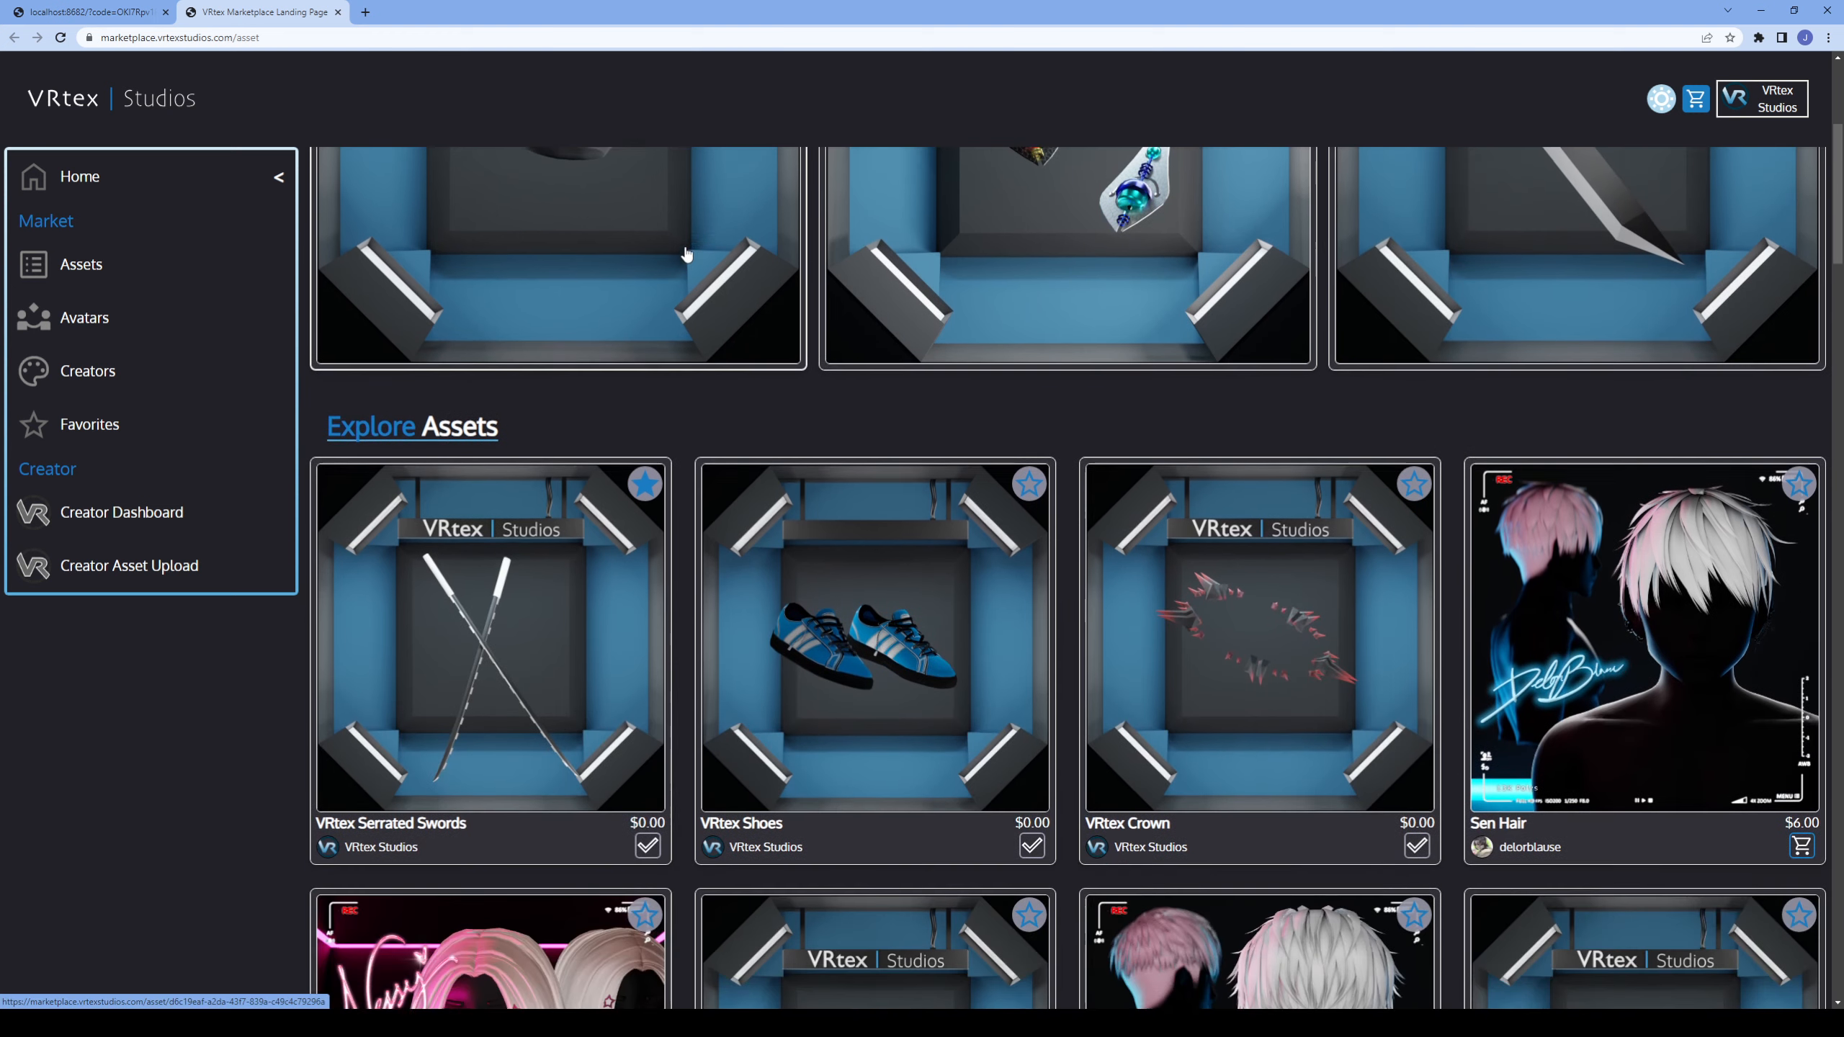
pyautogui.scroll(-5, 688, 250)
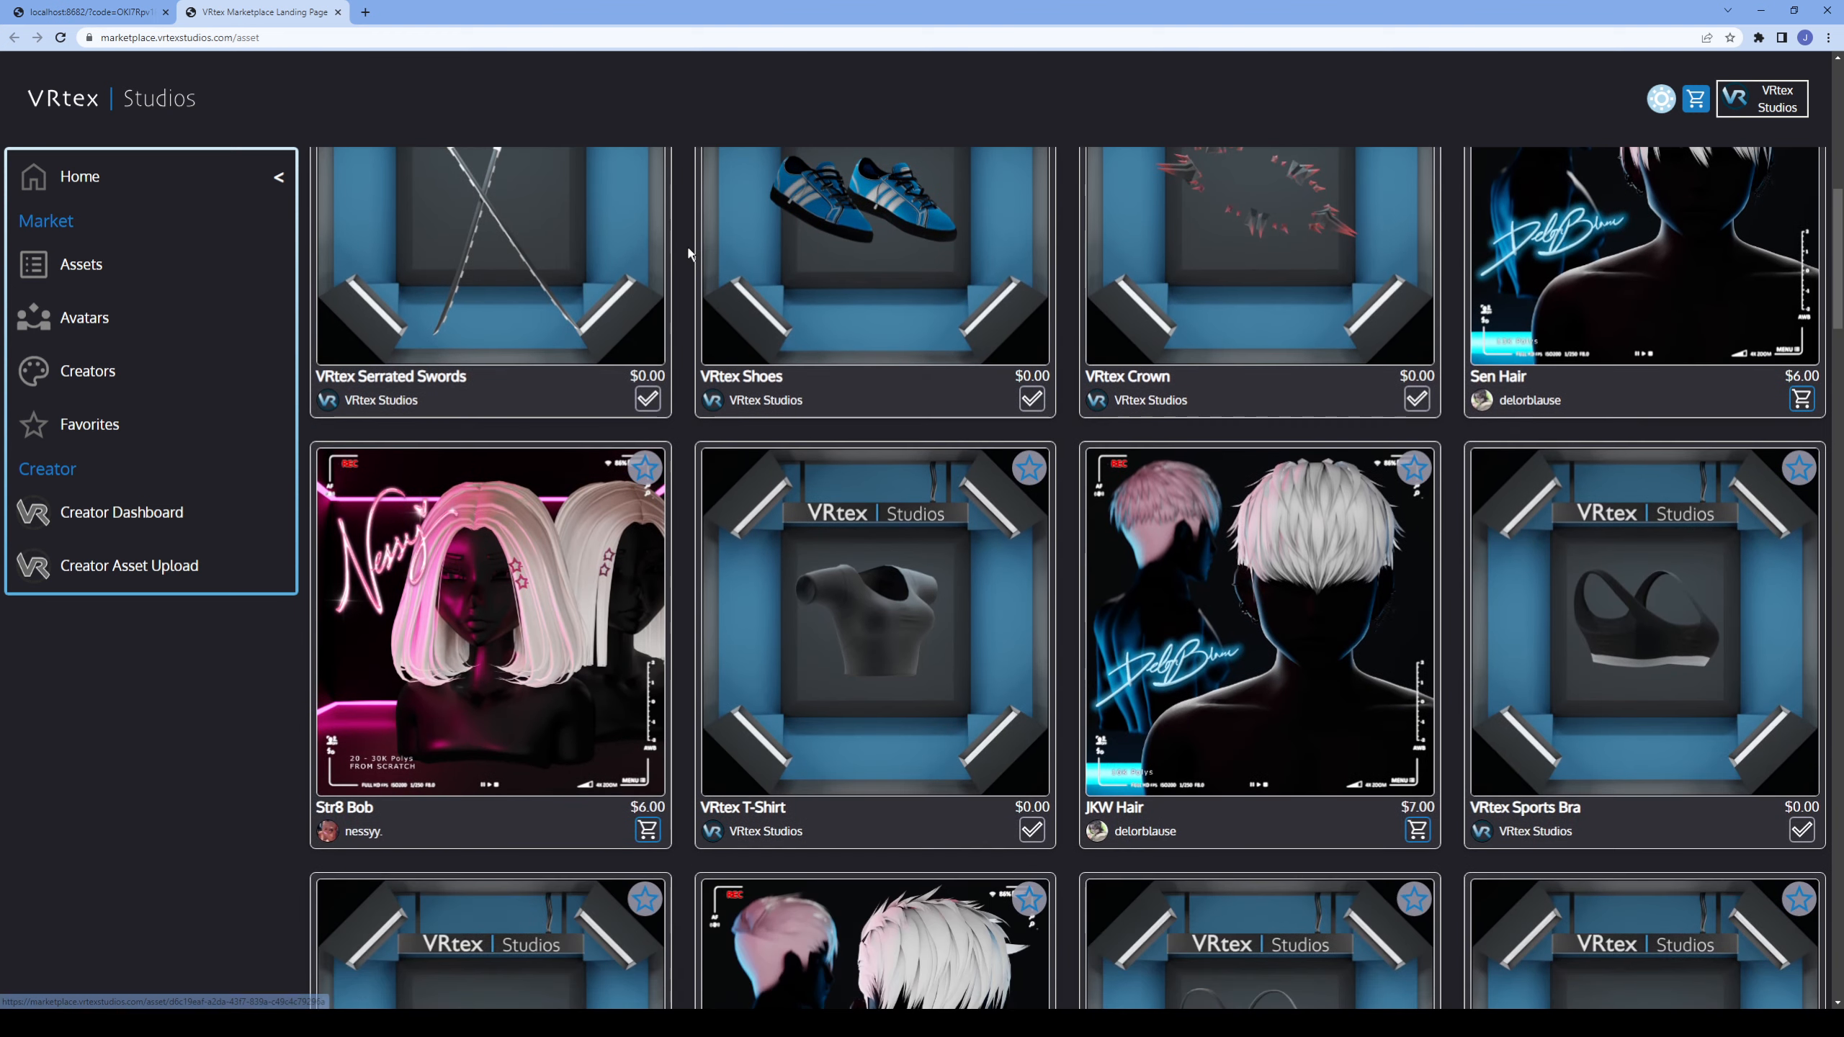
pyautogui.scroll(2, 694, 251)
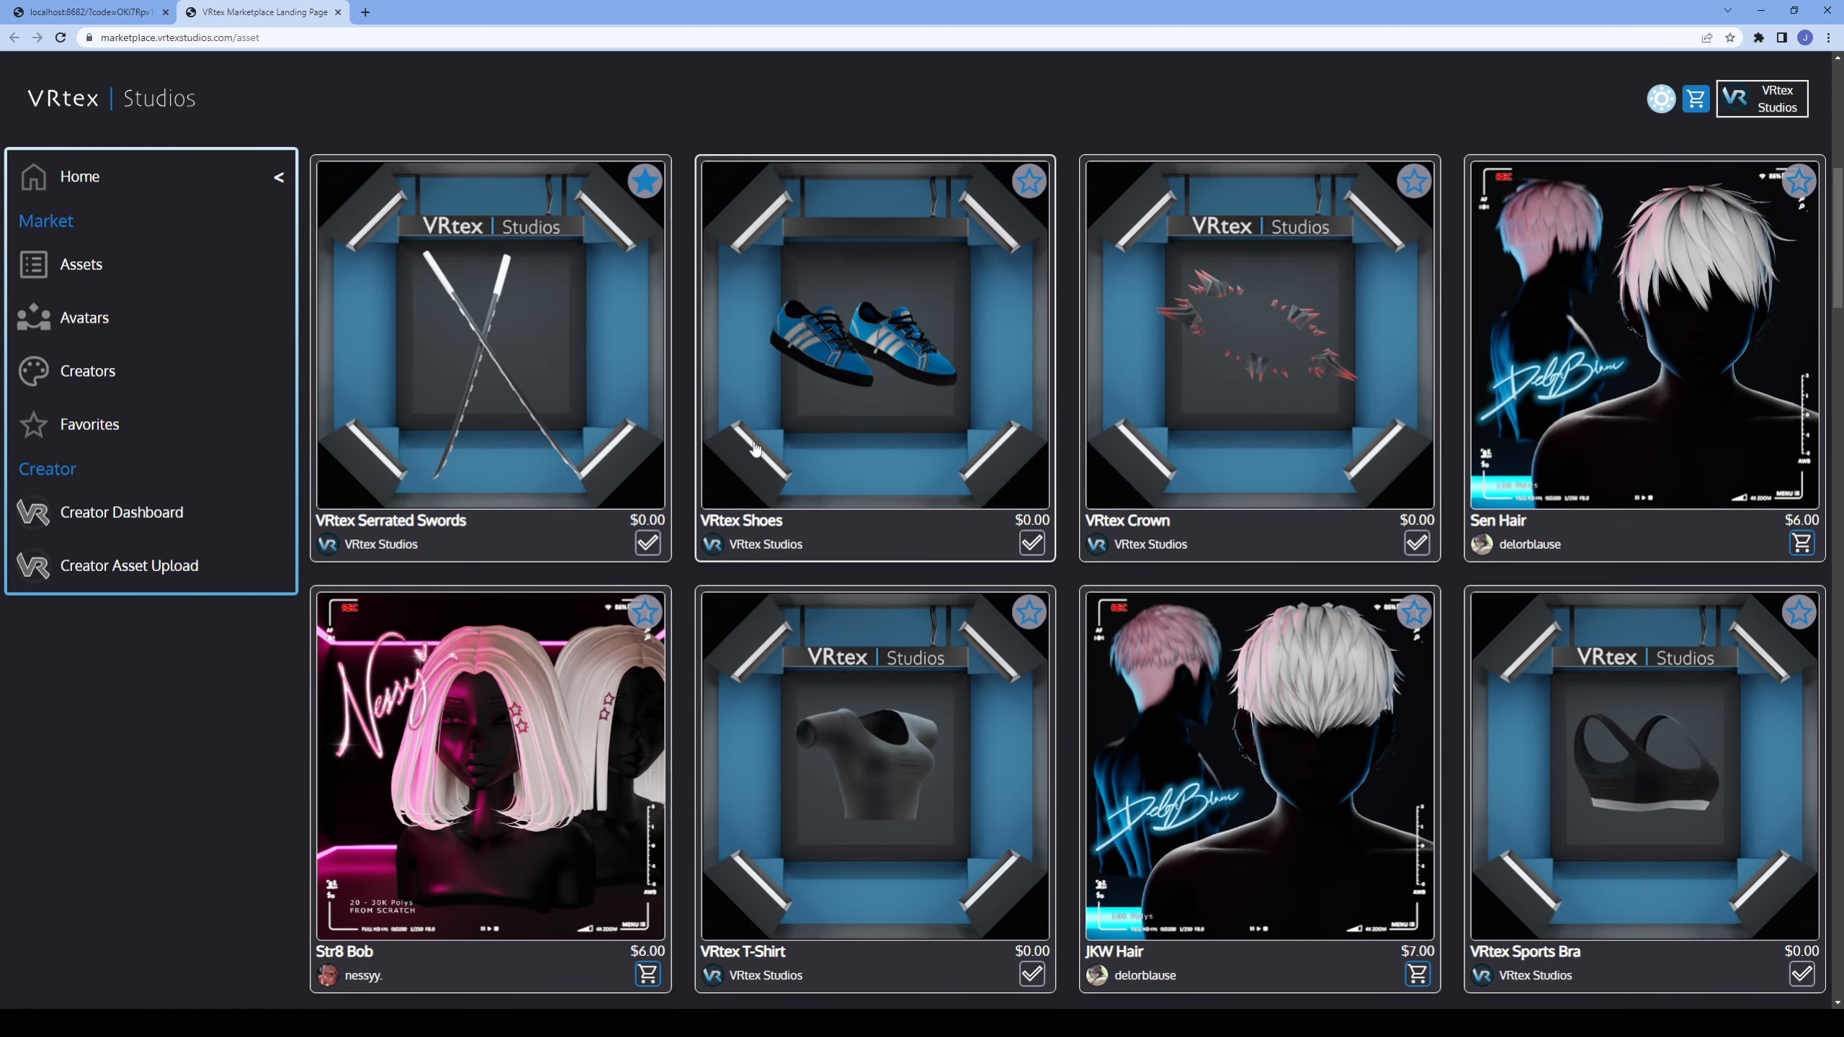
pyautogui.scroll(-5, 648, 755)
pyautogui.scroll(1, 648, 756)
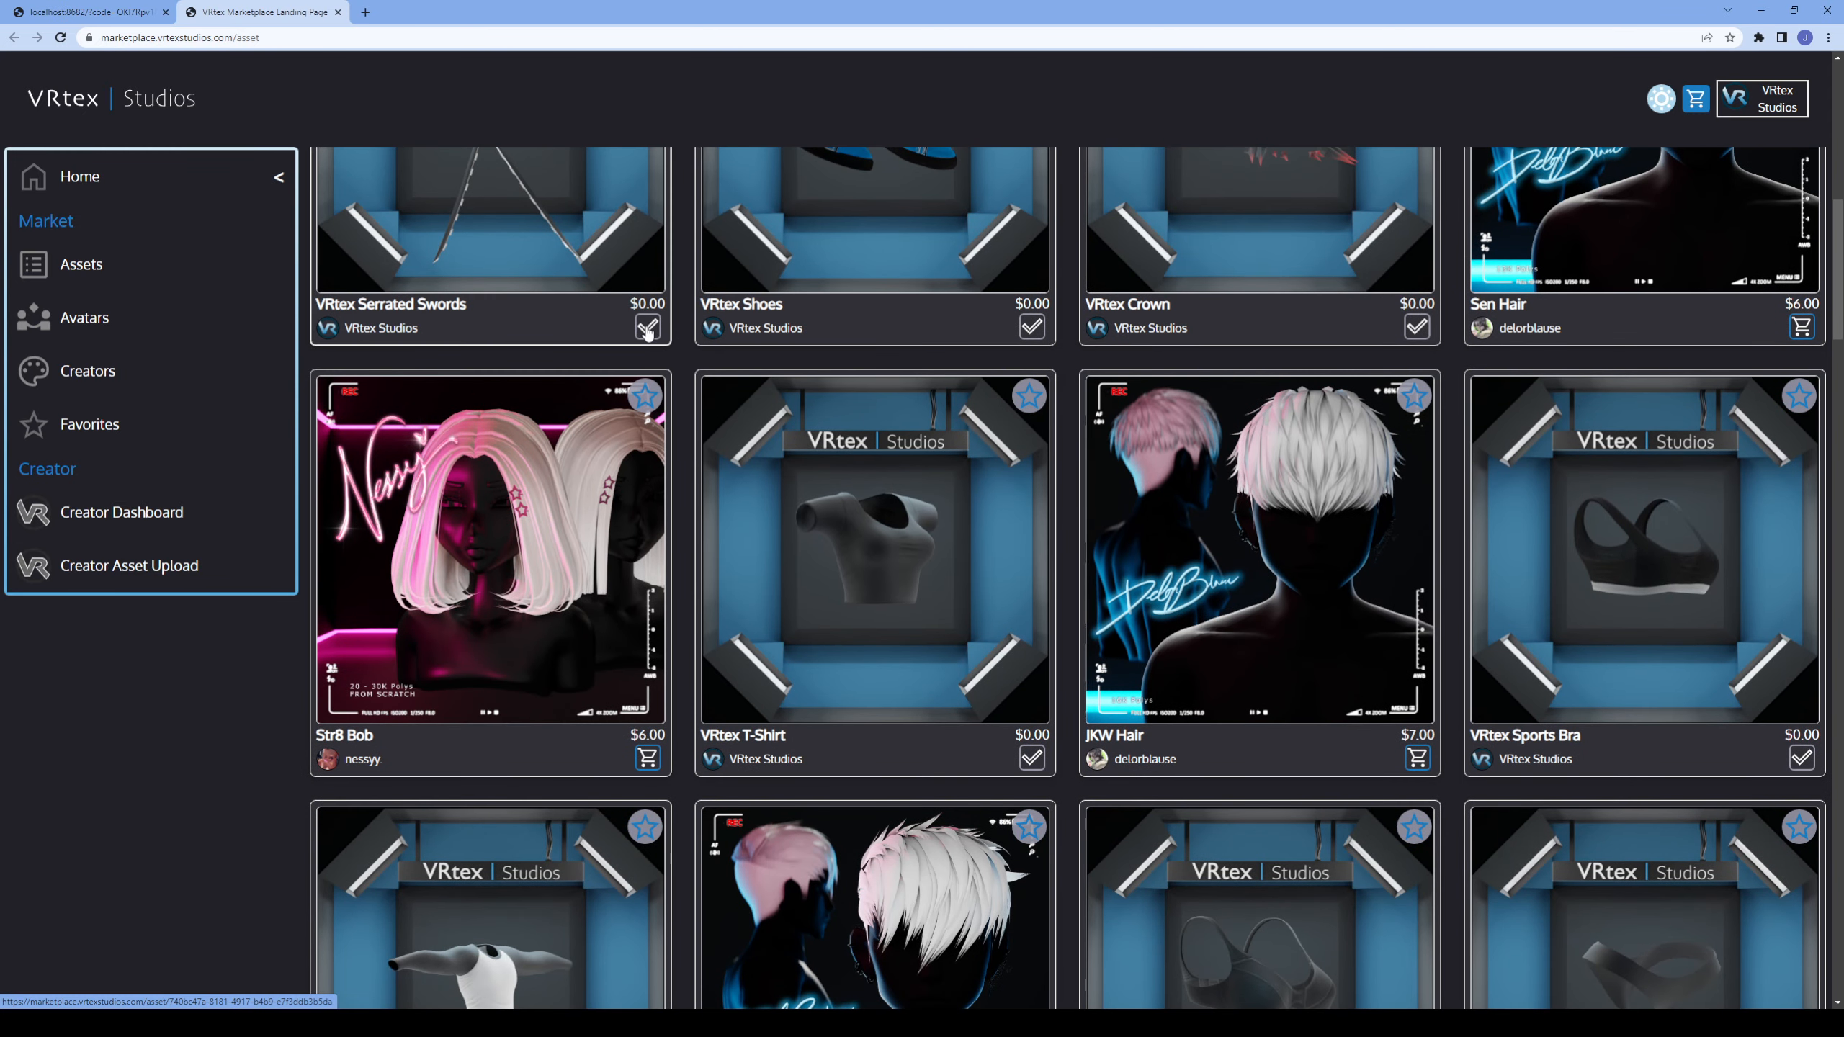
# Add the free VRtex Skirt from the marketplace's asset listings to the cart and check out.
pyautogui.scroll(-5, 649, 331)
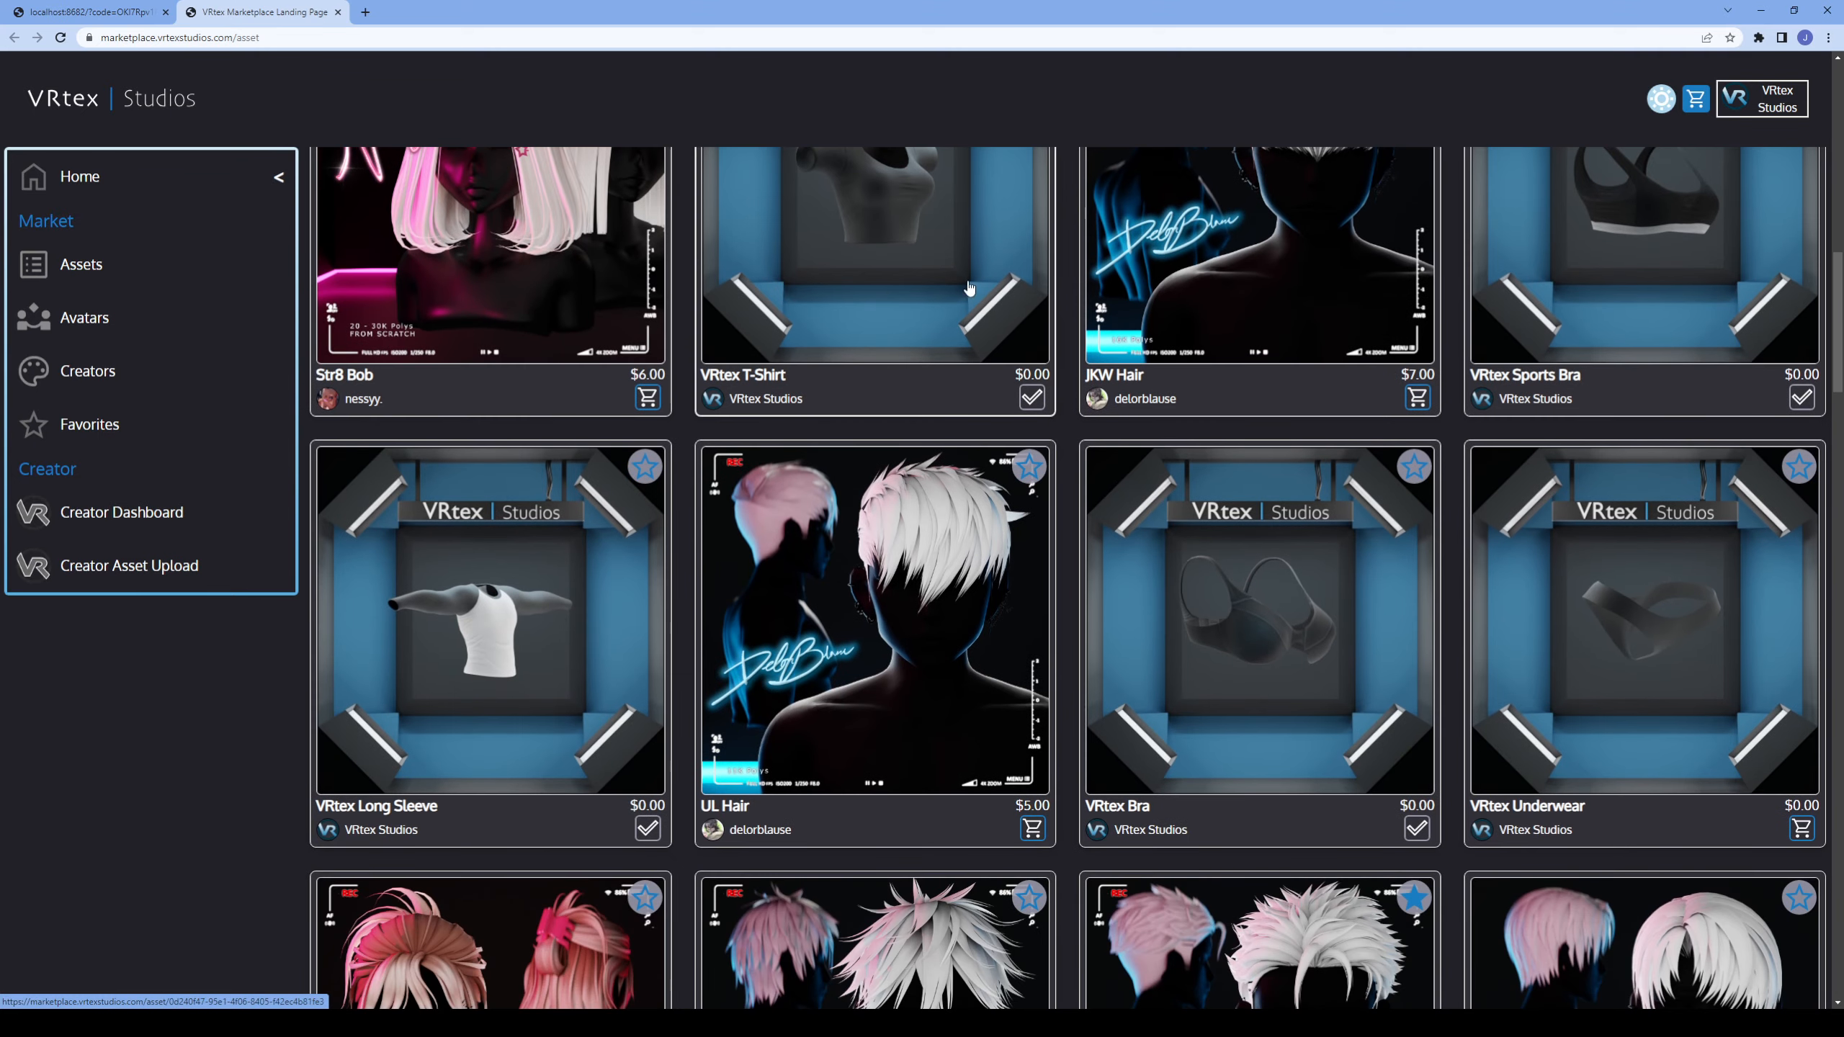
pyautogui.scroll(-20, 970, 288)
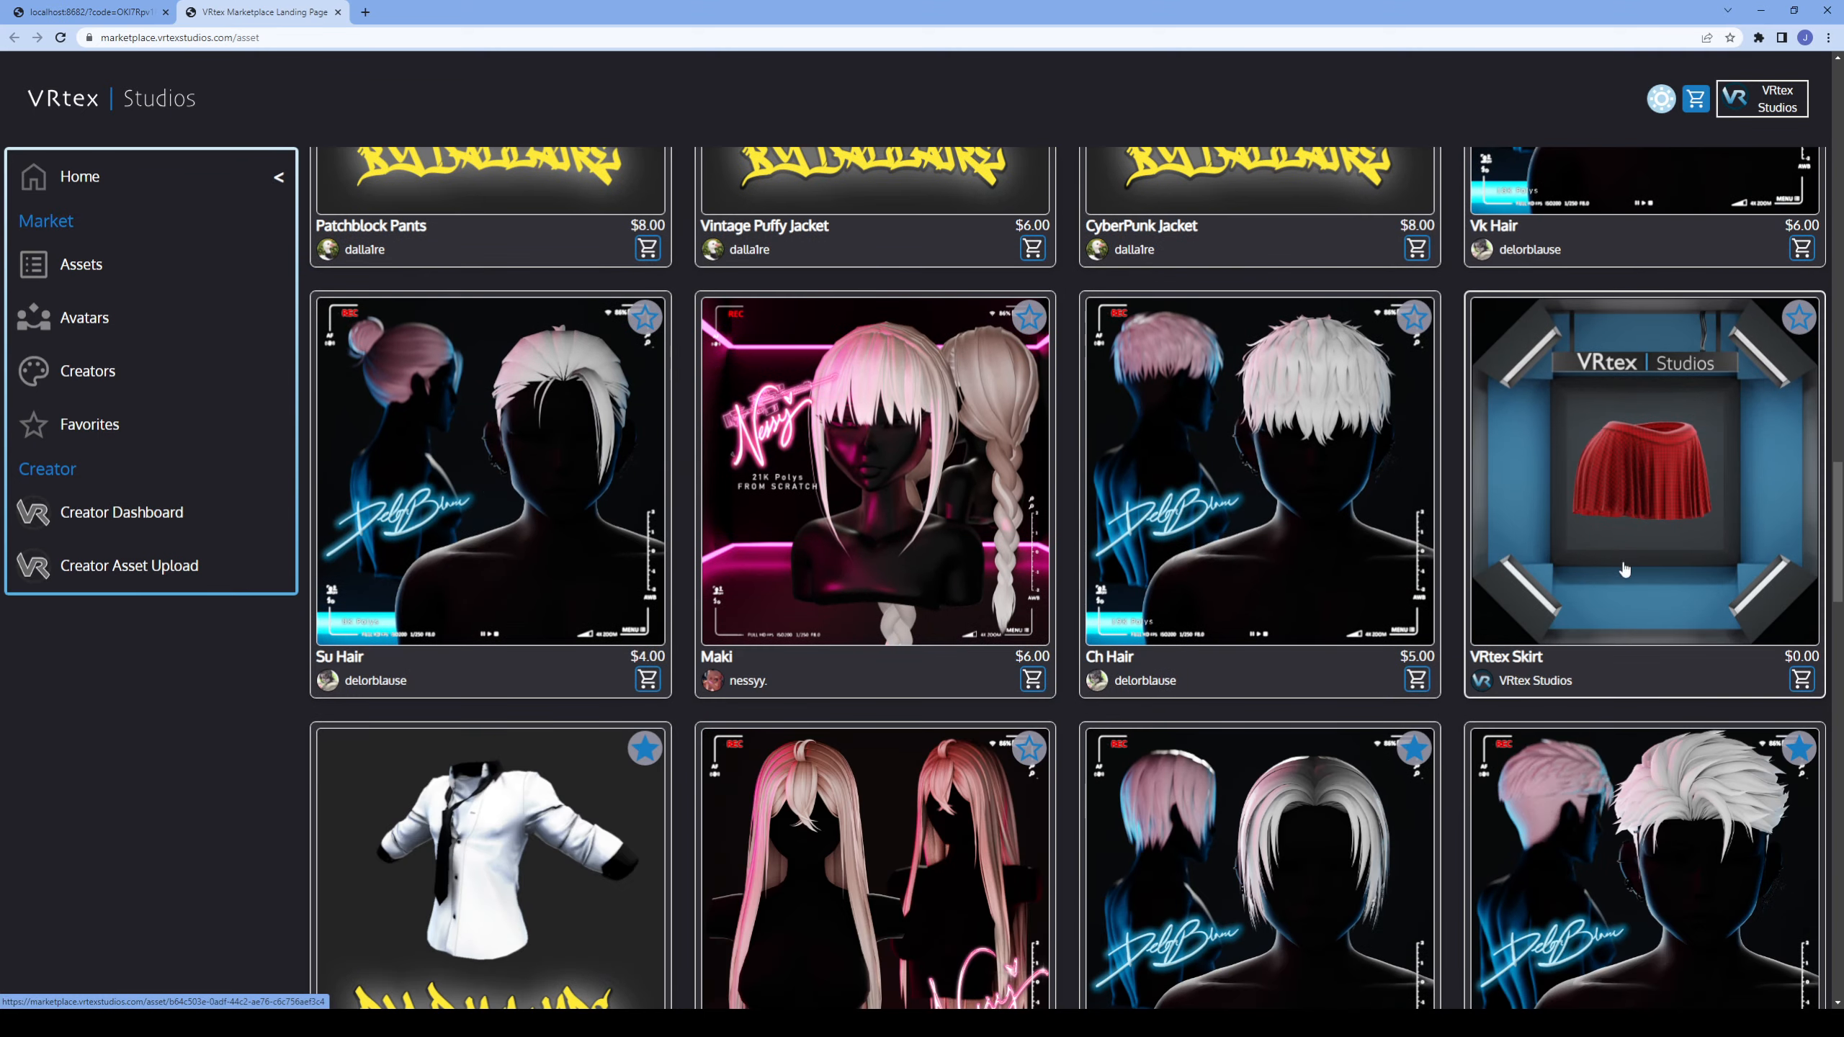
pyautogui.click(1802, 680)
pyautogui.click(1695, 102)
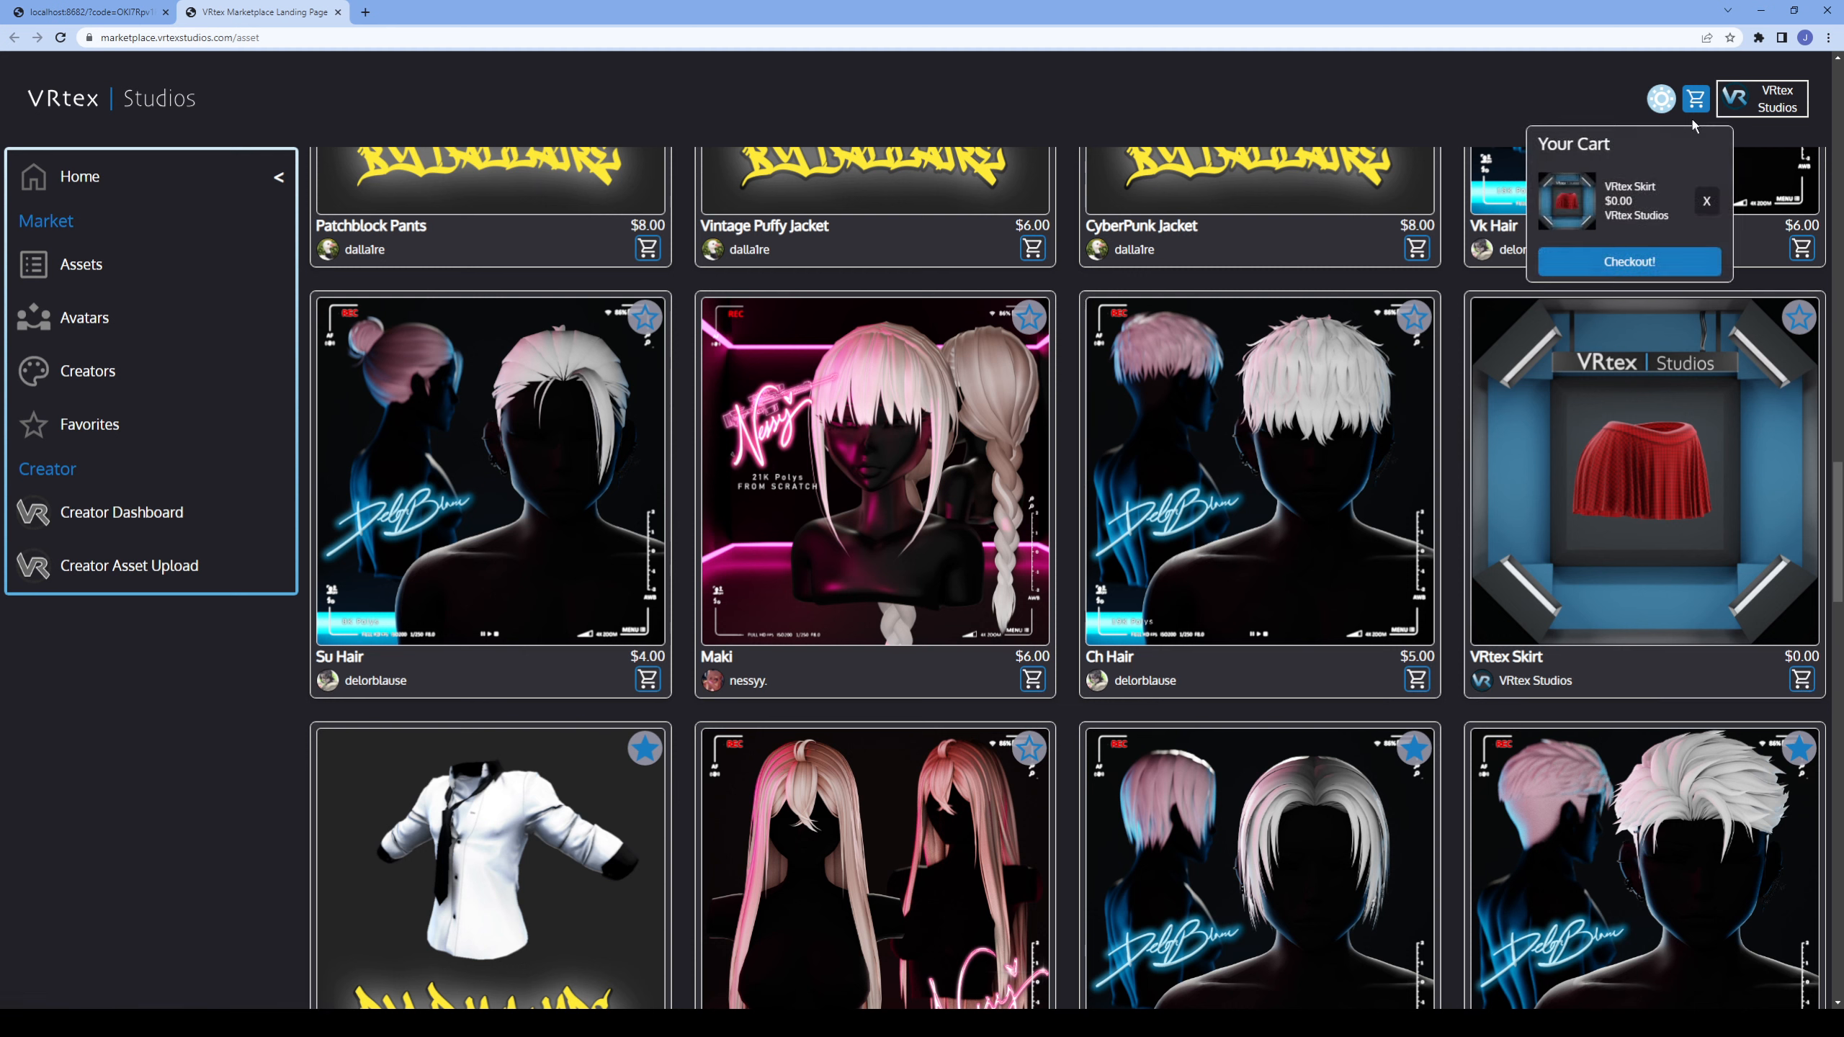
pyautogui.click(1630, 261)
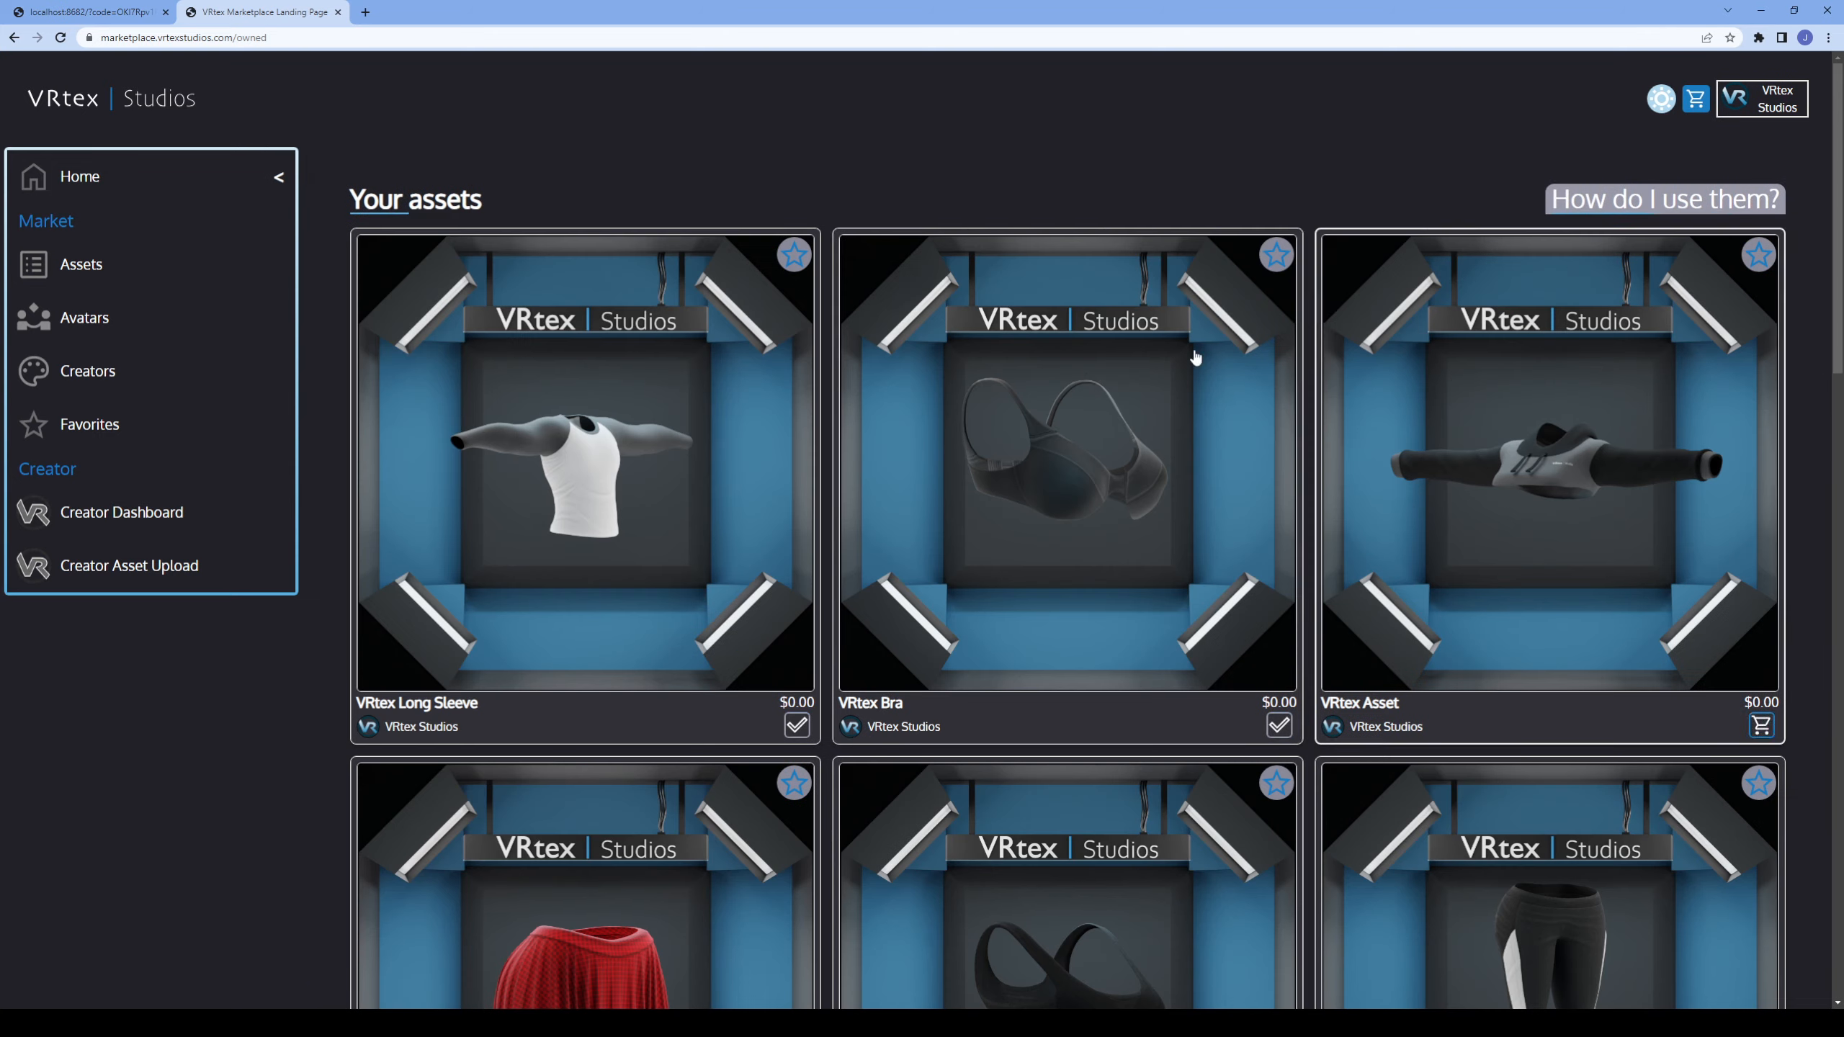
# Look through the owned assets for the purchased VRtex Skirt.
pyautogui.scroll(-4, 719, 538)
pyautogui.scroll(-2, 689, 654)
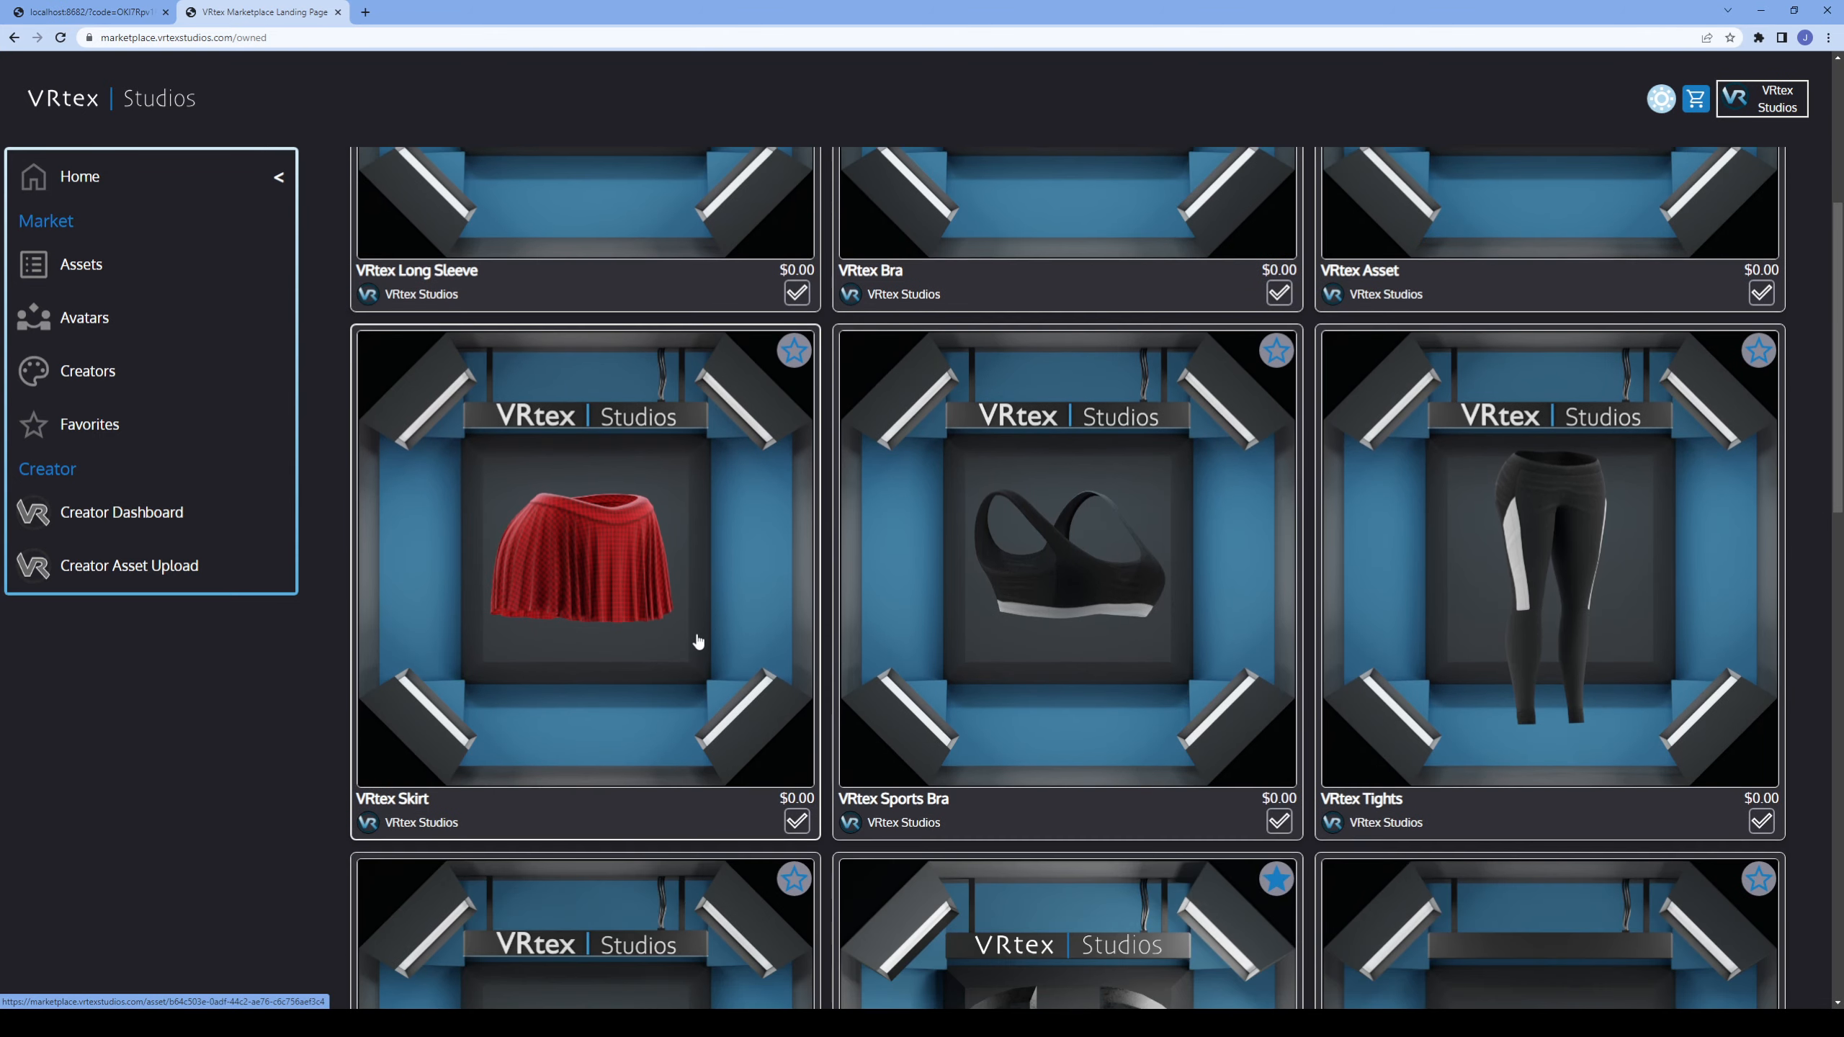
pyautogui.scroll(2, 700, 639)
pyautogui.scroll(3, 724, 582)
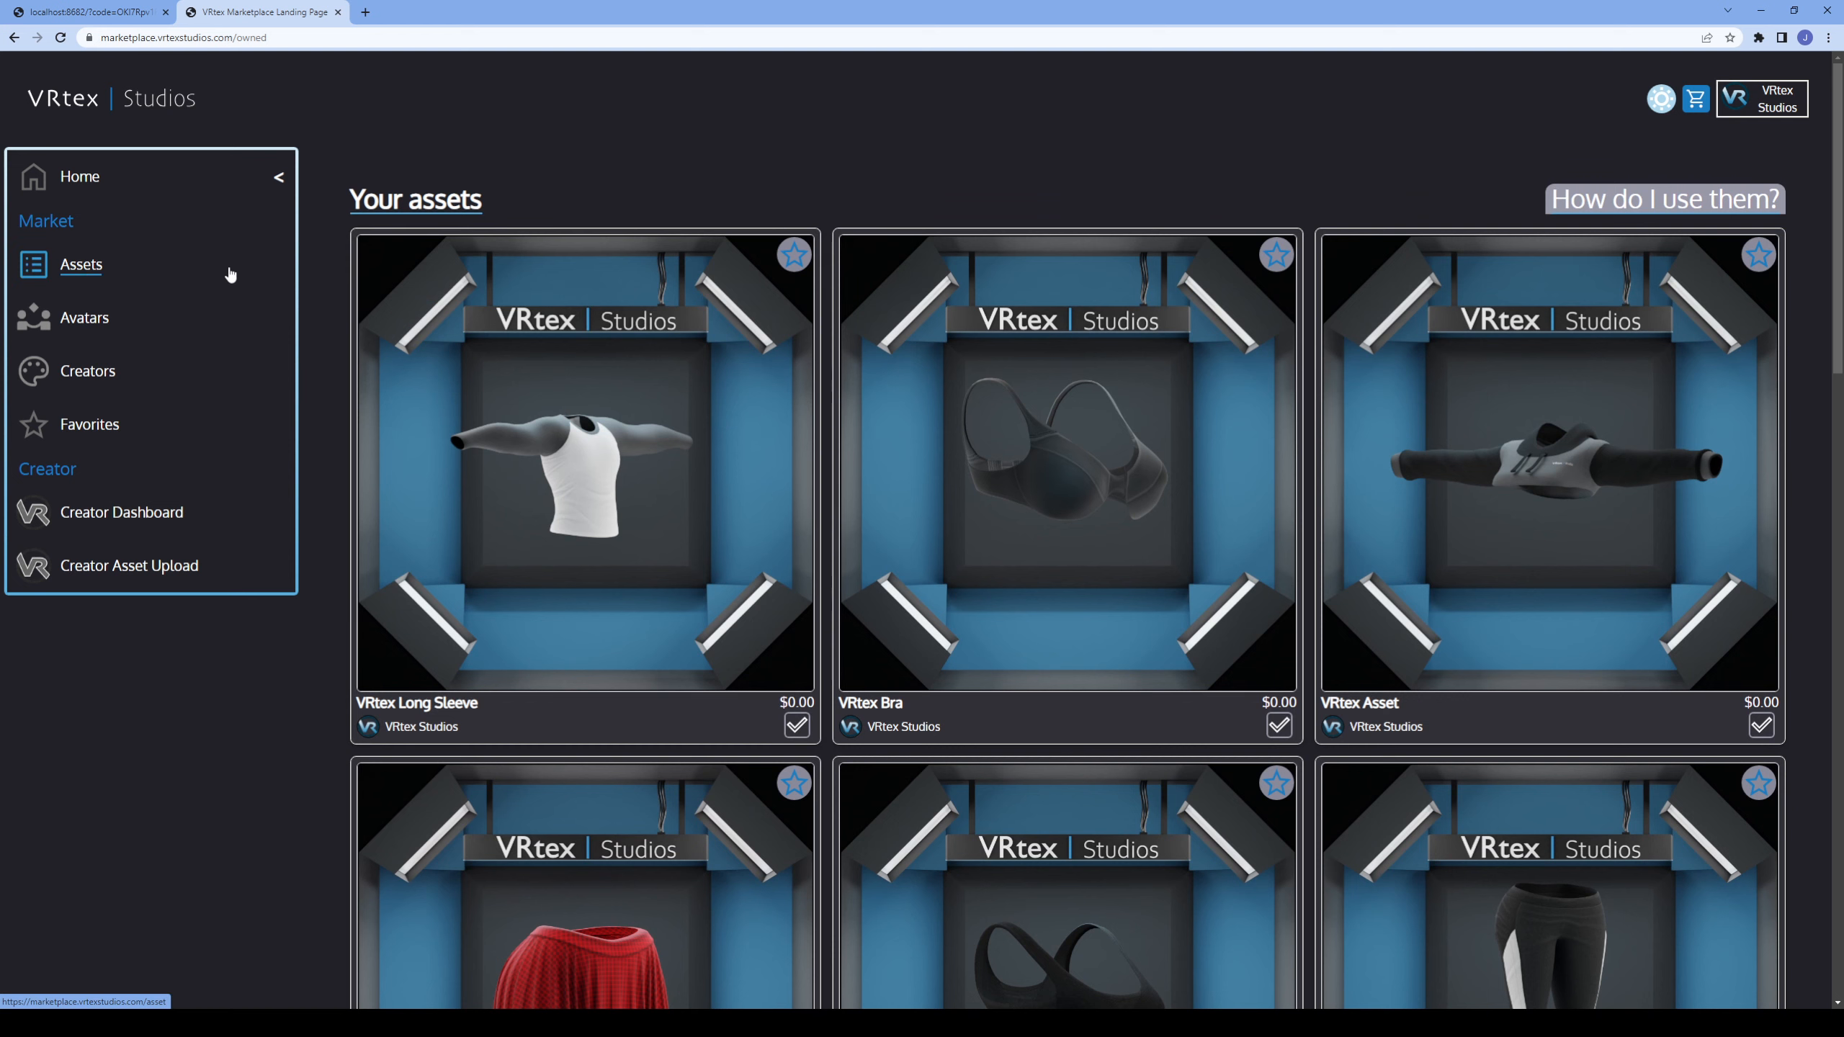
# View the marketplace's Favorites page and browse the top and Explore Assets listings.
pyautogui.click(178, 270)
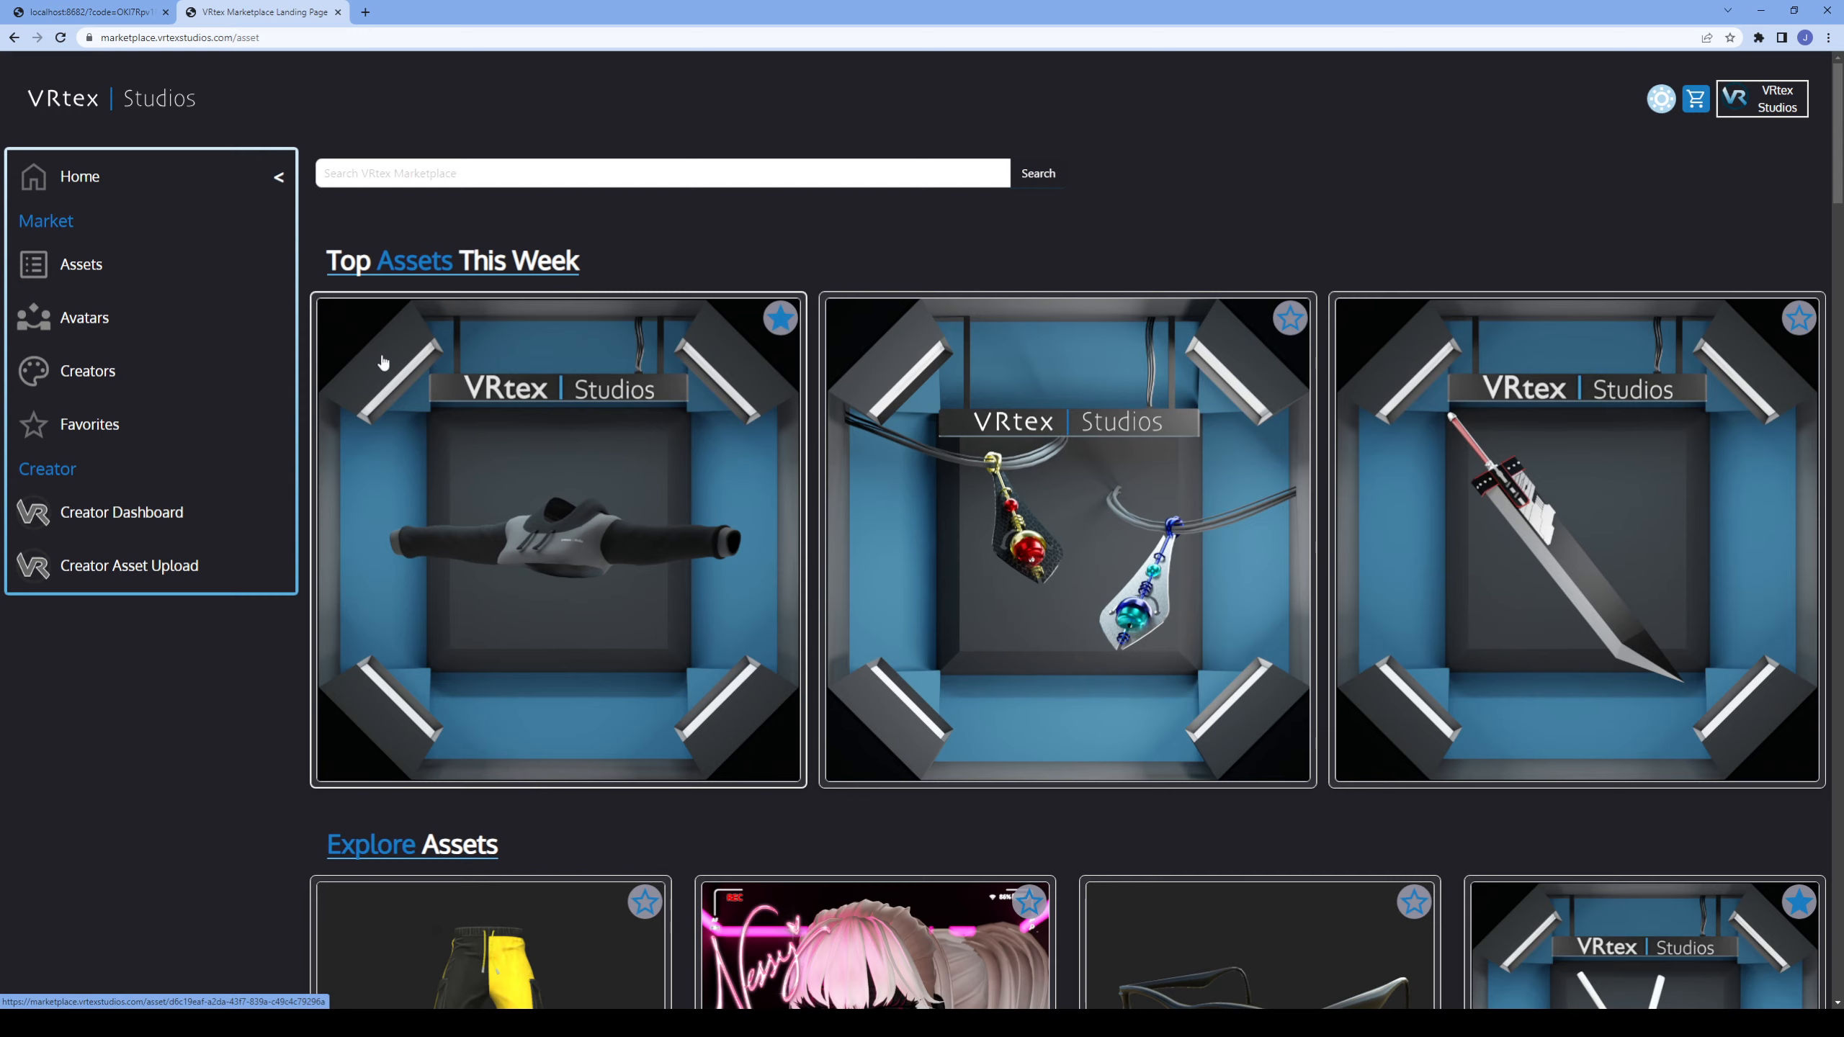
pyautogui.click(120, 425)
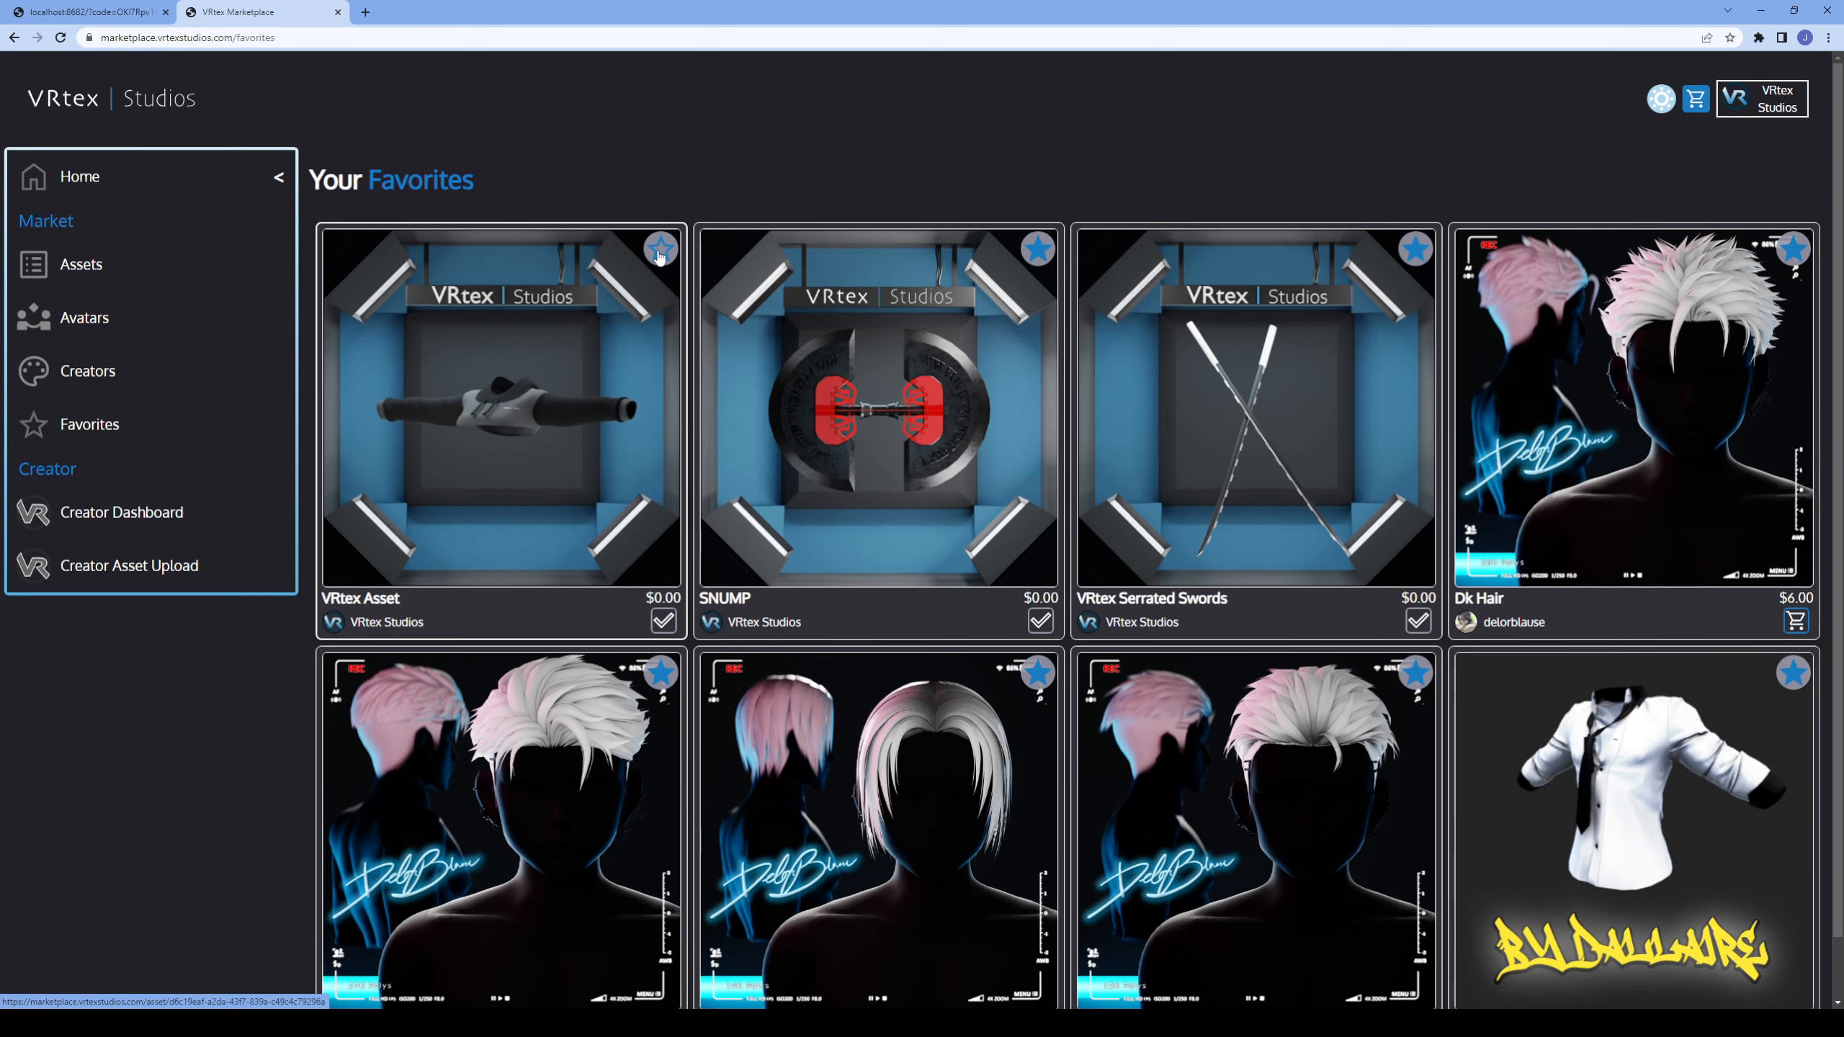
pyautogui.click(505, 297)
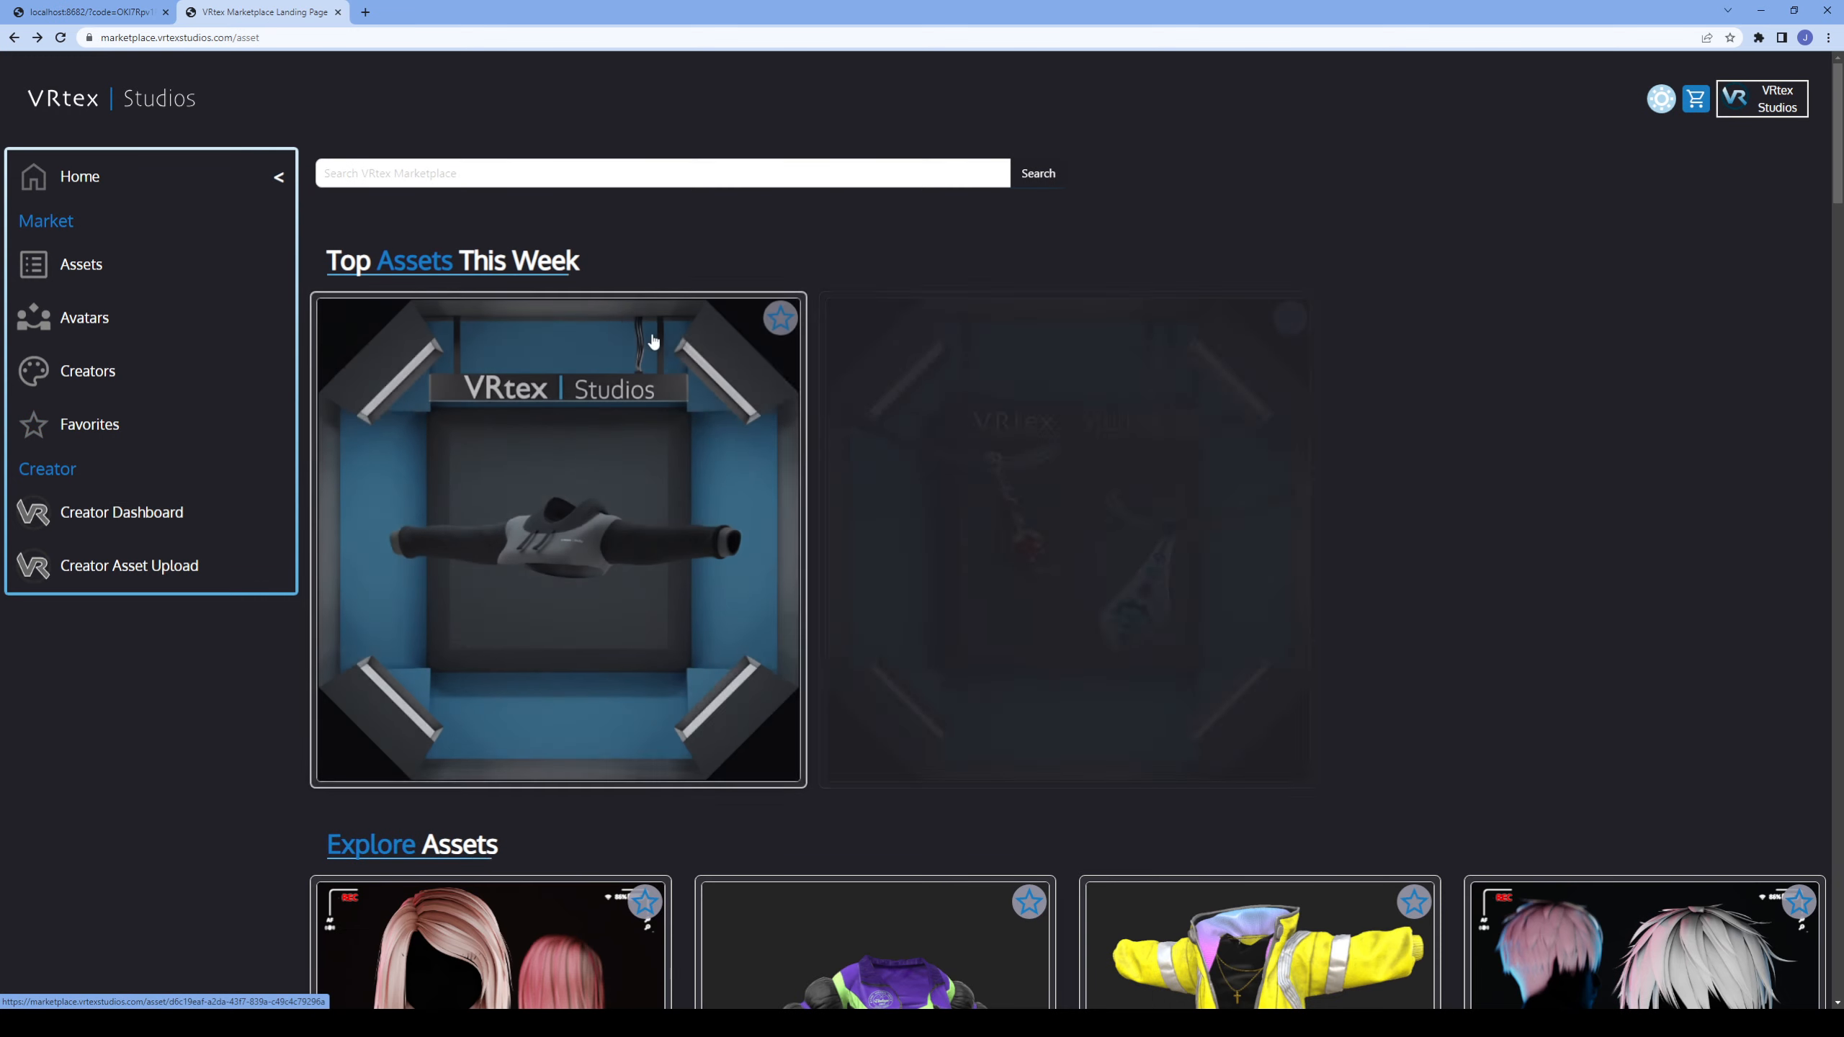
pyautogui.scroll(-5, 799, 509)
pyautogui.scroll(3, 1047, 641)
pyautogui.scroll(3, 1047, 641)
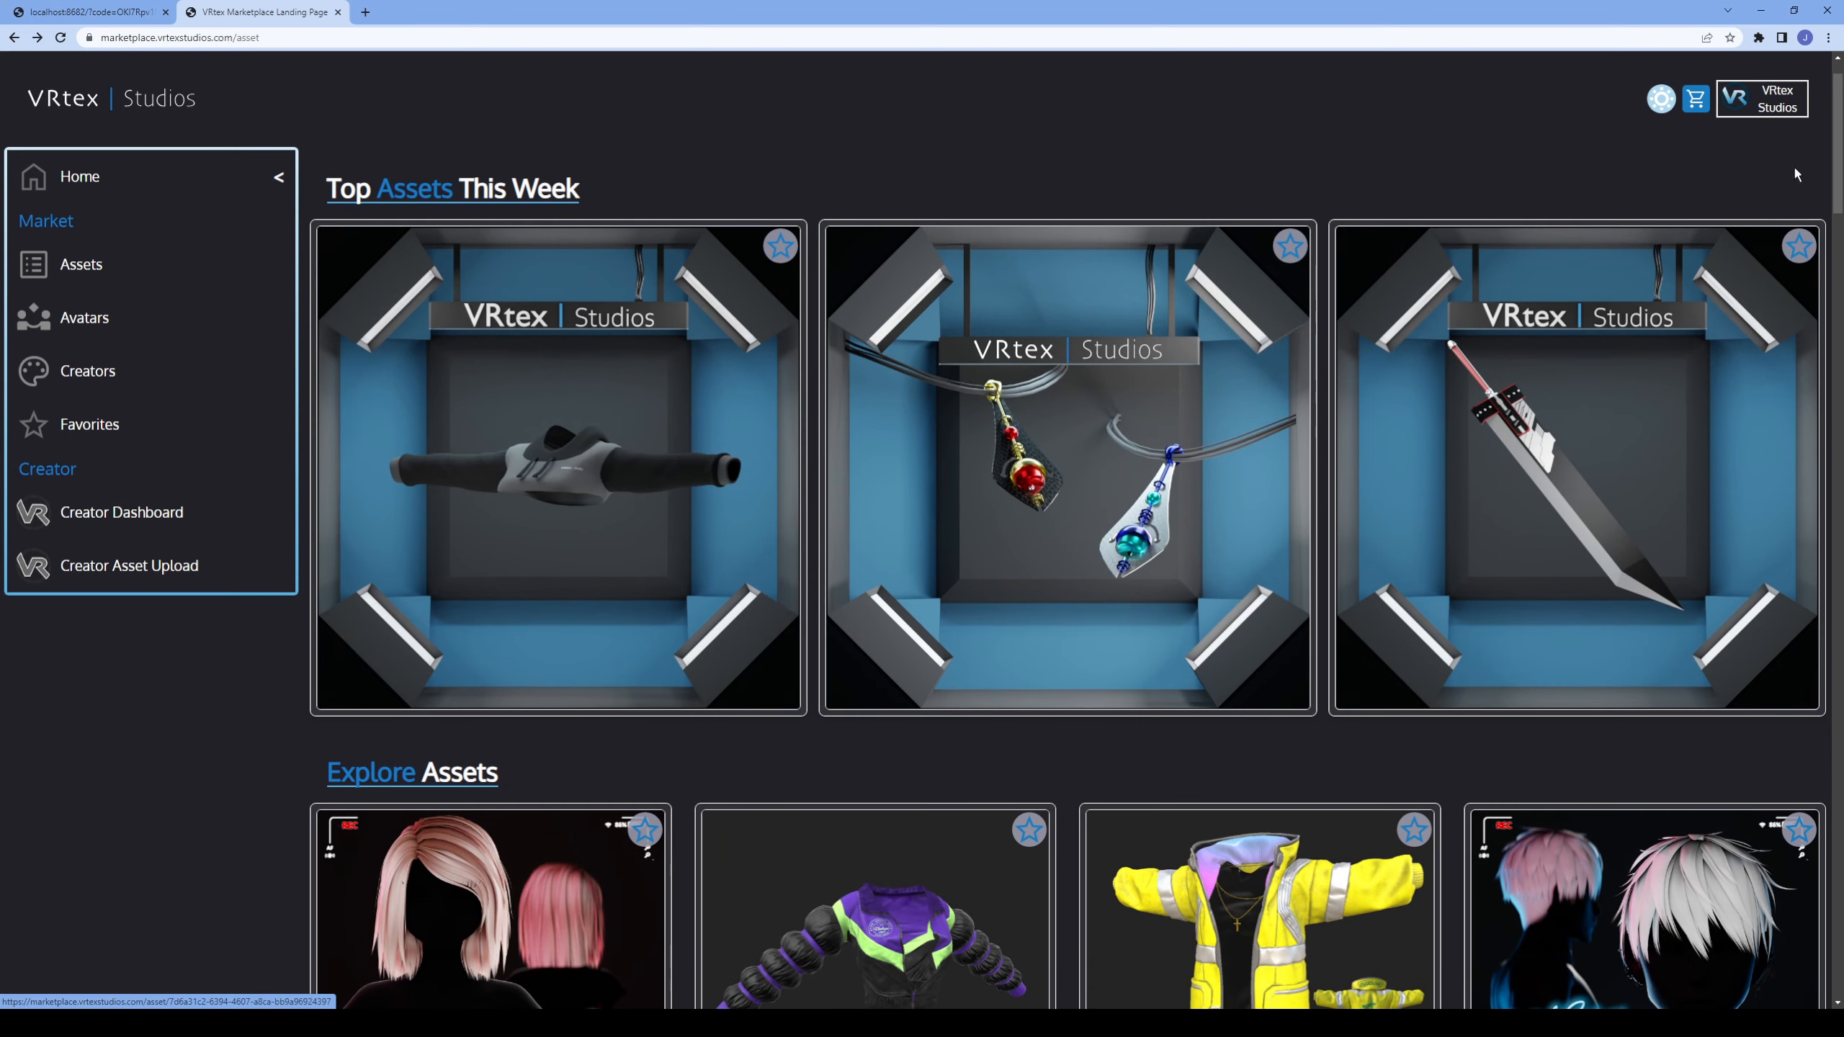
# Open the account's My Assets page and look over the owned items.
pyautogui.click(1771, 98)
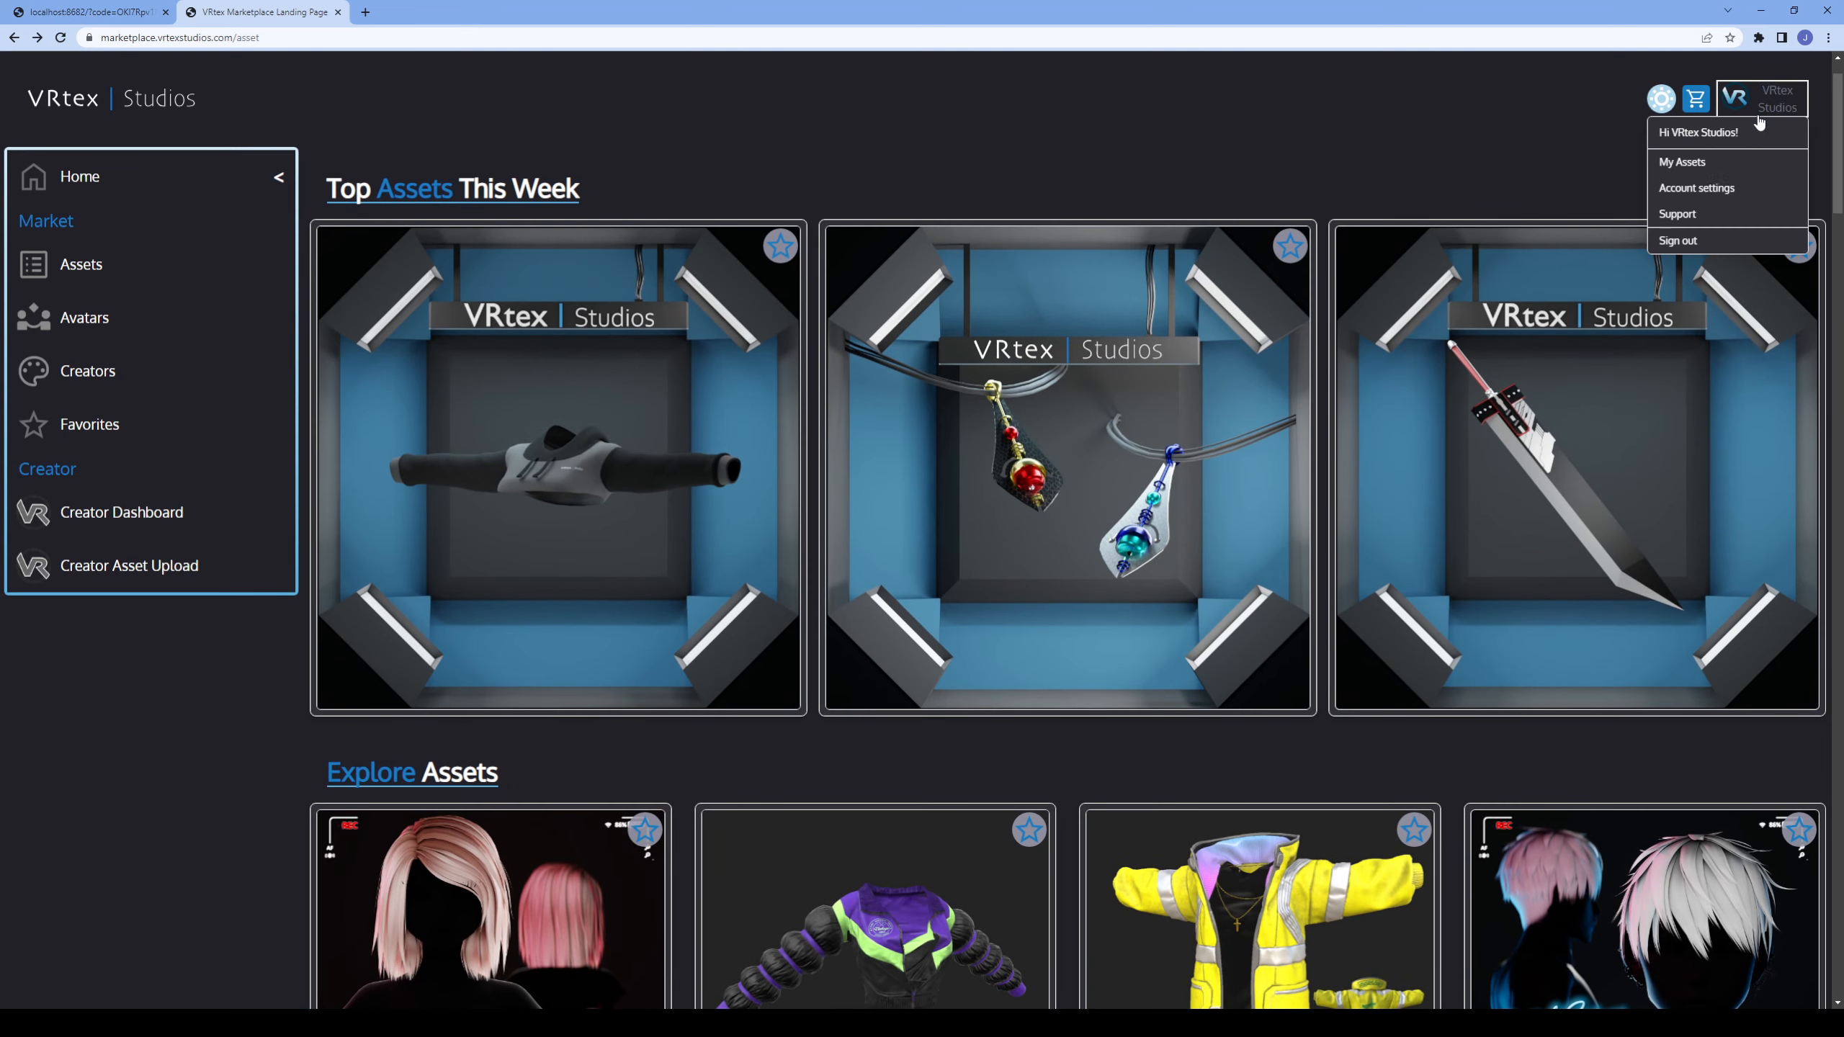
pyautogui.click(1676, 164)
pyautogui.scroll(-1, 1080, 509)
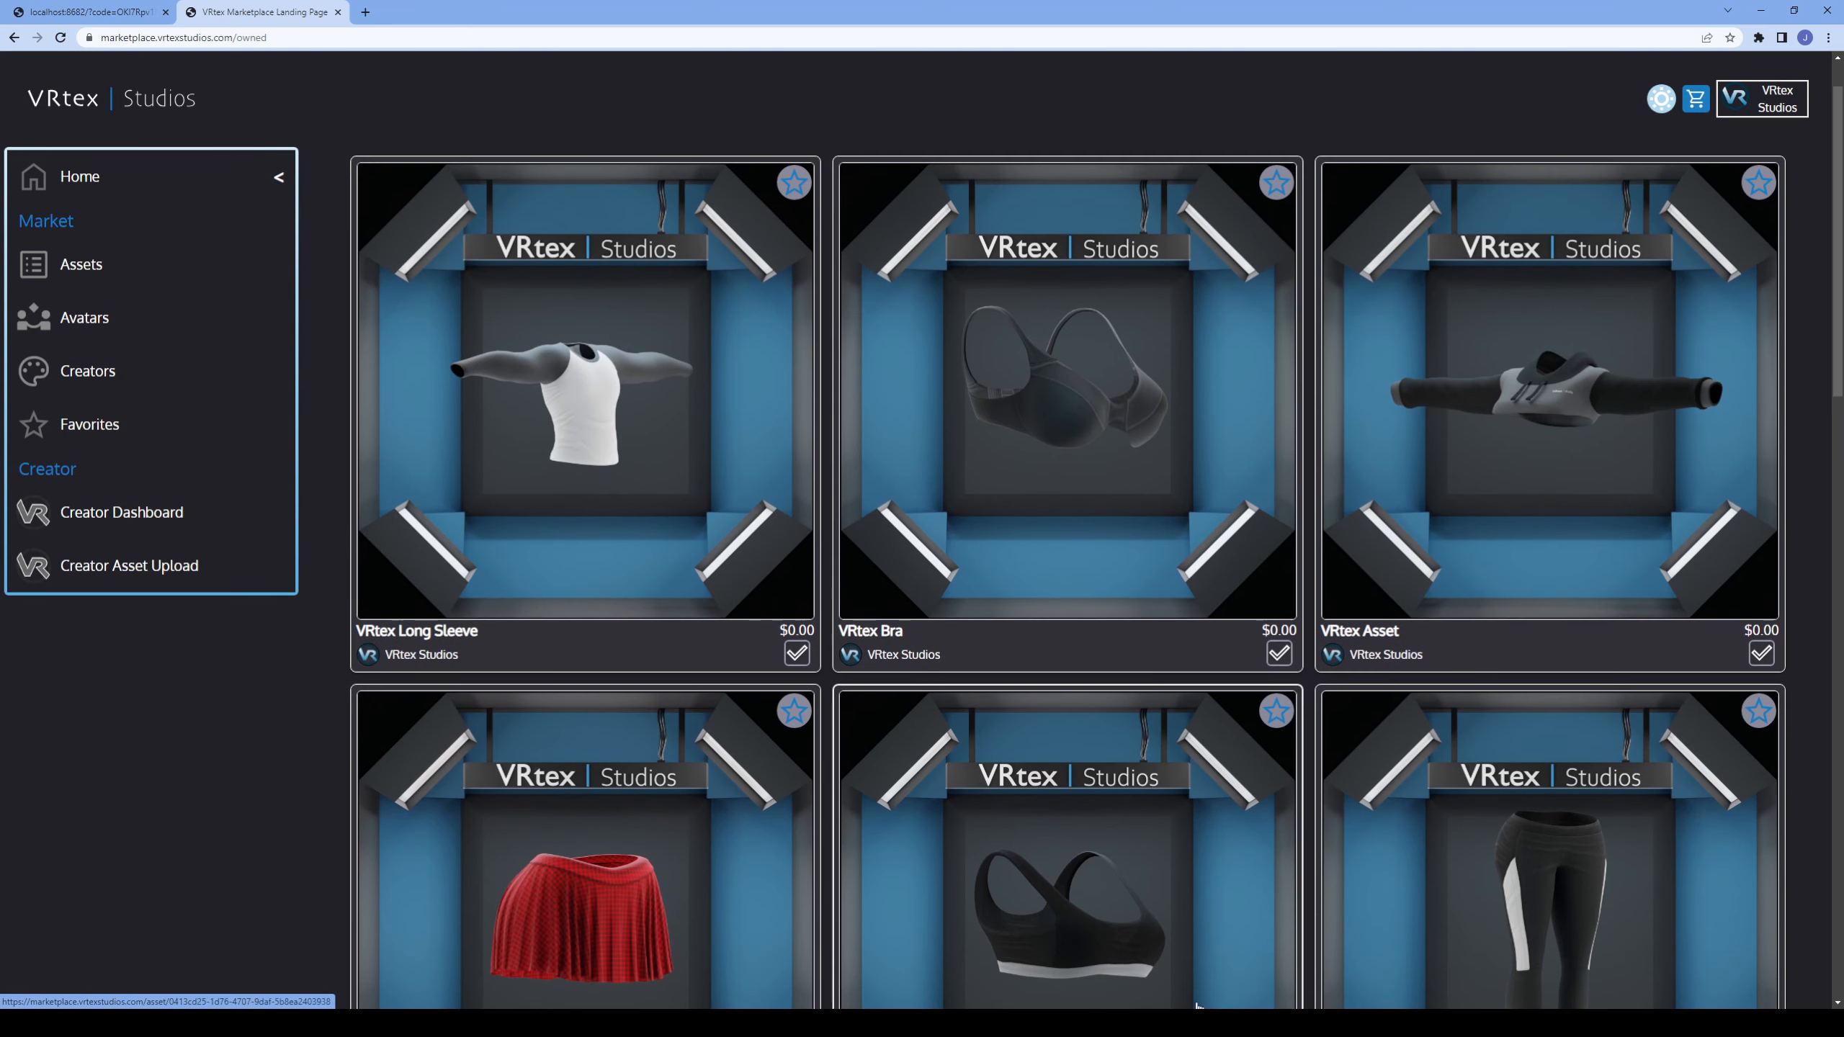
# Switch to Unity, refresh the owned assets and put the VRtex Skirt on the avatar.
pyautogui.moveTo(1147, 1025)
pyautogui.click(1145, 959)
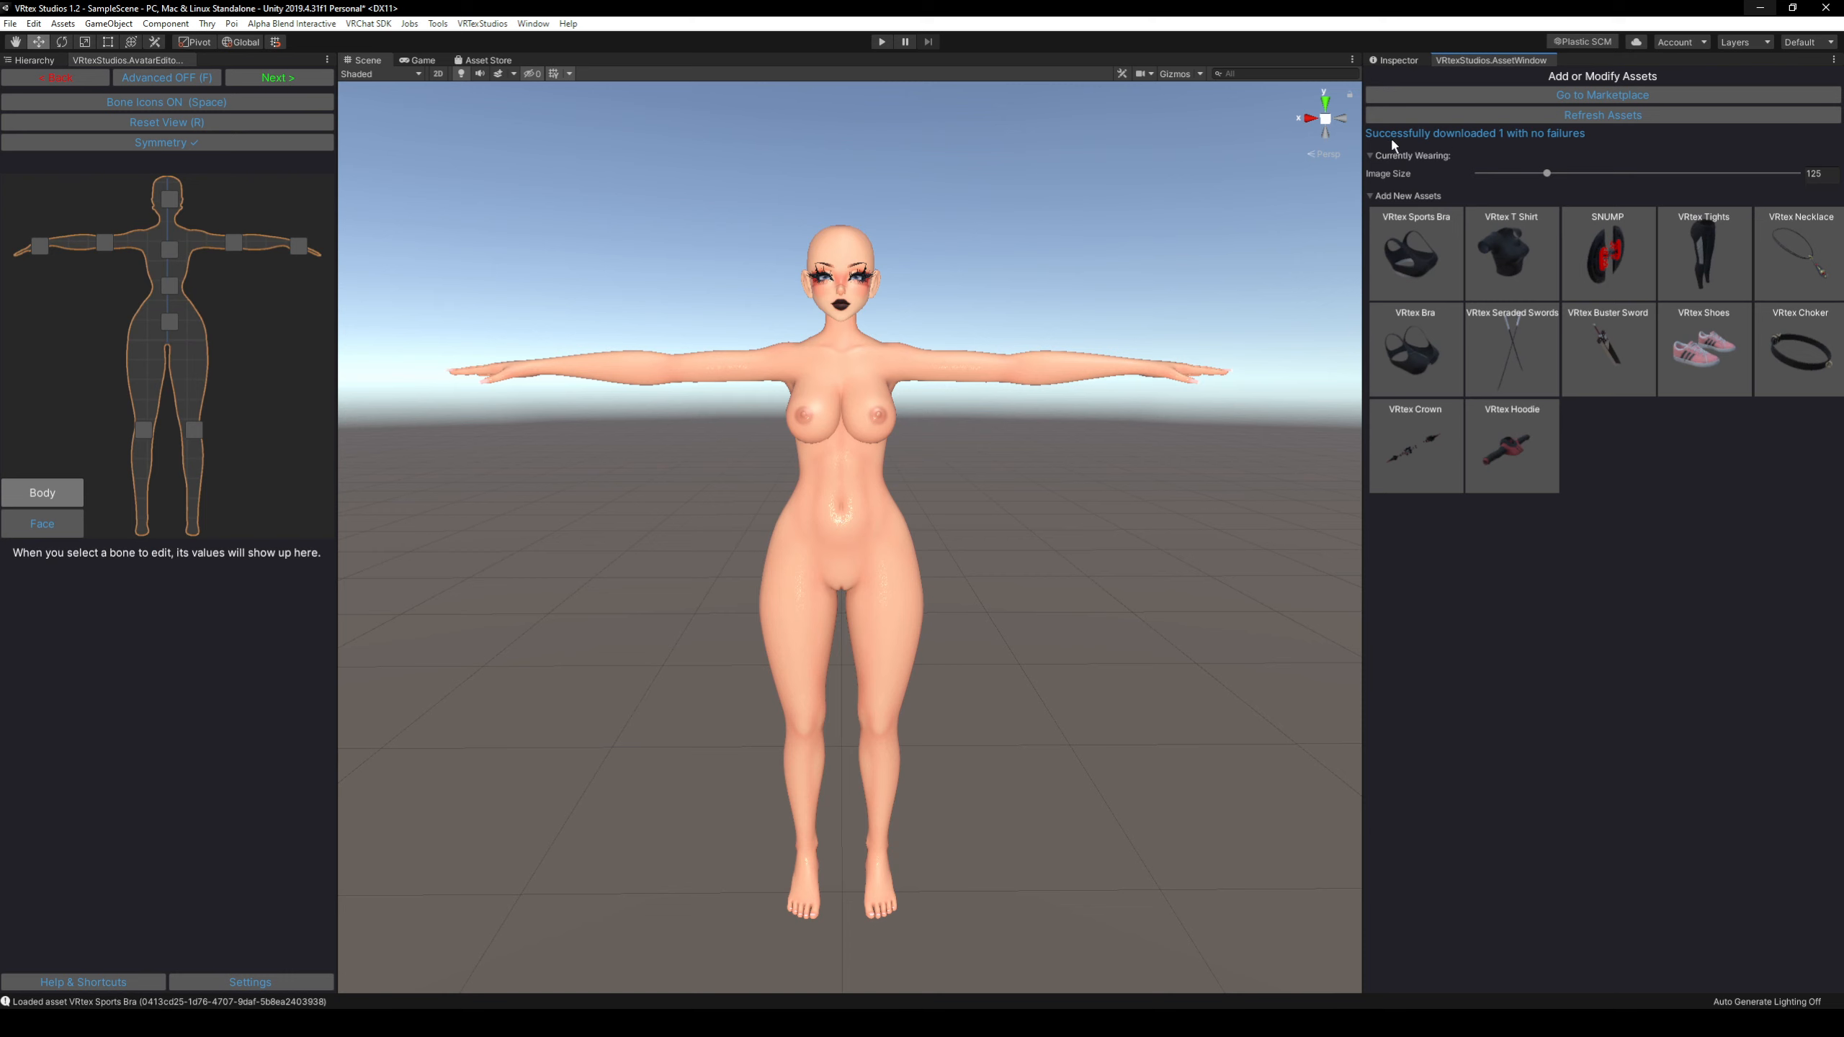
pyautogui.click(1464, 116)
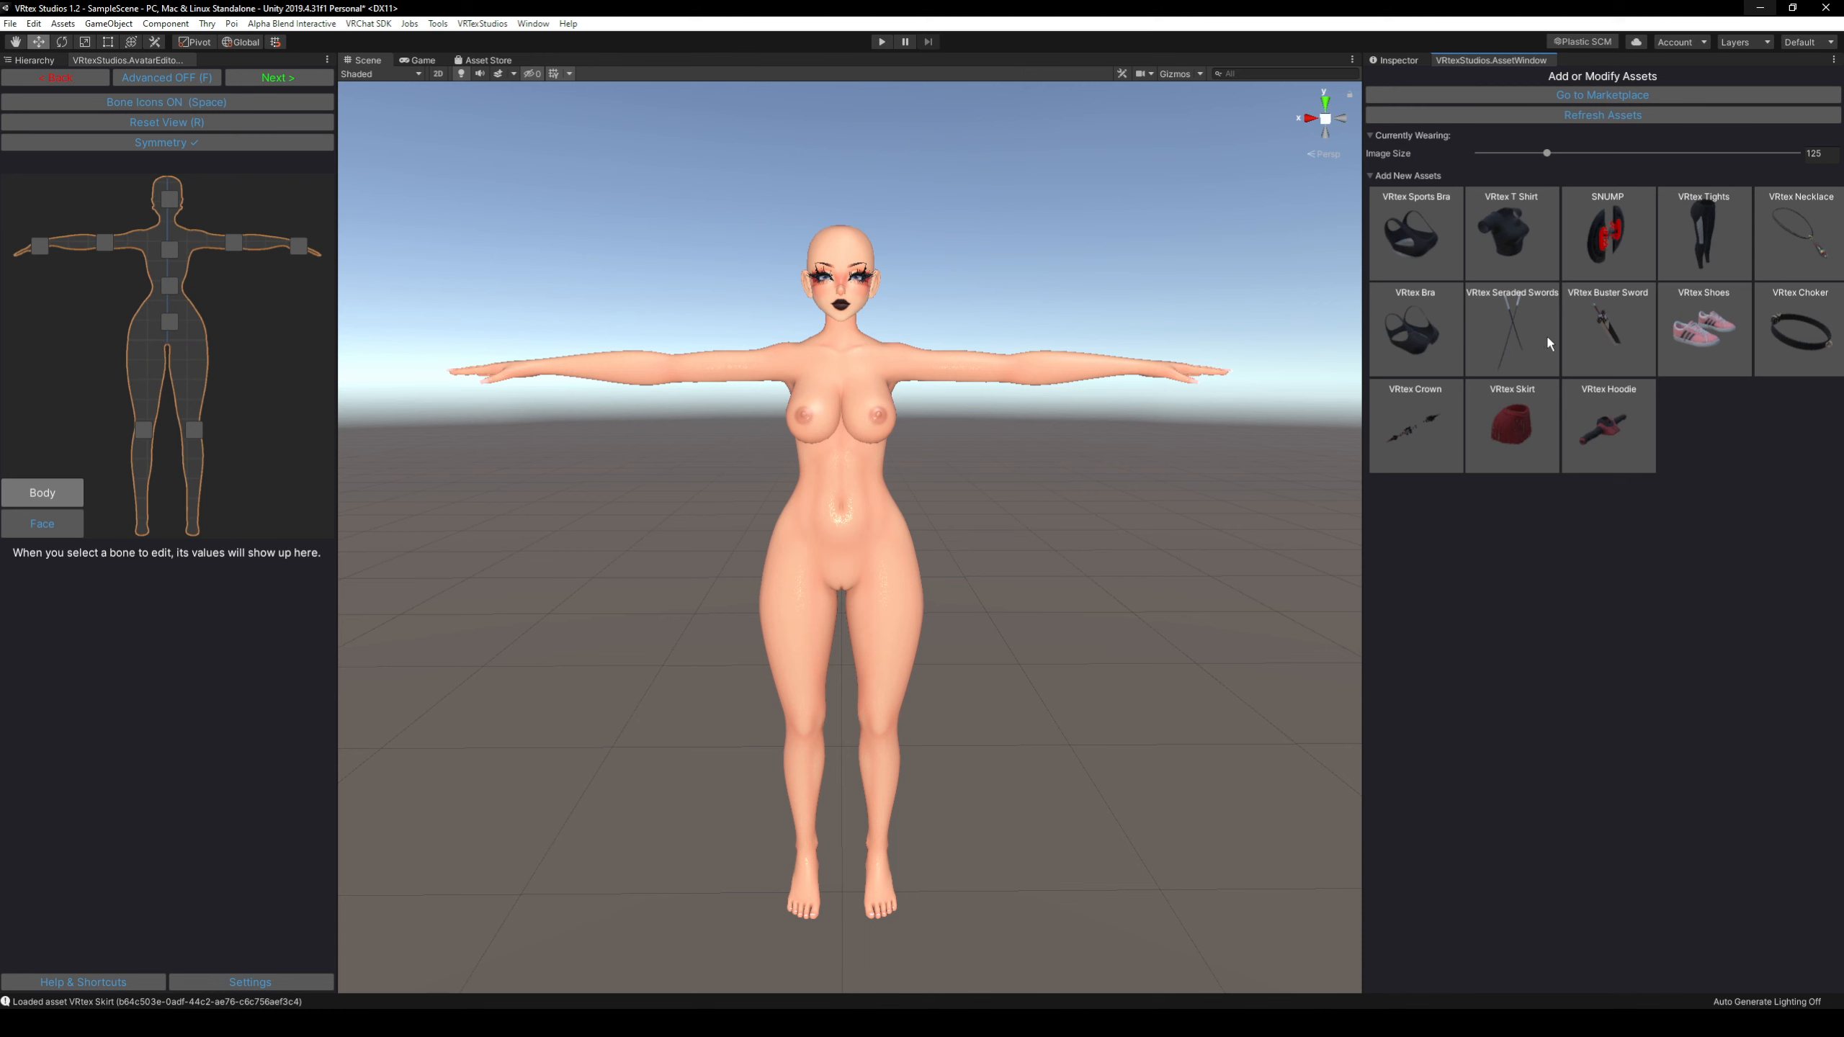
pyautogui.click(1505, 431)
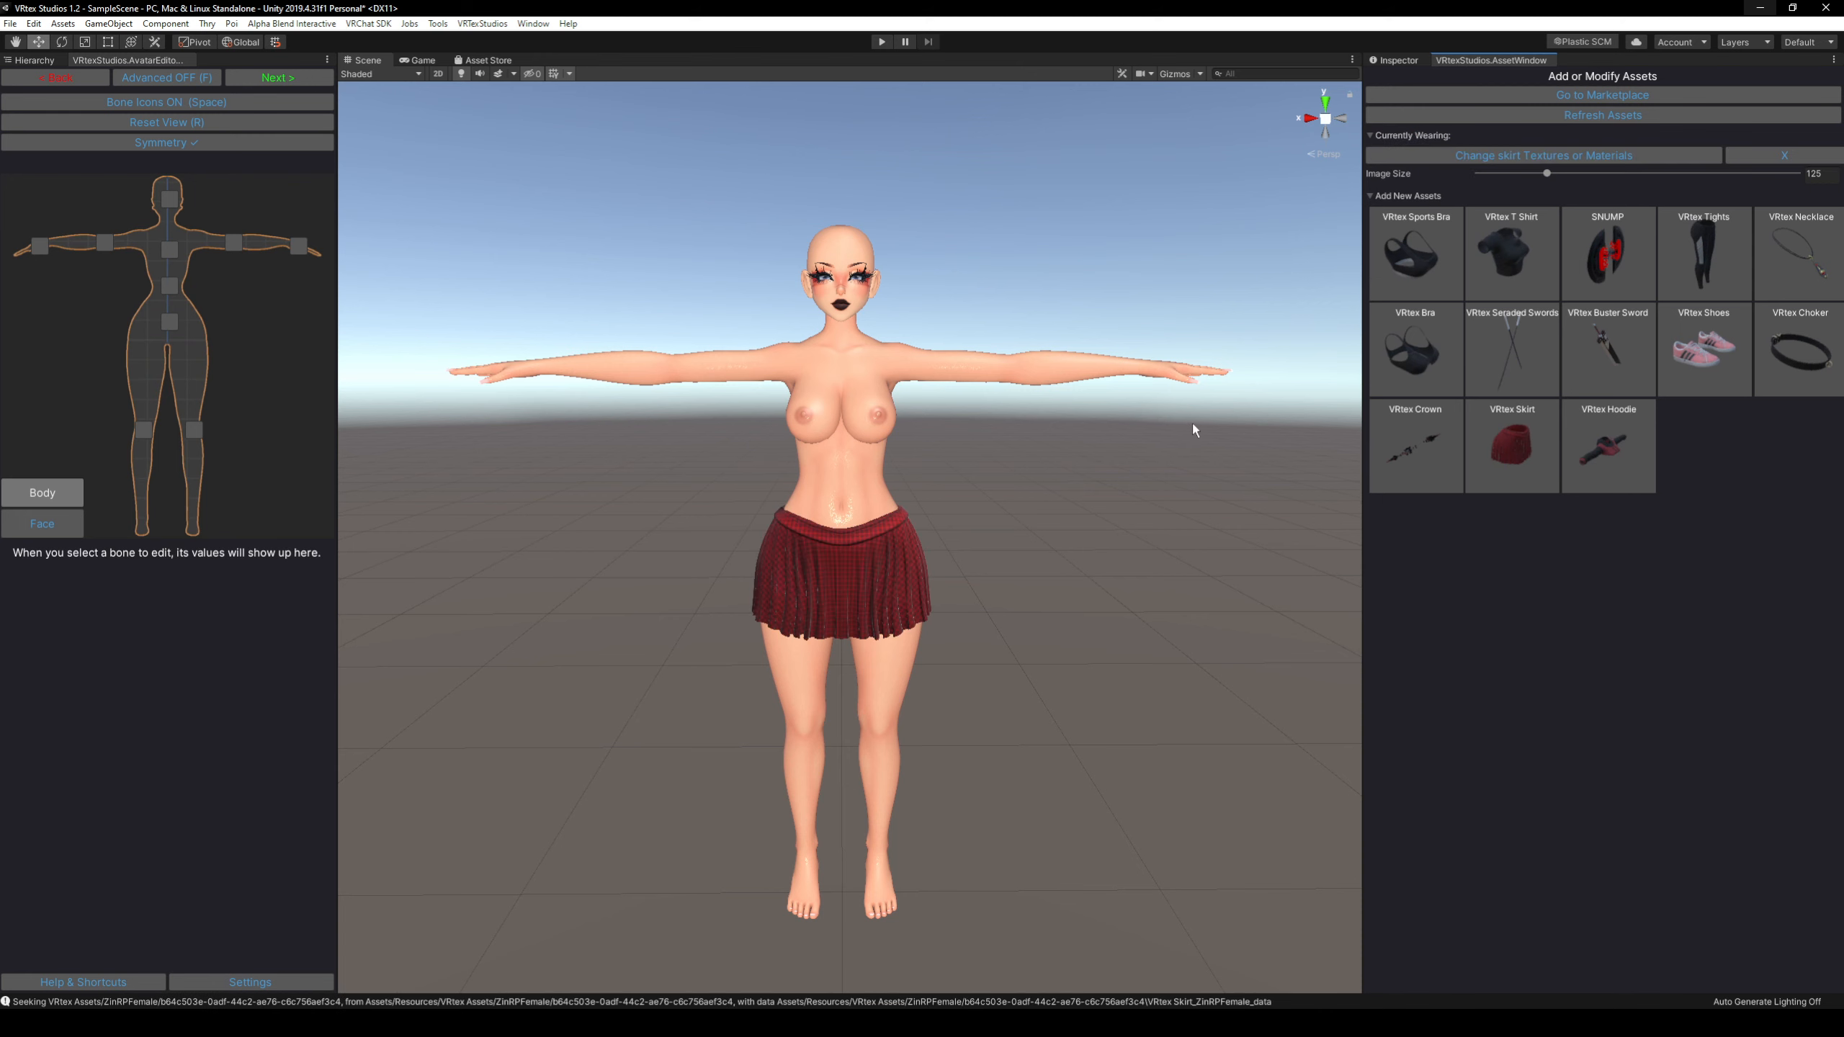
# Dress the avatar in the VRtex Shoes, VRtex Sports Bra and VRtex Hoodie.
pyautogui.click(1687, 365)
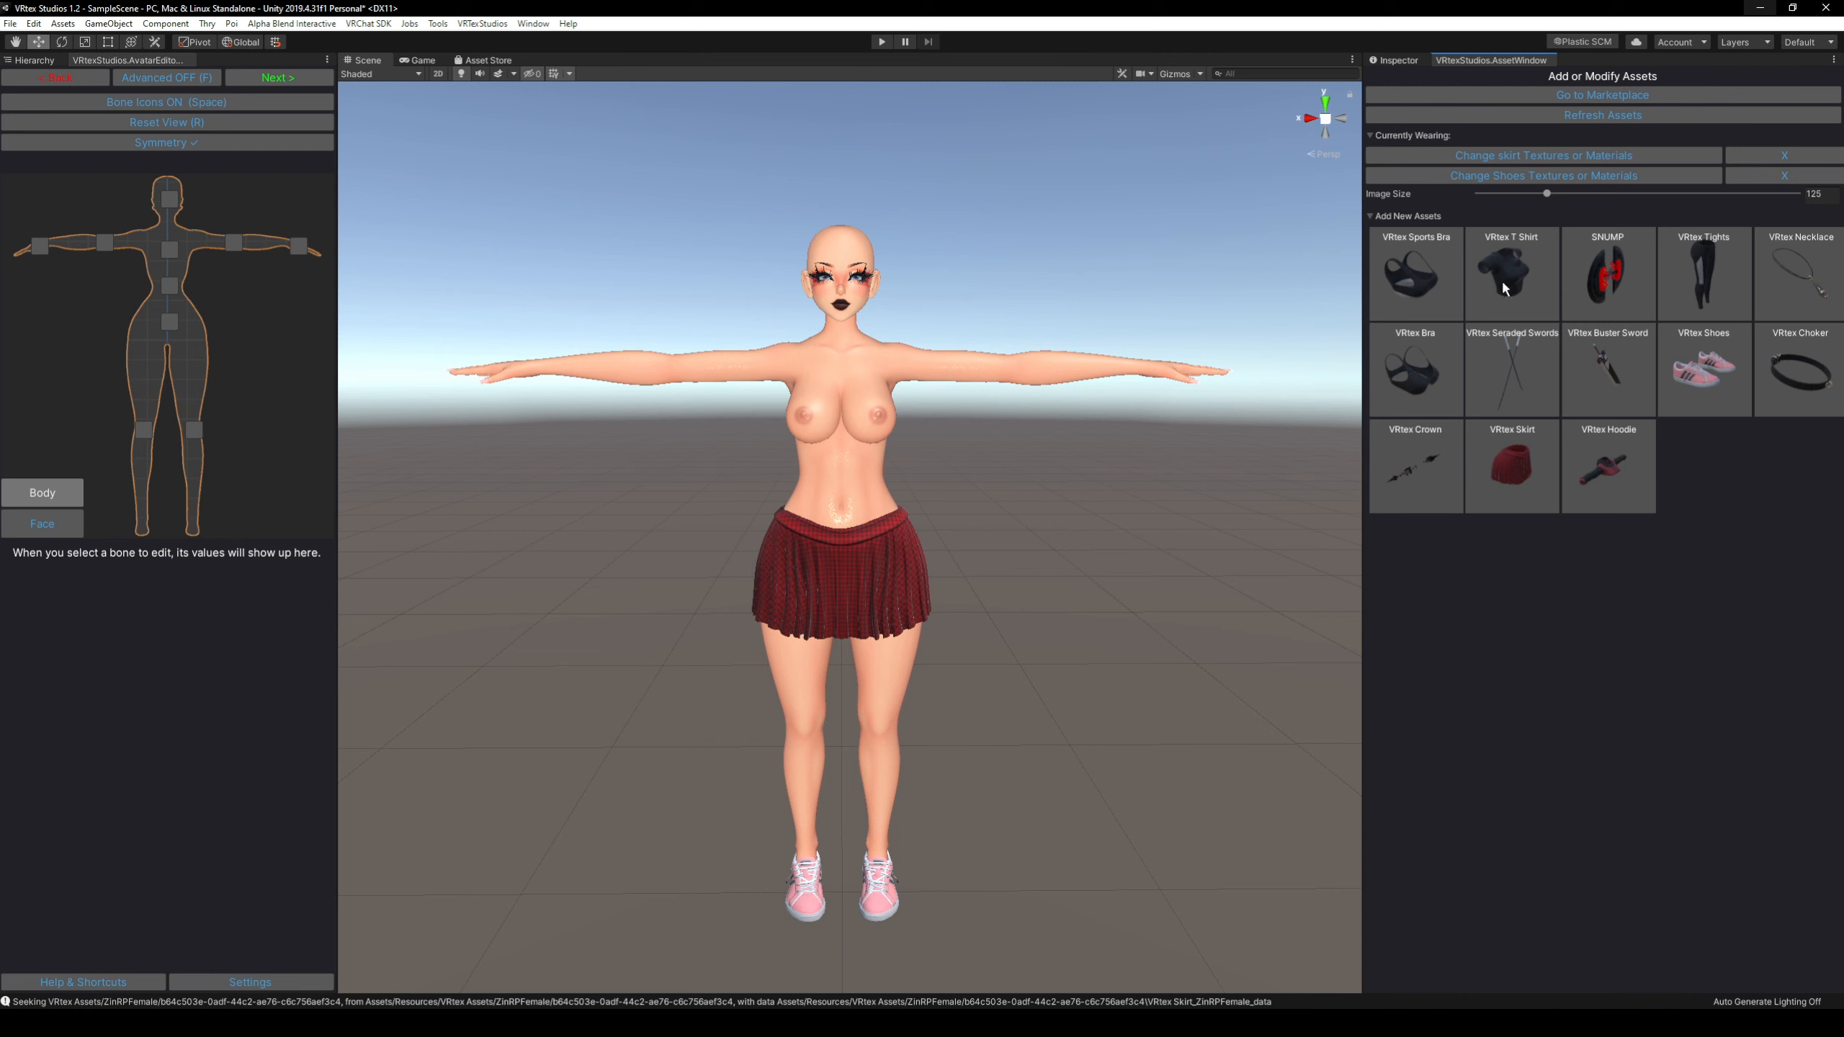
pyautogui.click(1411, 298)
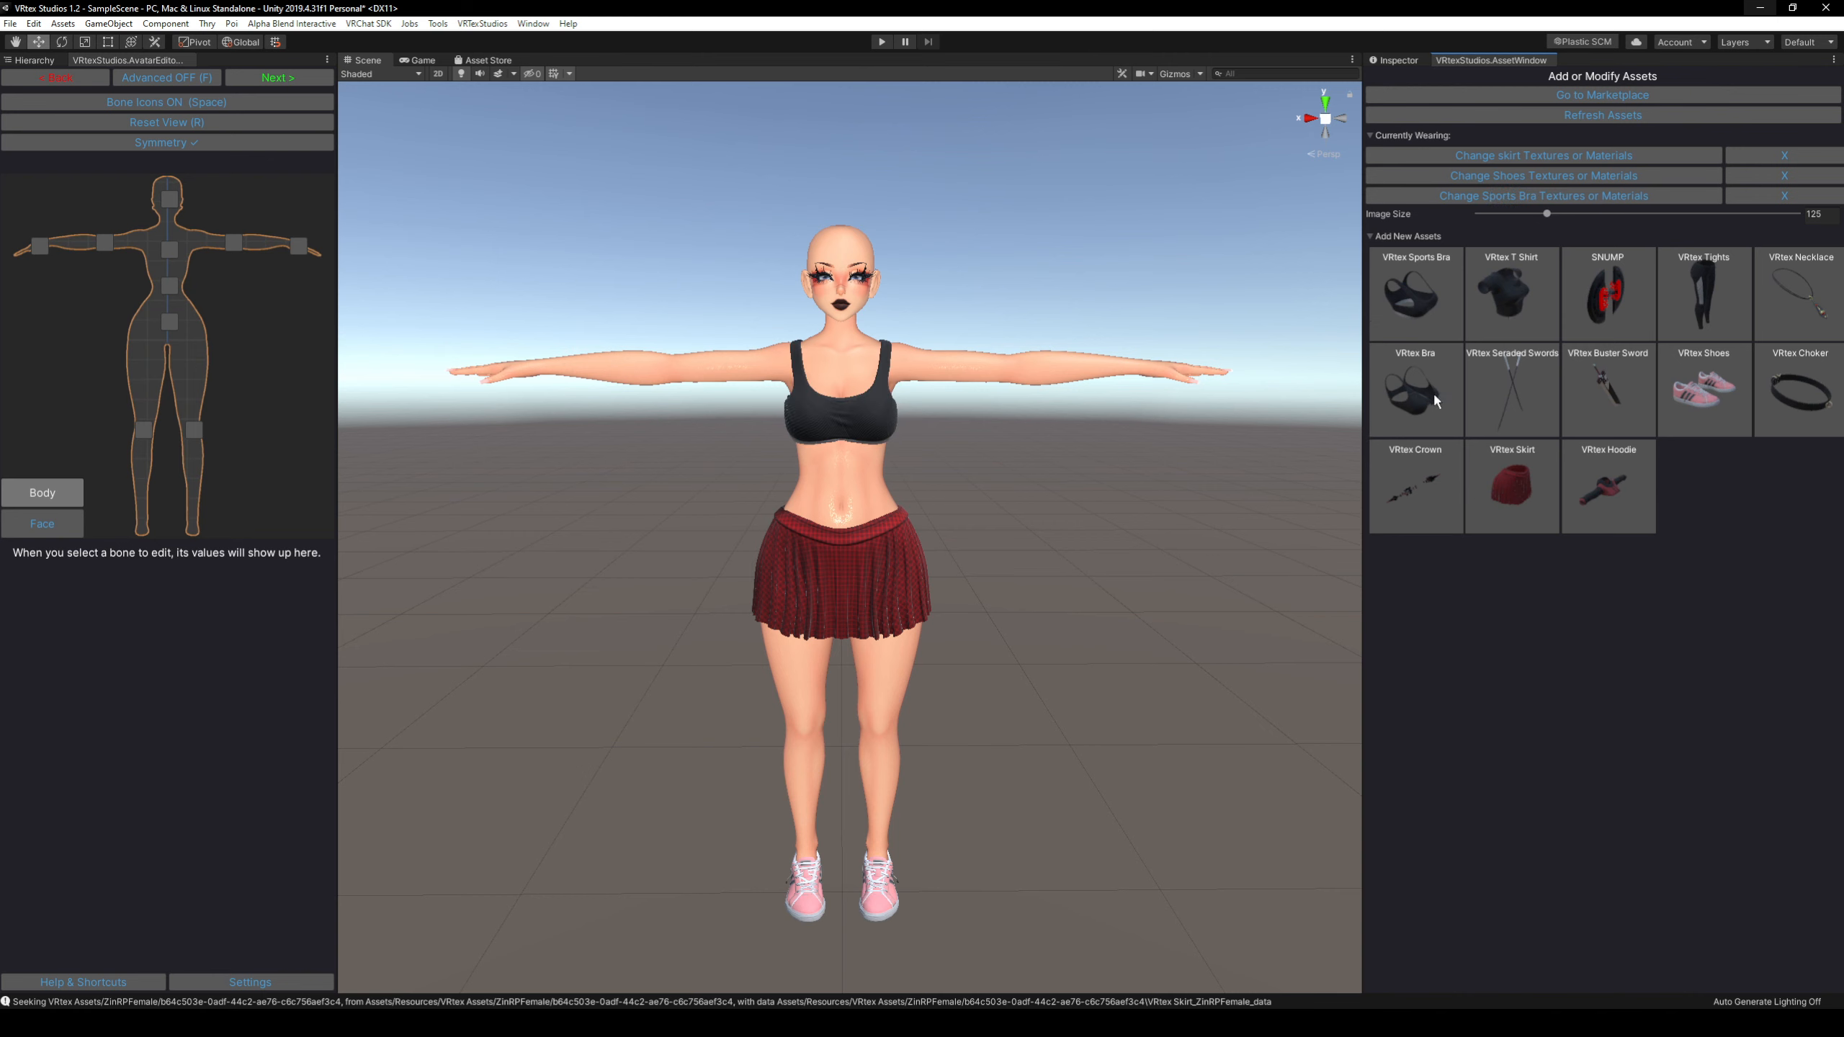
pyautogui.click(1610, 495)
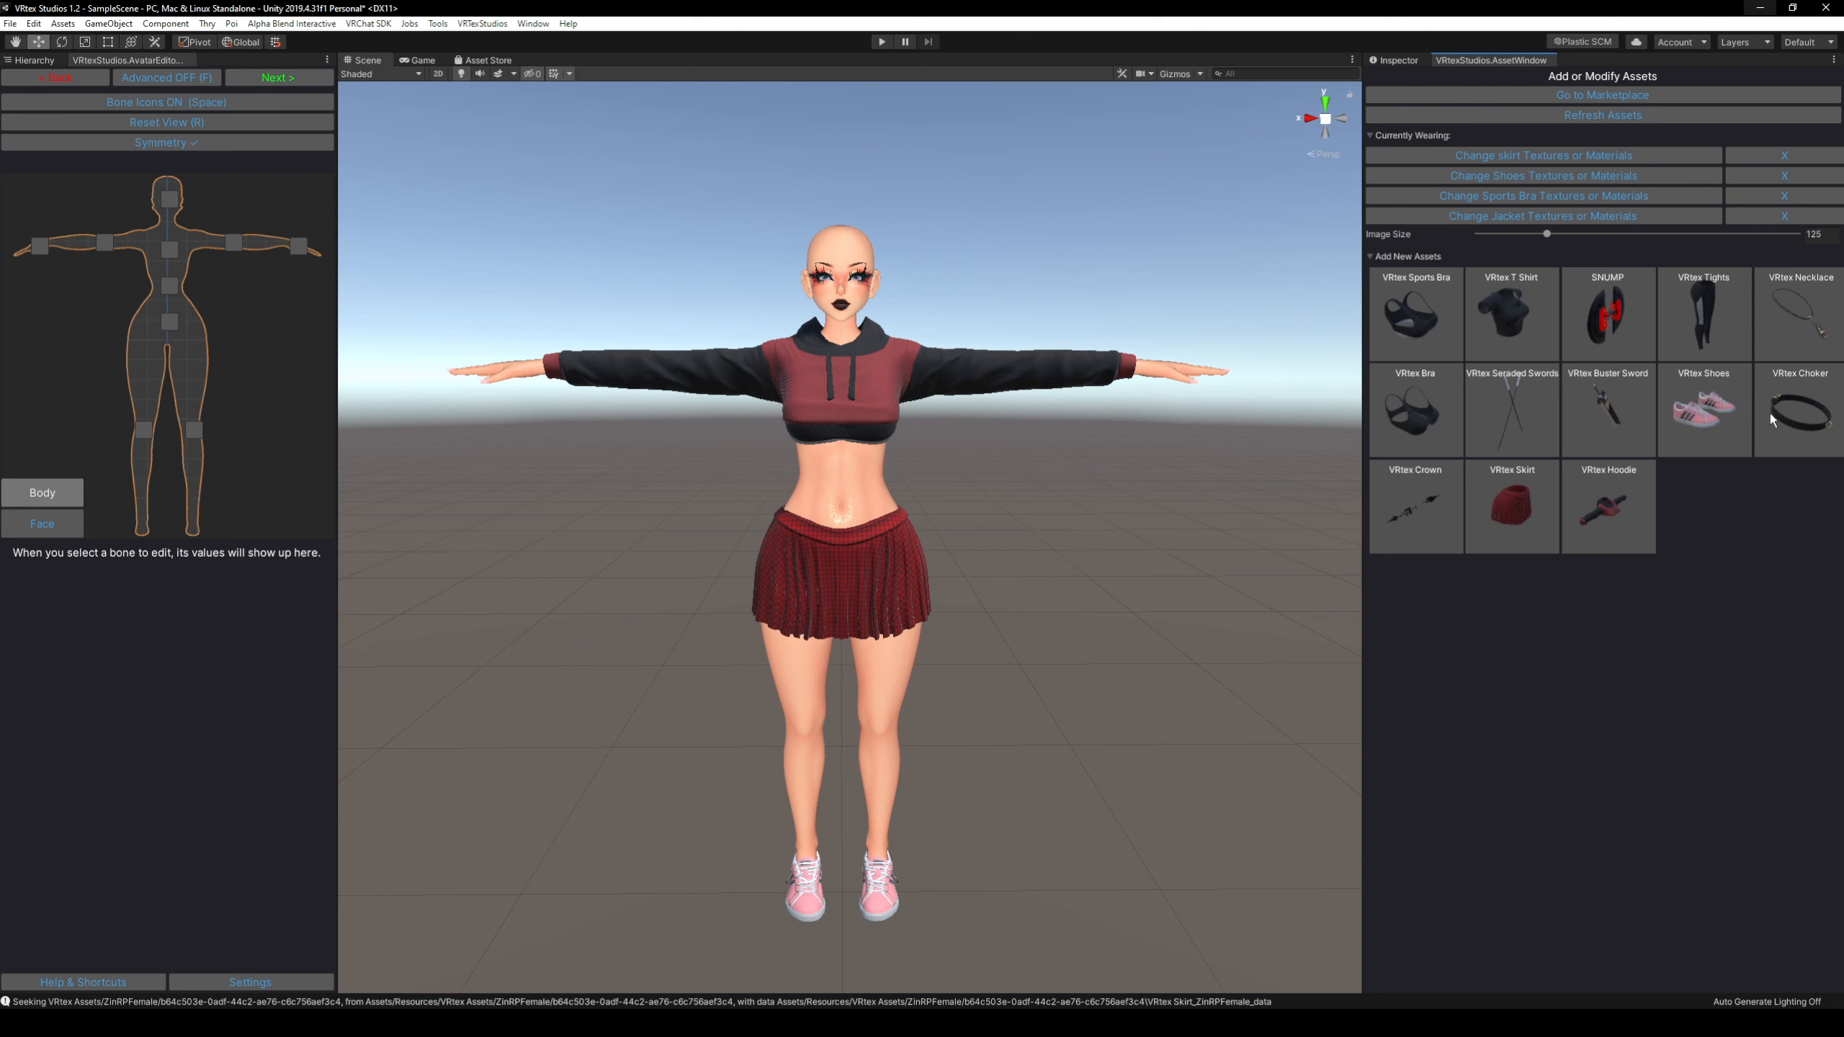
# Add the VRtex Choker, VRtex Crown and VRtex Buster Sword to the avatar.
pyautogui.click(1800, 411)
pyautogui.click(1427, 521)
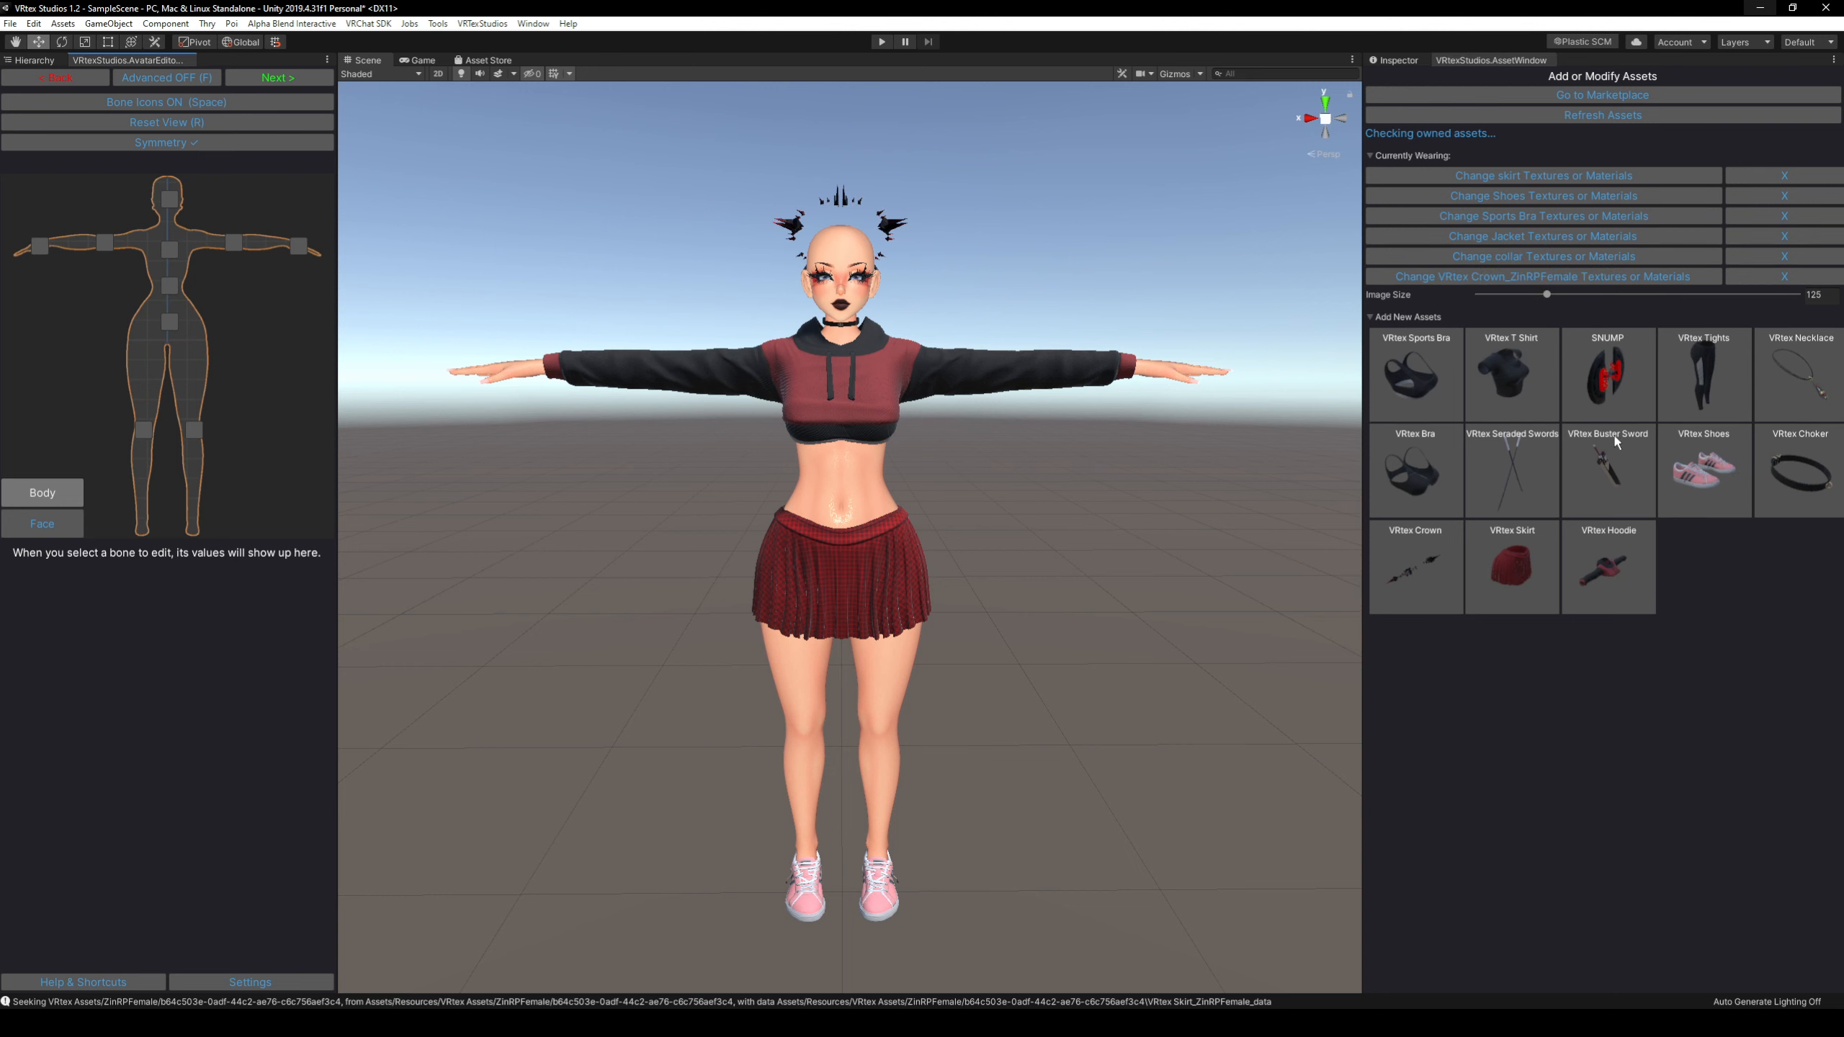
pyautogui.click(1612, 443)
# Examine the dressed avatar with its crown and sword from different angles.
pyautogui.moveTo(1234, 394); pyautogui.dragTo(1193, 398, button='right')
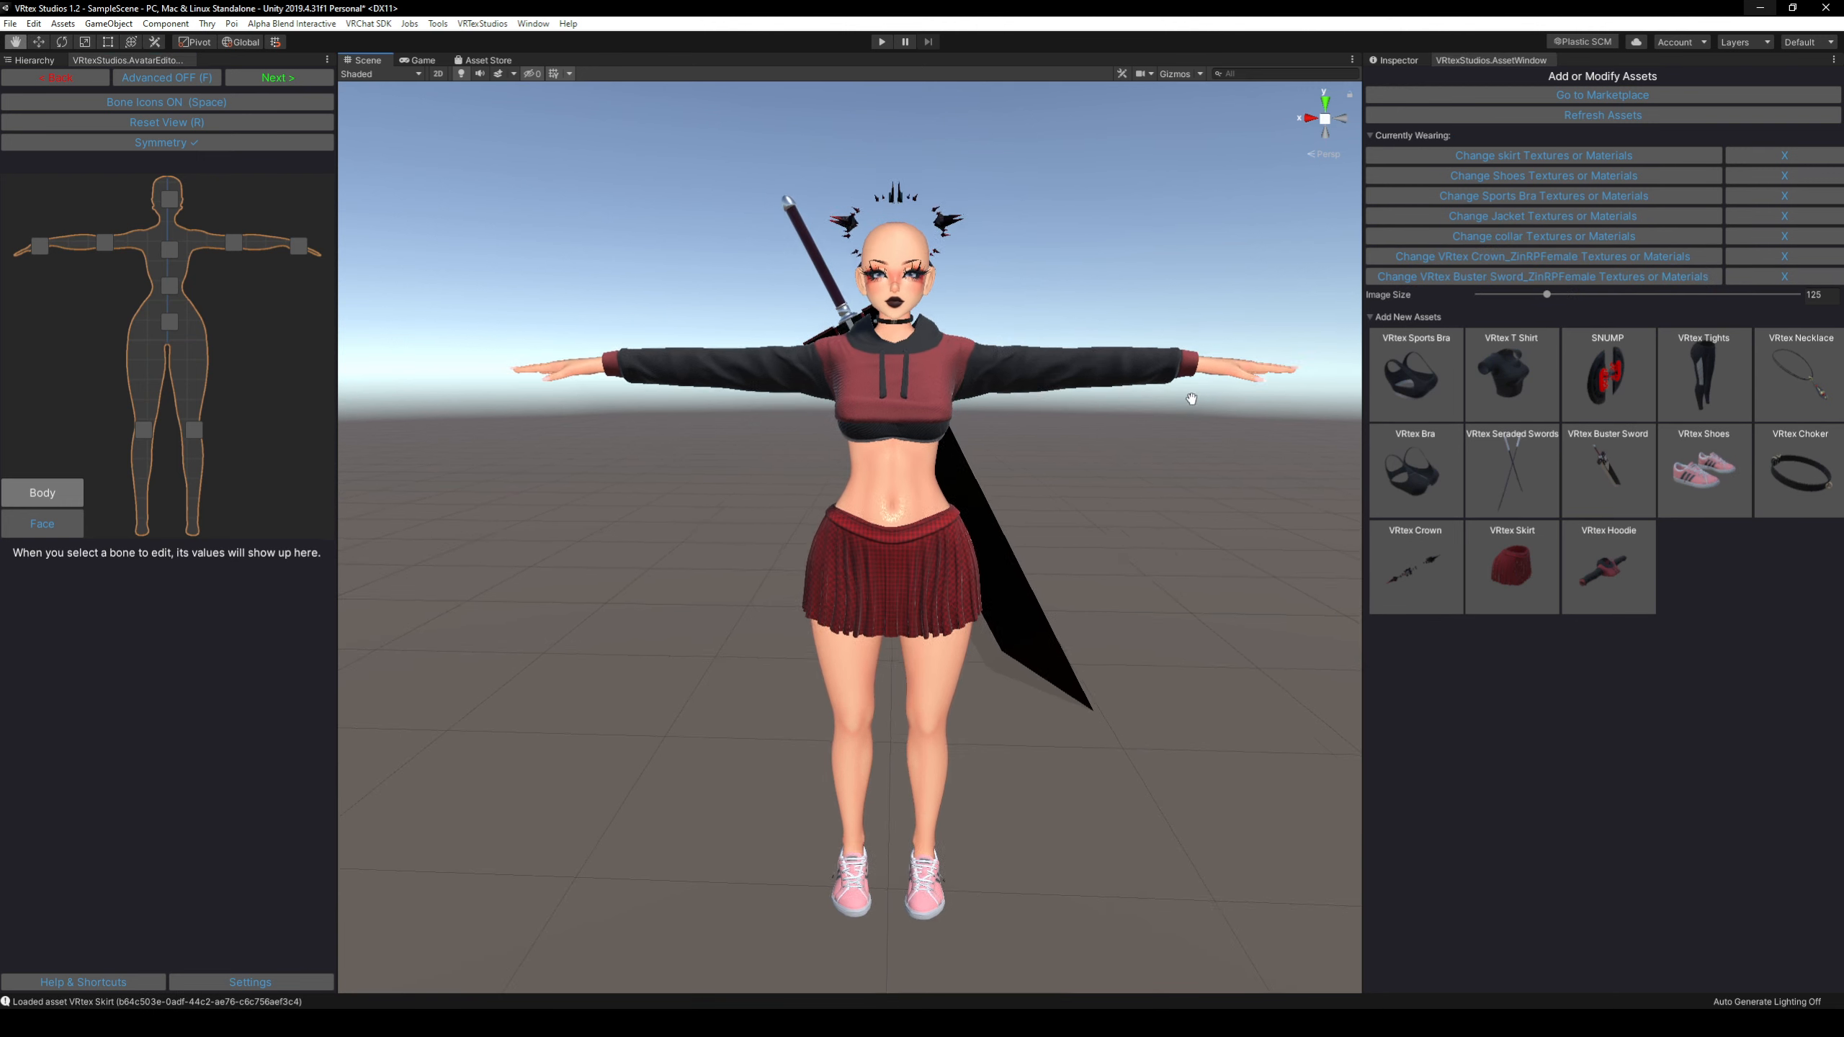
pyautogui.moveTo(1170, 422); pyautogui.dragTo(1089, 484, button='middle')
pyautogui.moveTo(1133, 460); pyautogui.dragTo(1077, 470, button='right')
pyautogui.moveTo(1076, 470); pyautogui.dragTo(1035, 480, button='middle')
pyautogui.moveTo(1132, 464); pyautogui.dragTo(1070, 469, button='middle')
pyautogui.moveTo(1107, 468); pyautogui.dragTo(1063, 471, button='middle')
pyautogui.moveTo(1063, 471); pyautogui.dragTo(1031, 473, button='right')
pyautogui.moveTo(1126, 472); pyautogui.dragTo(1103, 476, button='middle')
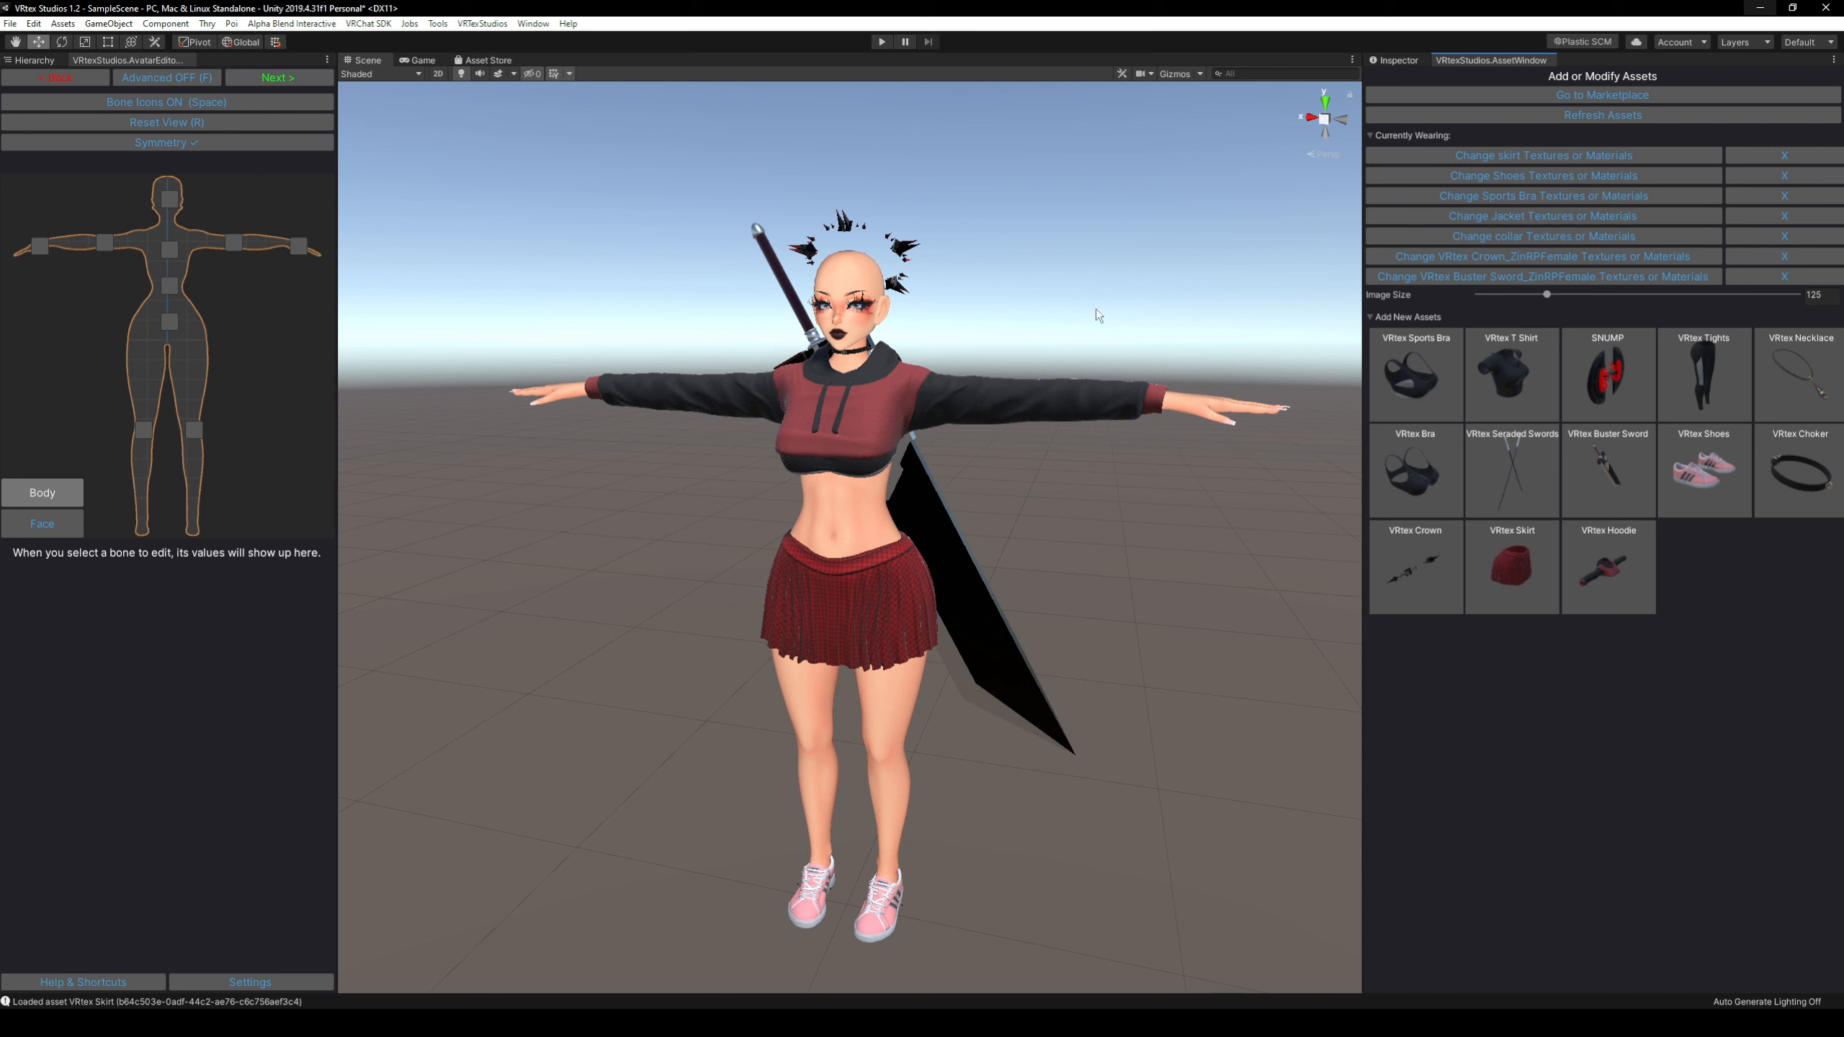
# Try out the collar's texture variants and apply the pink one with gold hardware.
pyautogui.click(1516, 236)
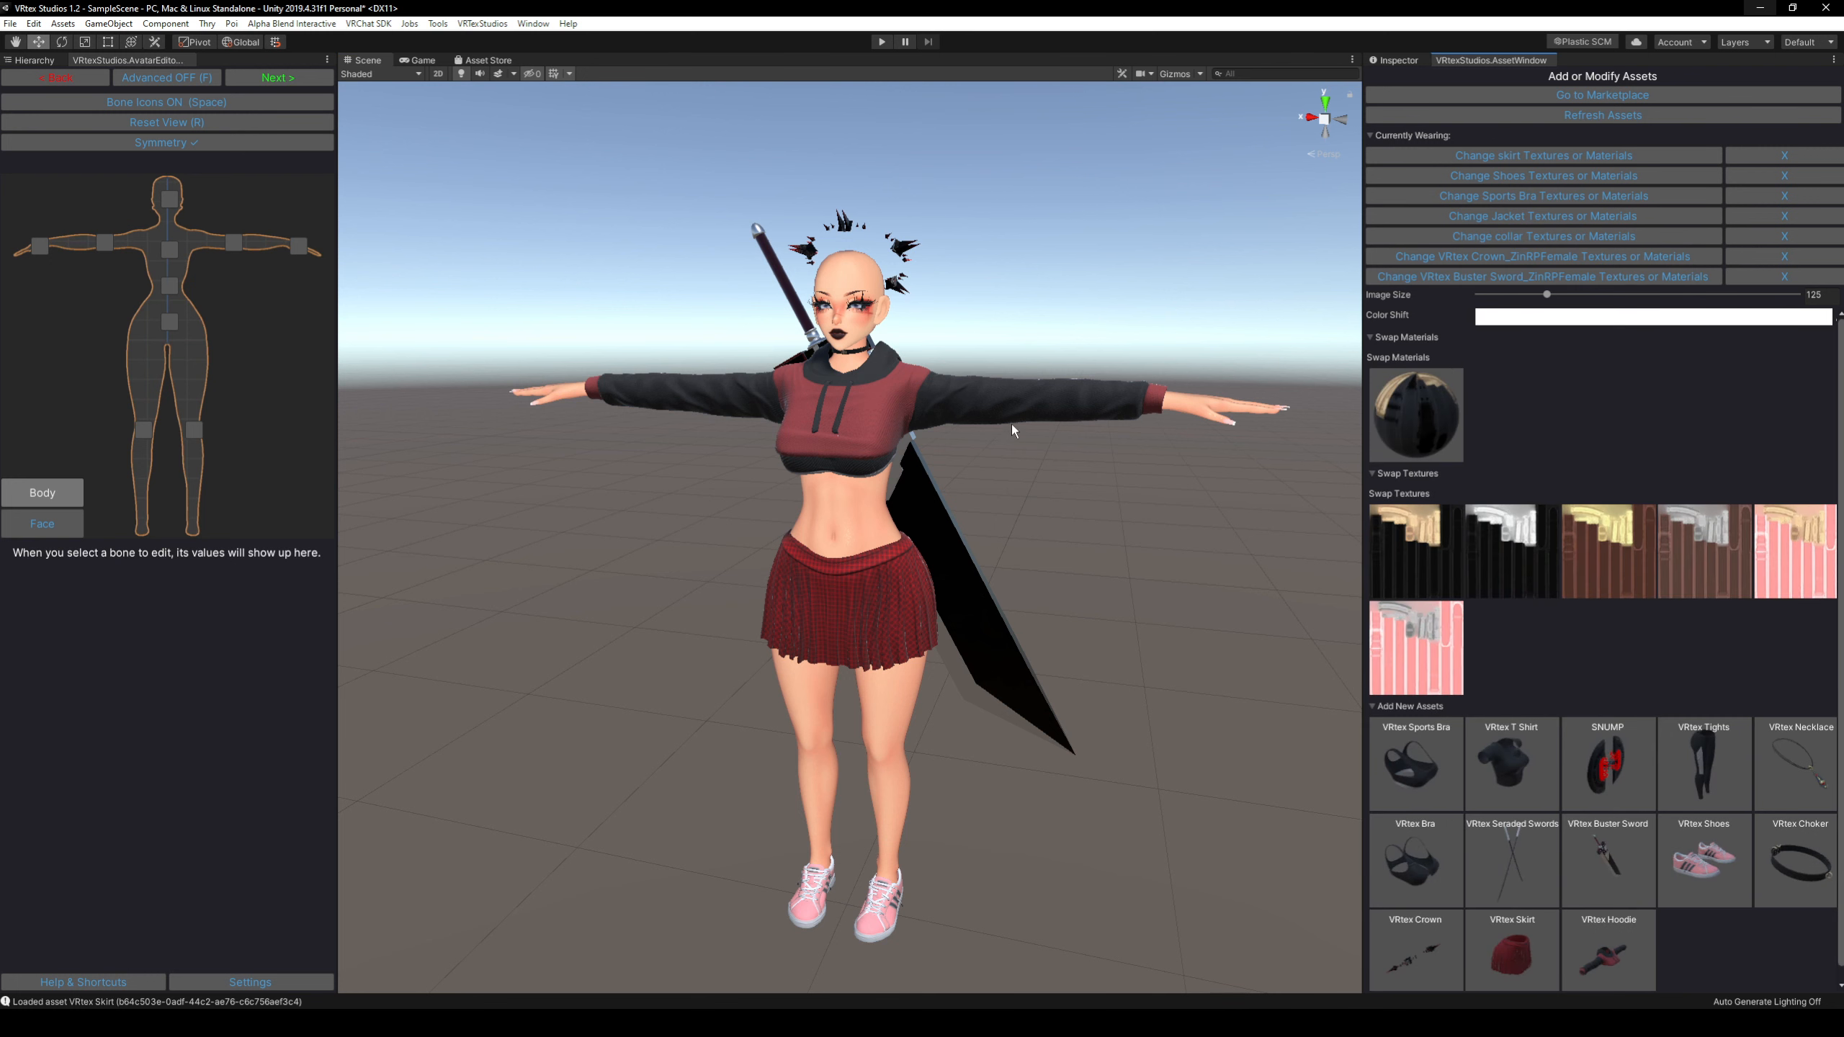
pyautogui.press('w')
pyautogui.moveTo(1011, 418); pyautogui.dragTo(1010, 336, button='right')
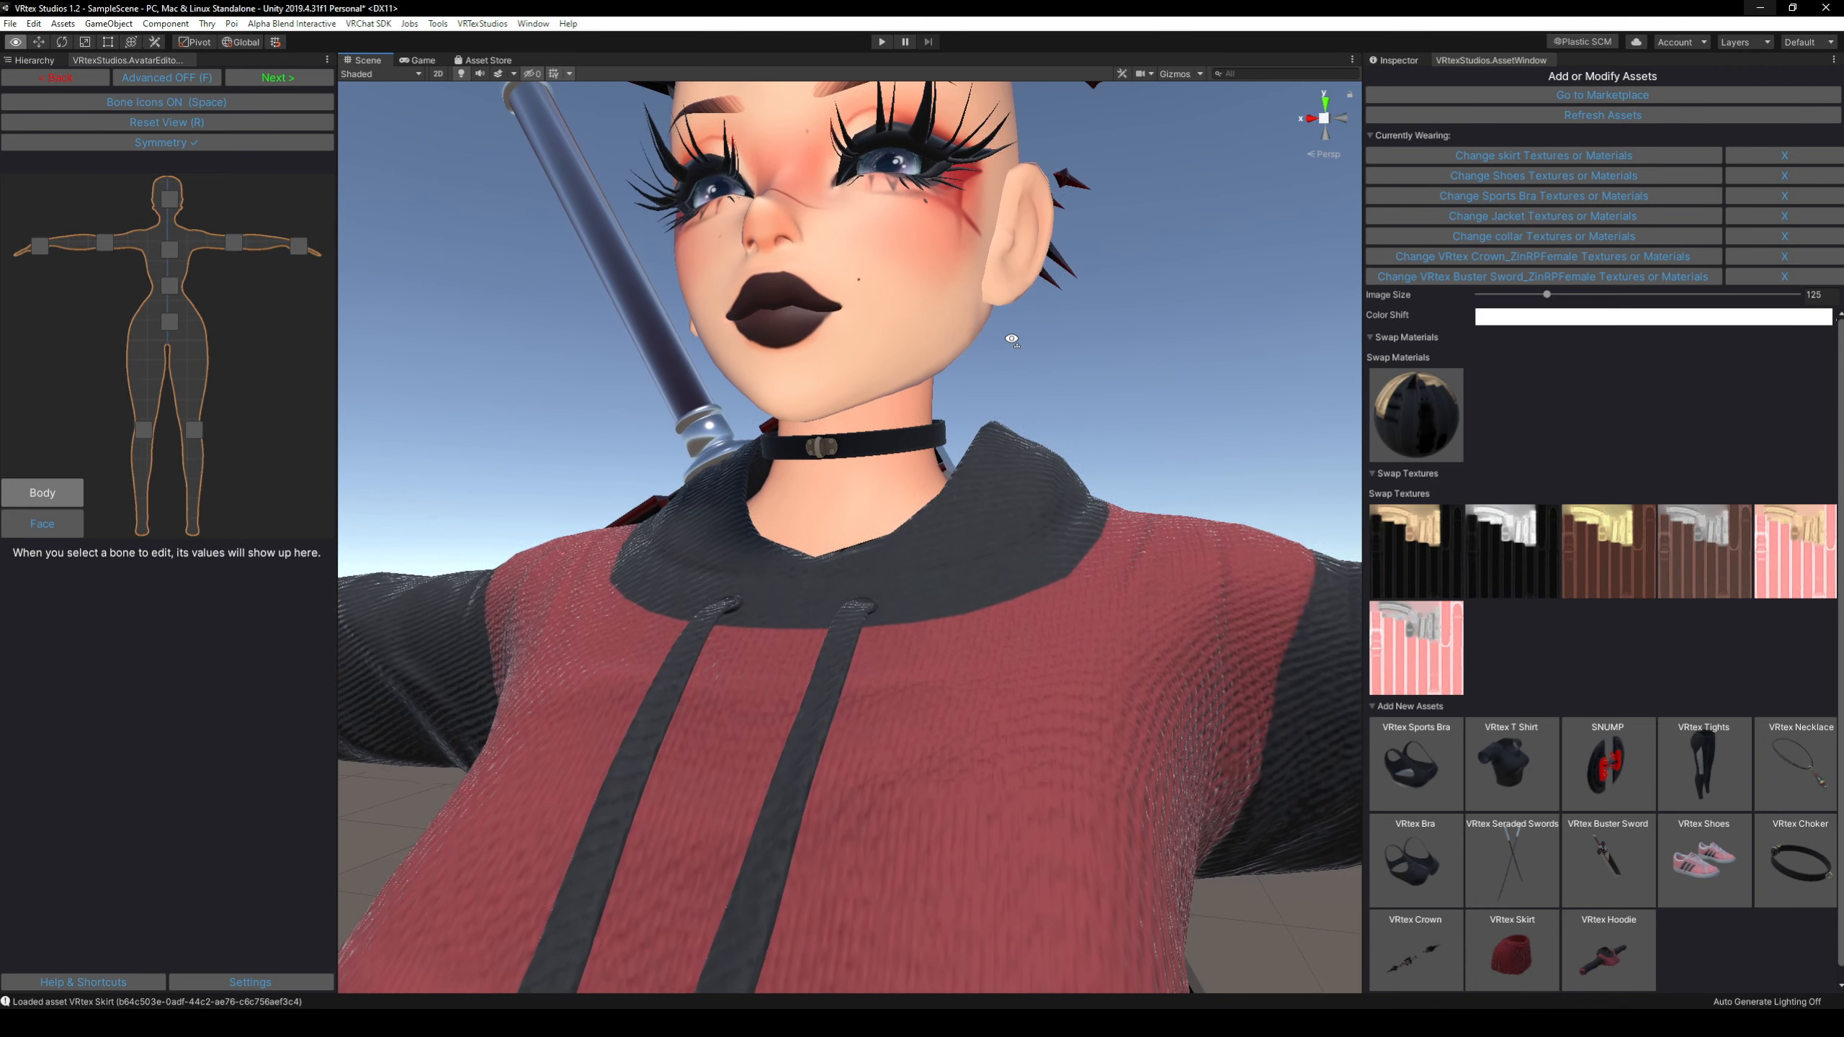
pyautogui.click(1527, 552)
pyautogui.click(1593, 554)
pyautogui.click(1736, 551)
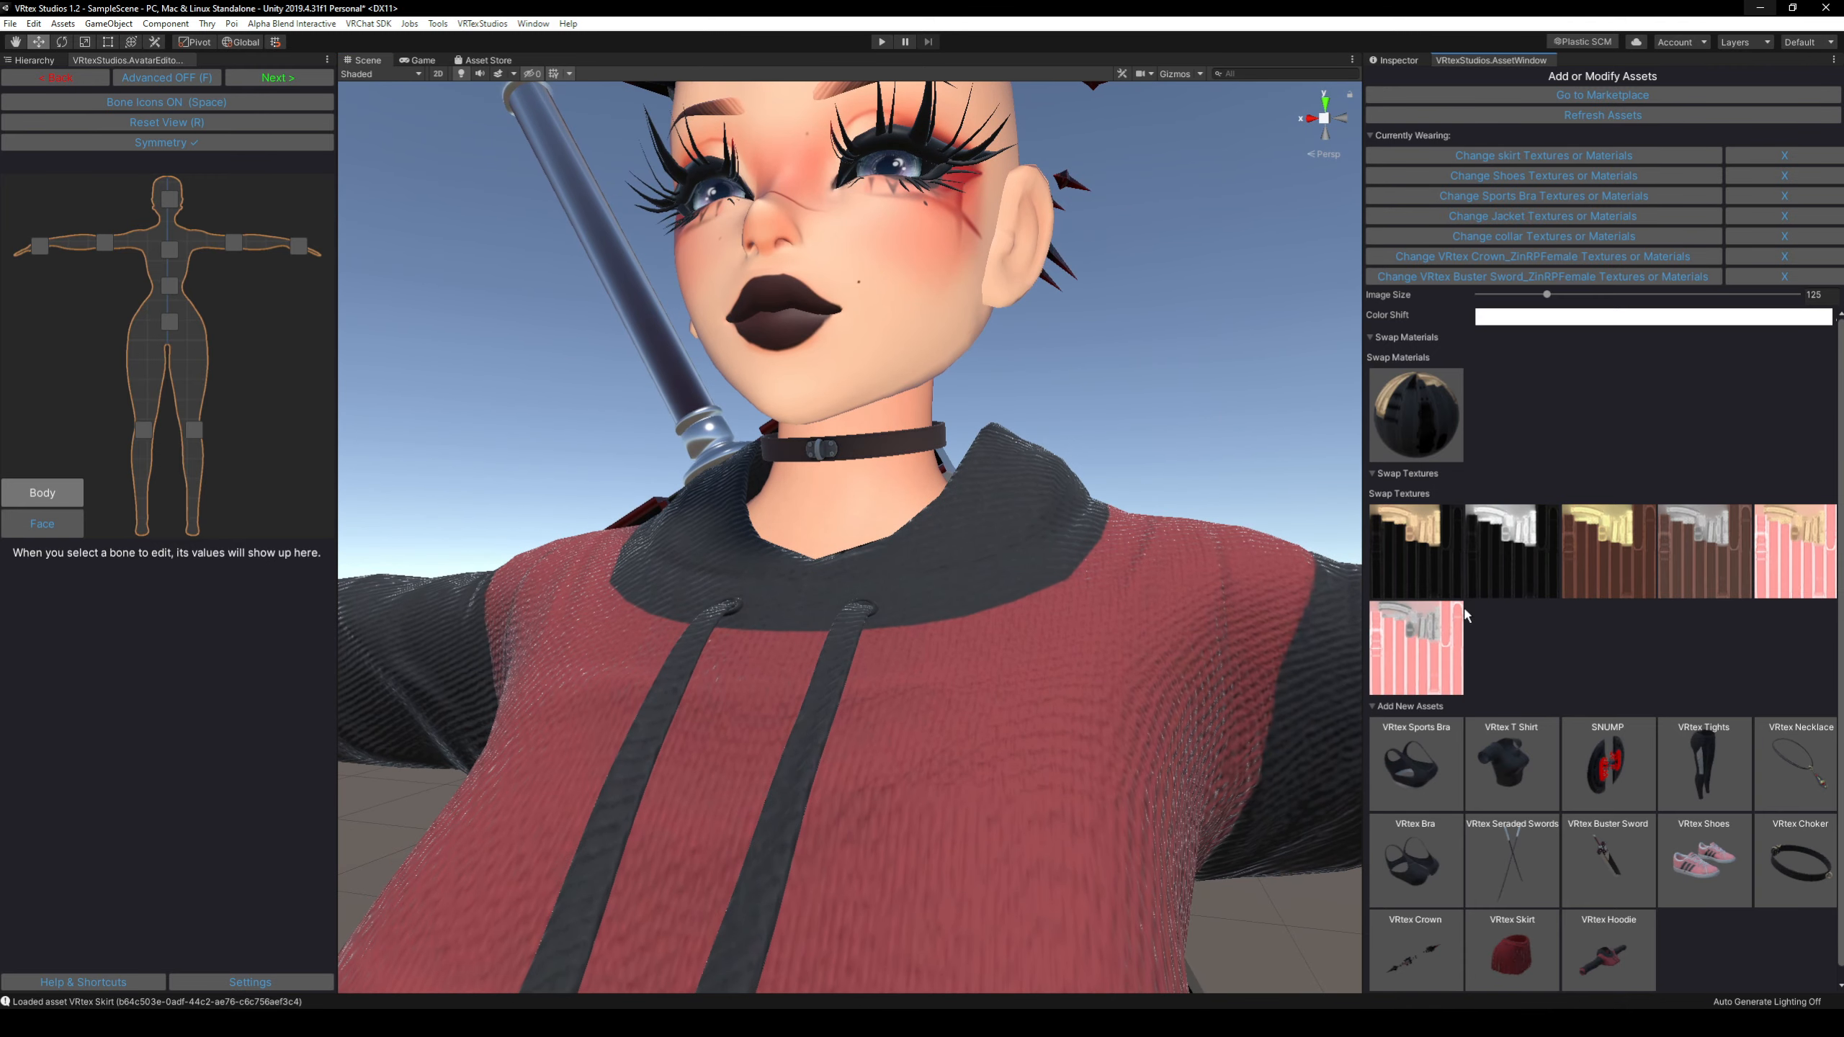
pyautogui.click(1436, 624)
pyautogui.click(1423, 575)
pyautogui.click(1509, 559)
pyautogui.click(1608, 568)
pyautogui.click(1704, 572)
pyautogui.click(1776, 577)
pyautogui.click(1424, 558)
pyautogui.click(1773, 563)
pyautogui.click(1649, 317)
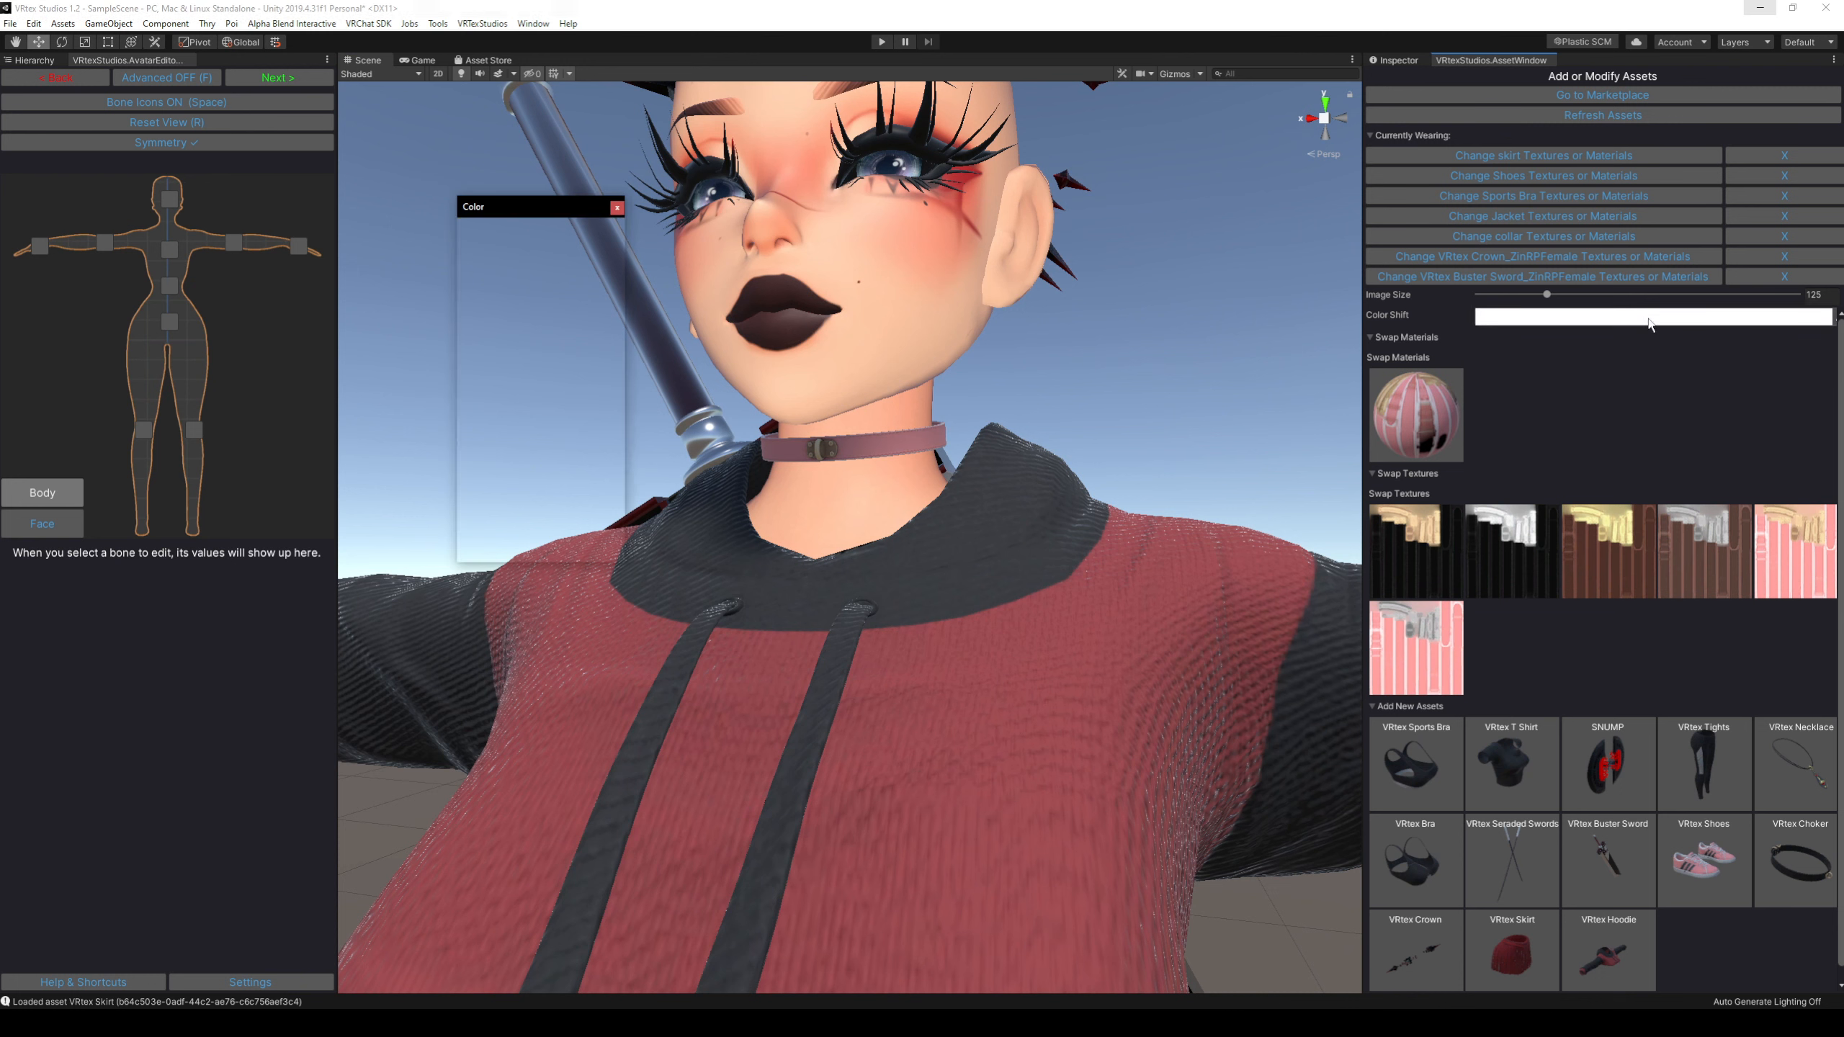
pyautogui.moveTo(535, 296)
pyautogui.mouseDown()
pyautogui.moveTo(581, 292)
pyautogui.moveTo(519, 371)
pyautogui.moveTo(501, 291)
pyautogui.mouseUp()
pyautogui.click(616, 208)
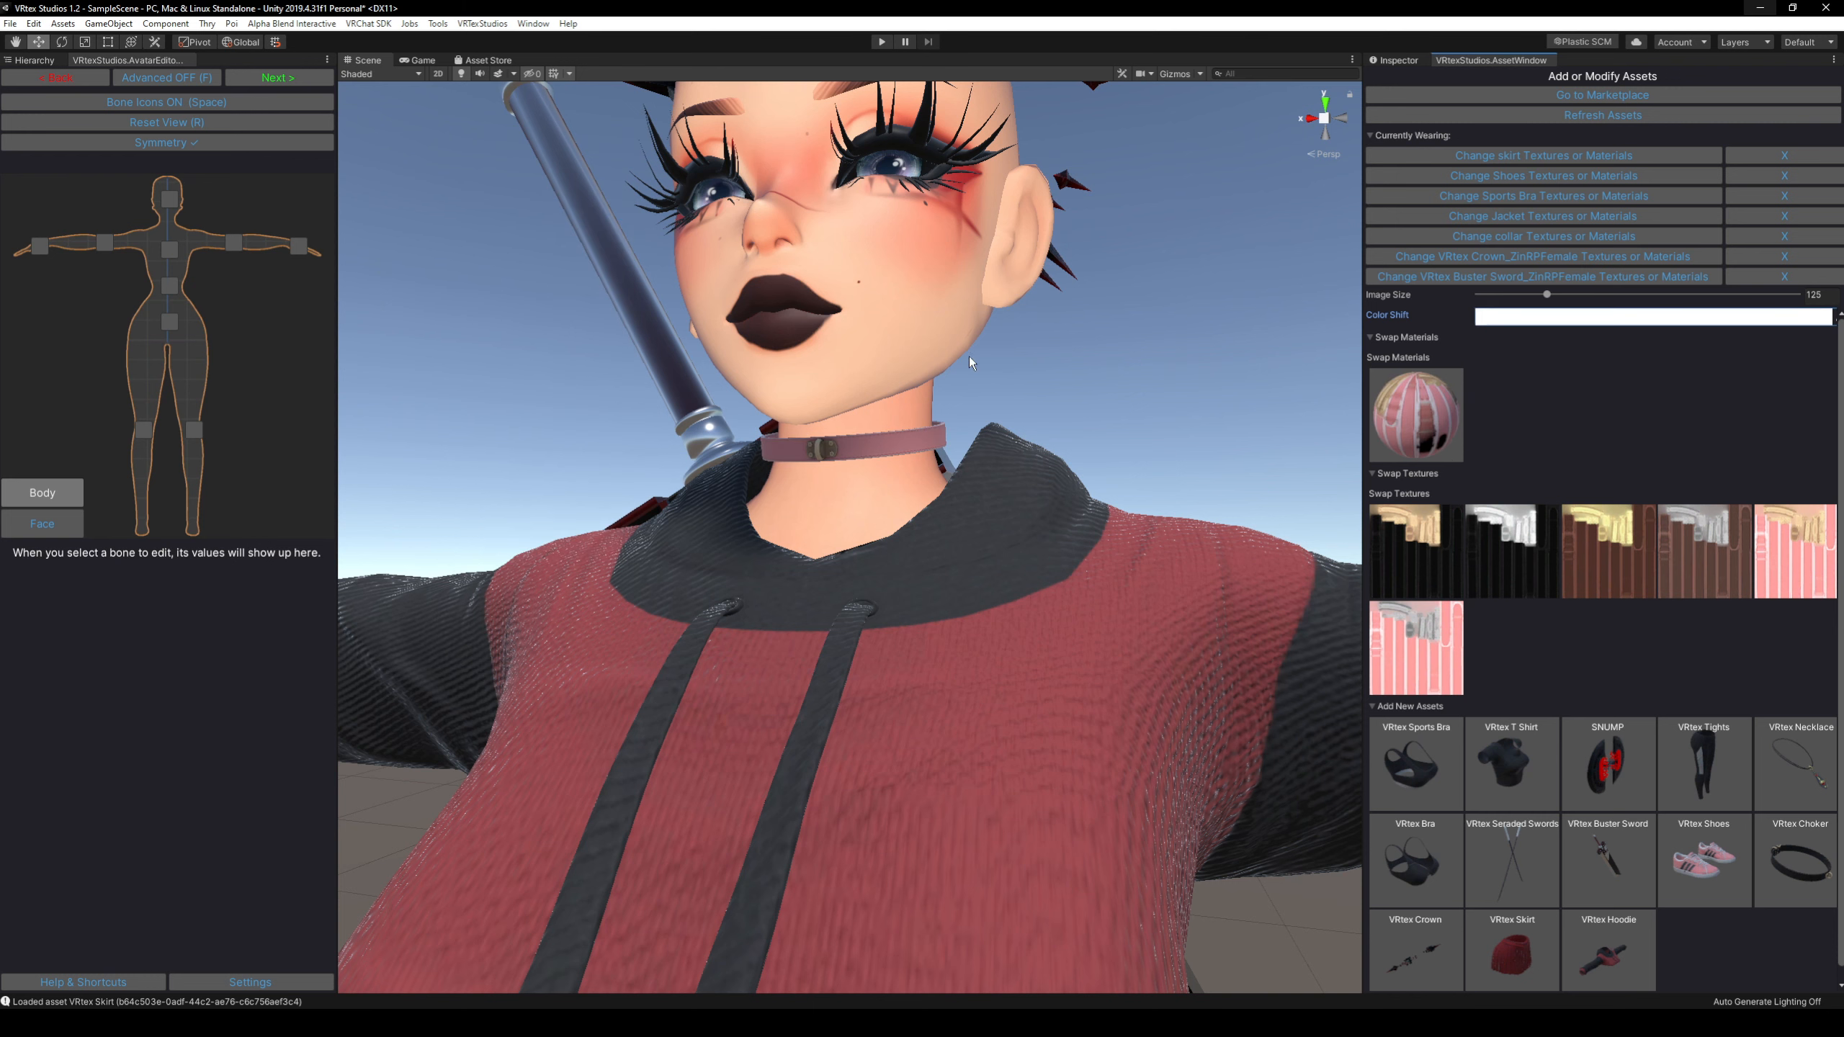
# Swap the crown's material to the gold and silver one and examine it on the avatar.
pyautogui.scroll(-3, 969, 356)
pyautogui.moveTo(969, 356); pyautogui.dragTo(1024, 505, button='right')
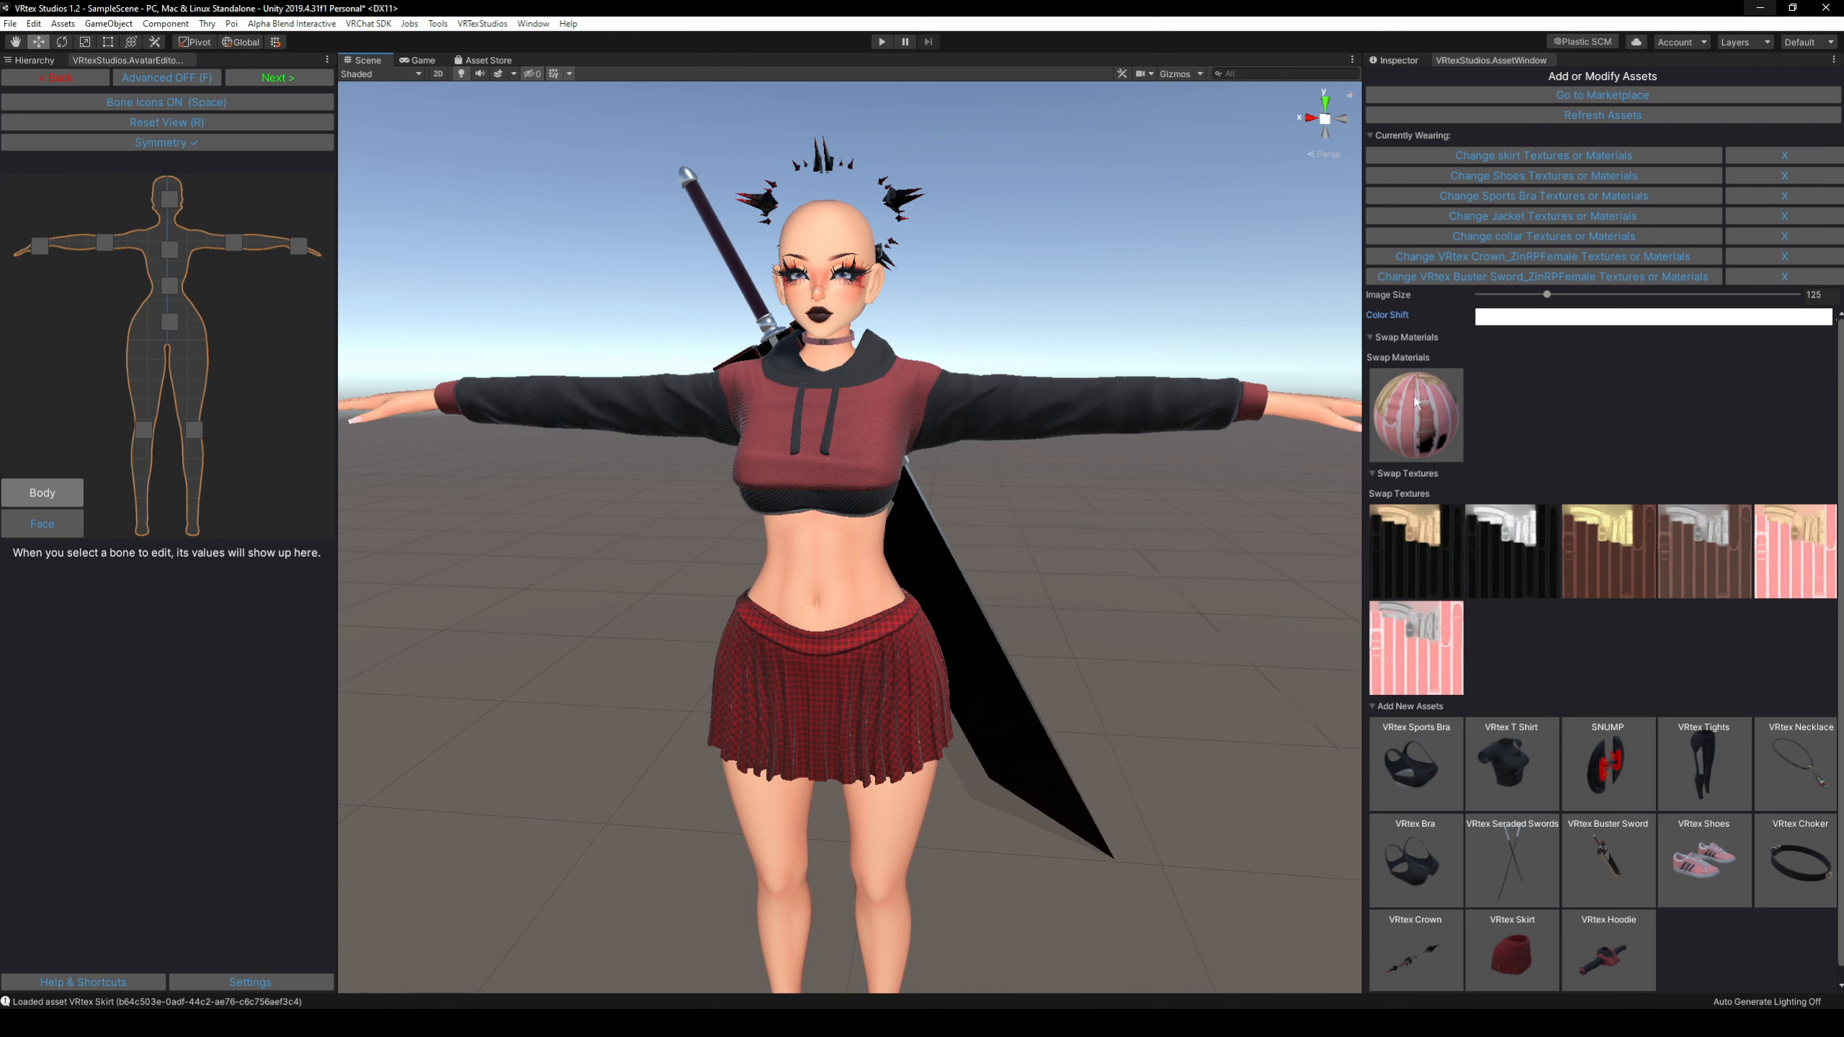
pyautogui.click(1478, 261)
pyautogui.moveTo(1092, 275)
pyautogui.mouseDown(button='right')
pyautogui.moveTo(1087, 248)
pyautogui.moveTo(1108, 248)
pyautogui.moveTo(1096, 302)
pyautogui.mouseUp(button='right')
pyautogui.press('w')
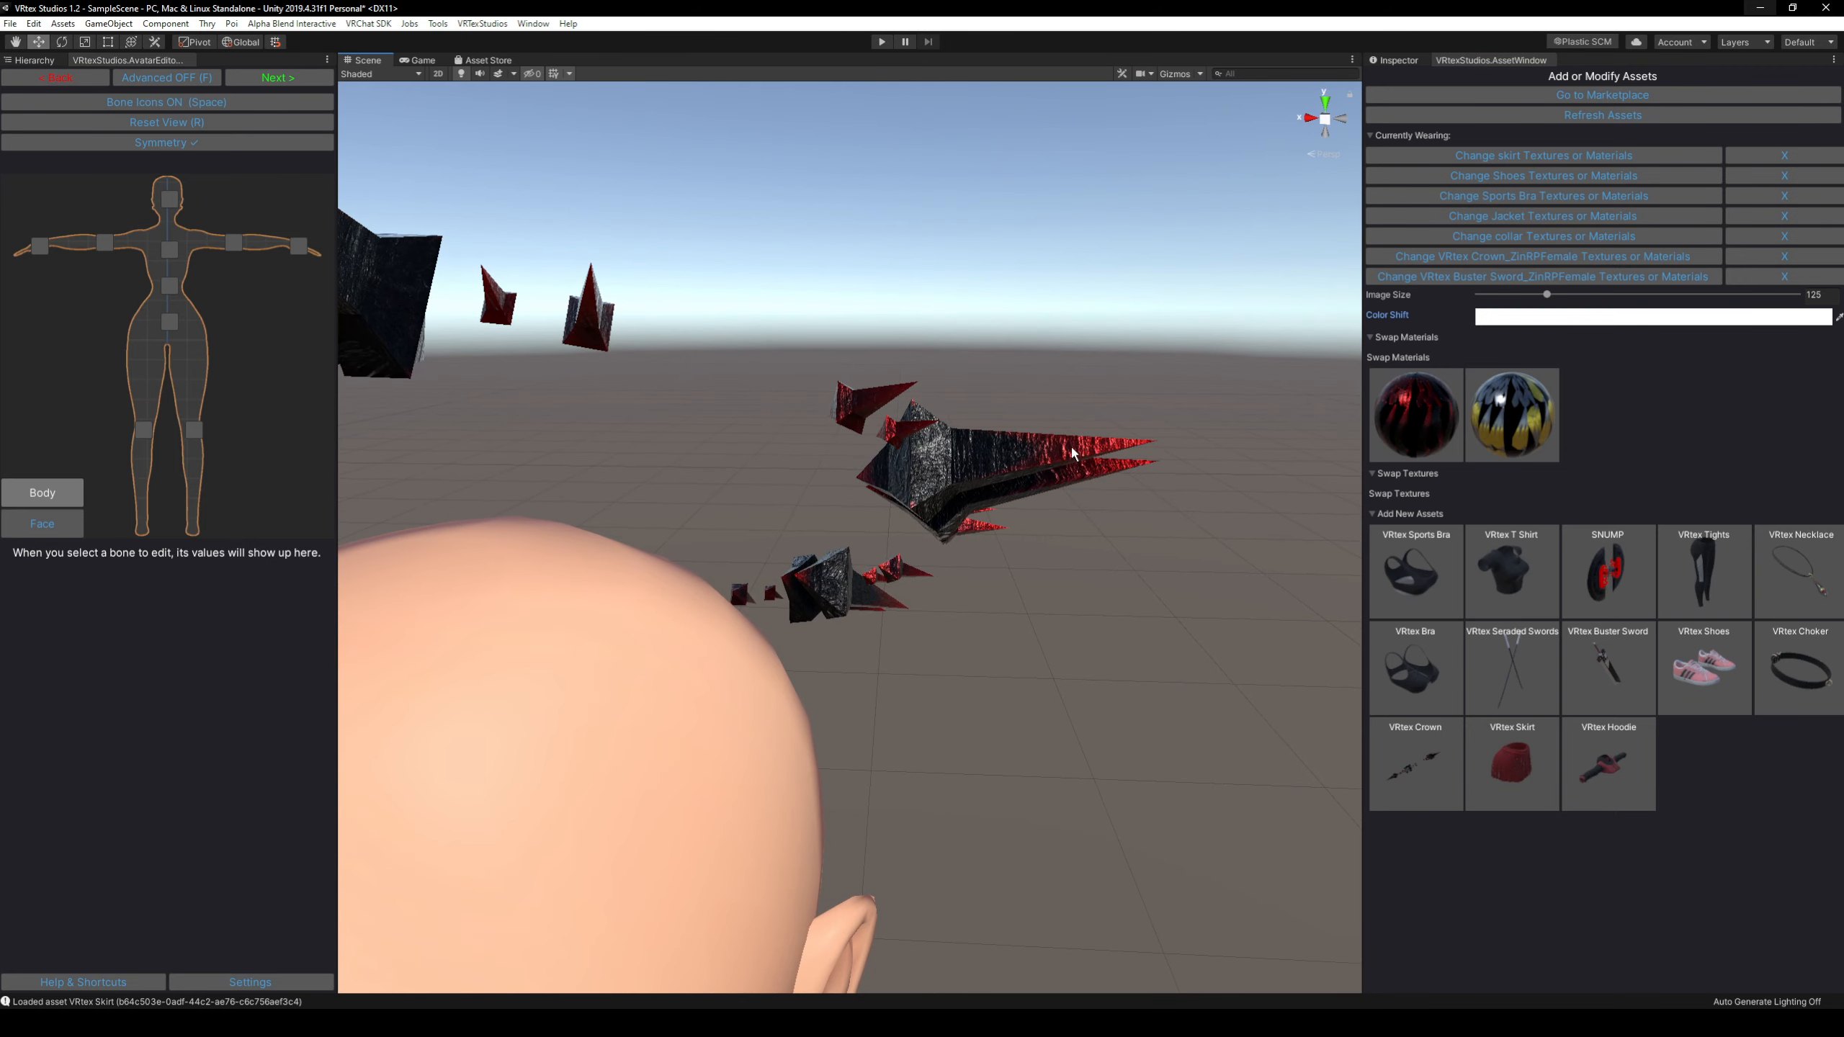
pyautogui.moveTo(1074, 452); pyautogui.dragTo(1020, 447, button='right')
pyautogui.click(1507, 422)
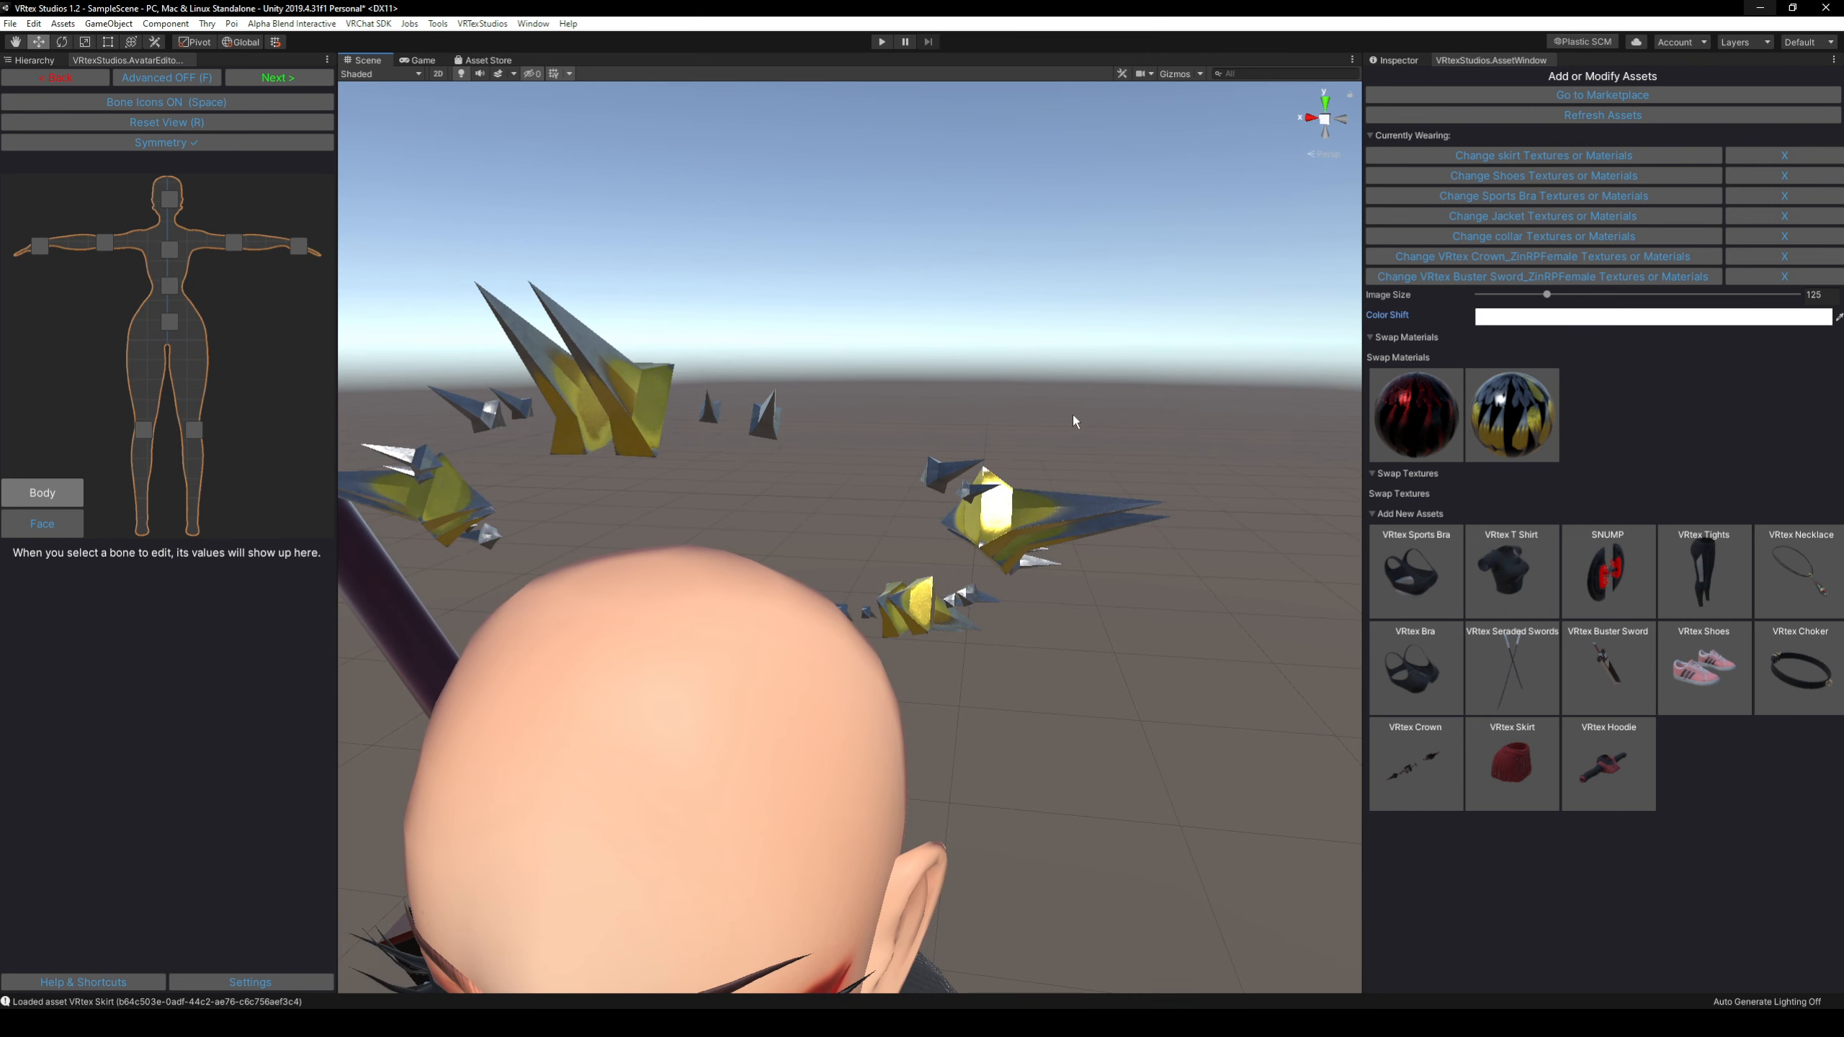
pyautogui.moveTo(1075, 417); pyautogui.dragTo(1078, 420, button='right')
pyautogui.press('s')
pyautogui.press('q')
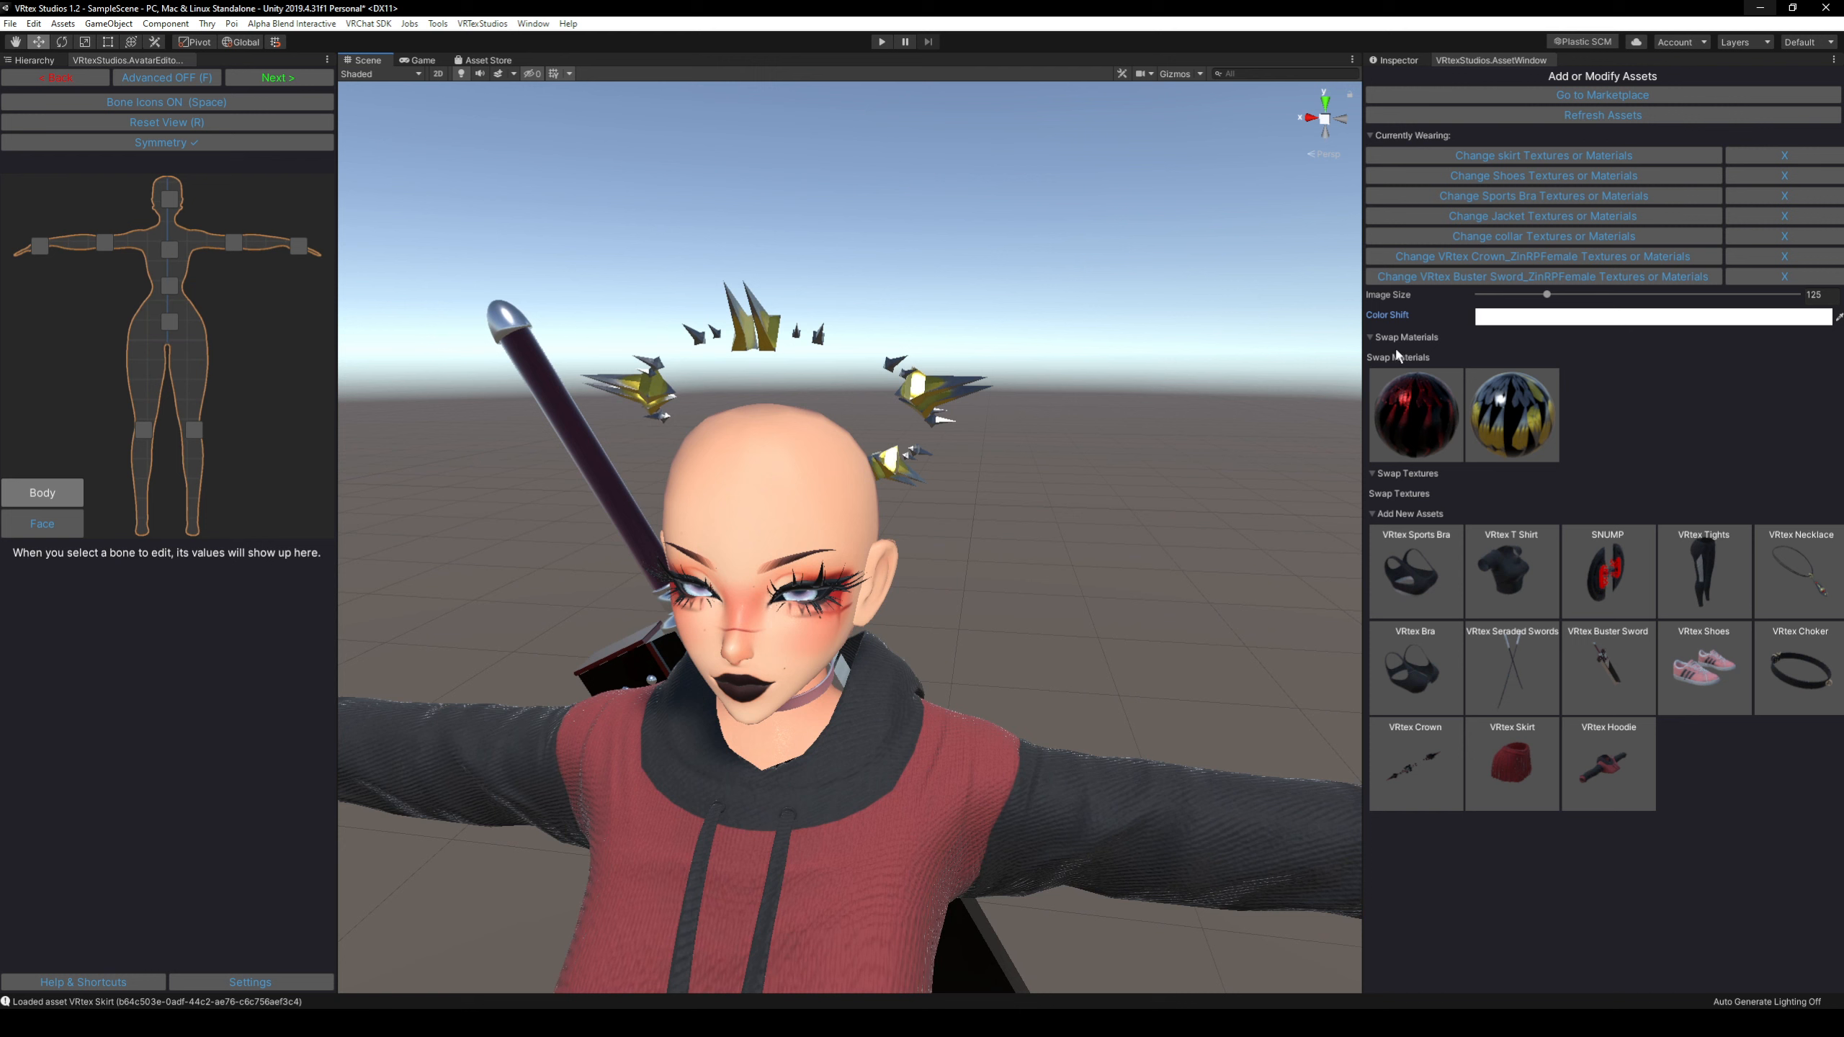
pyautogui.click(1500, 295)
pyautogui.moveTo(1516, 304); pyautogui.dragTo(1546, 297)
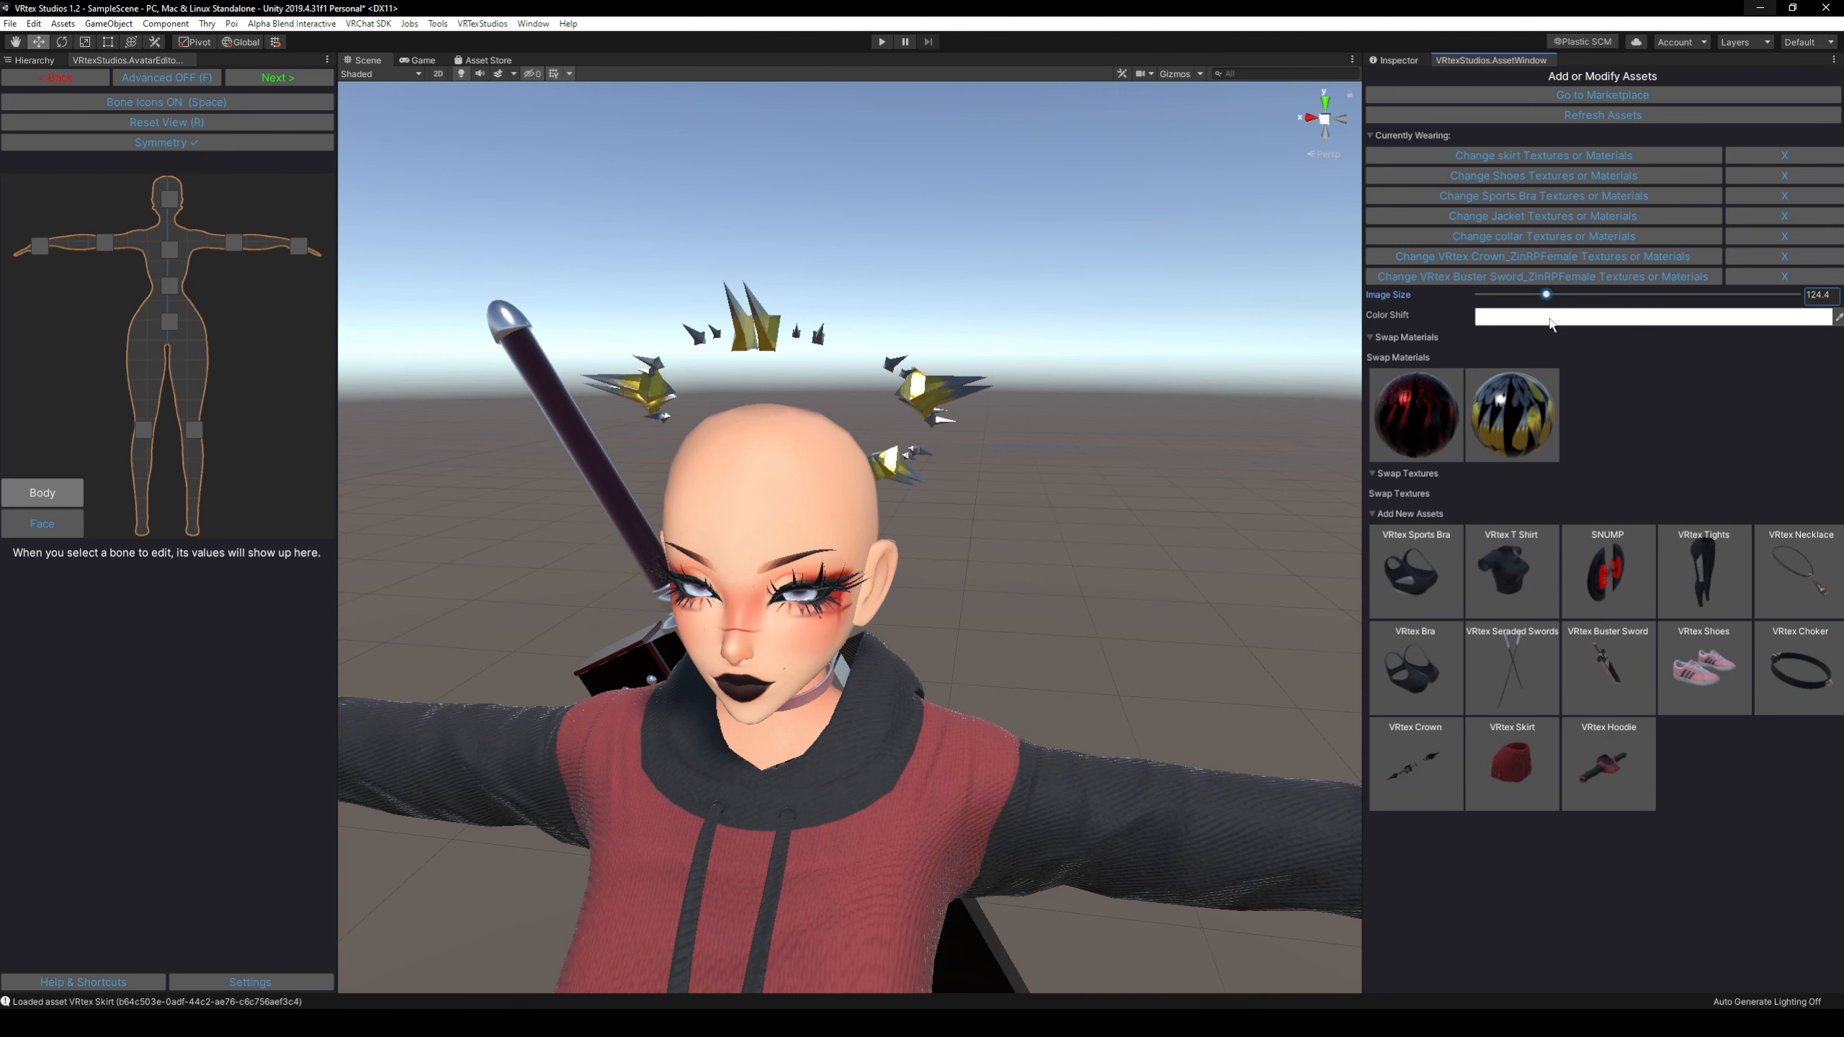
pyautogui.click(1554, 317)
pyautogui.moveTo(569, 319); pyautogui.dragTo(480, 281)
pyautogui.click(617, 208)
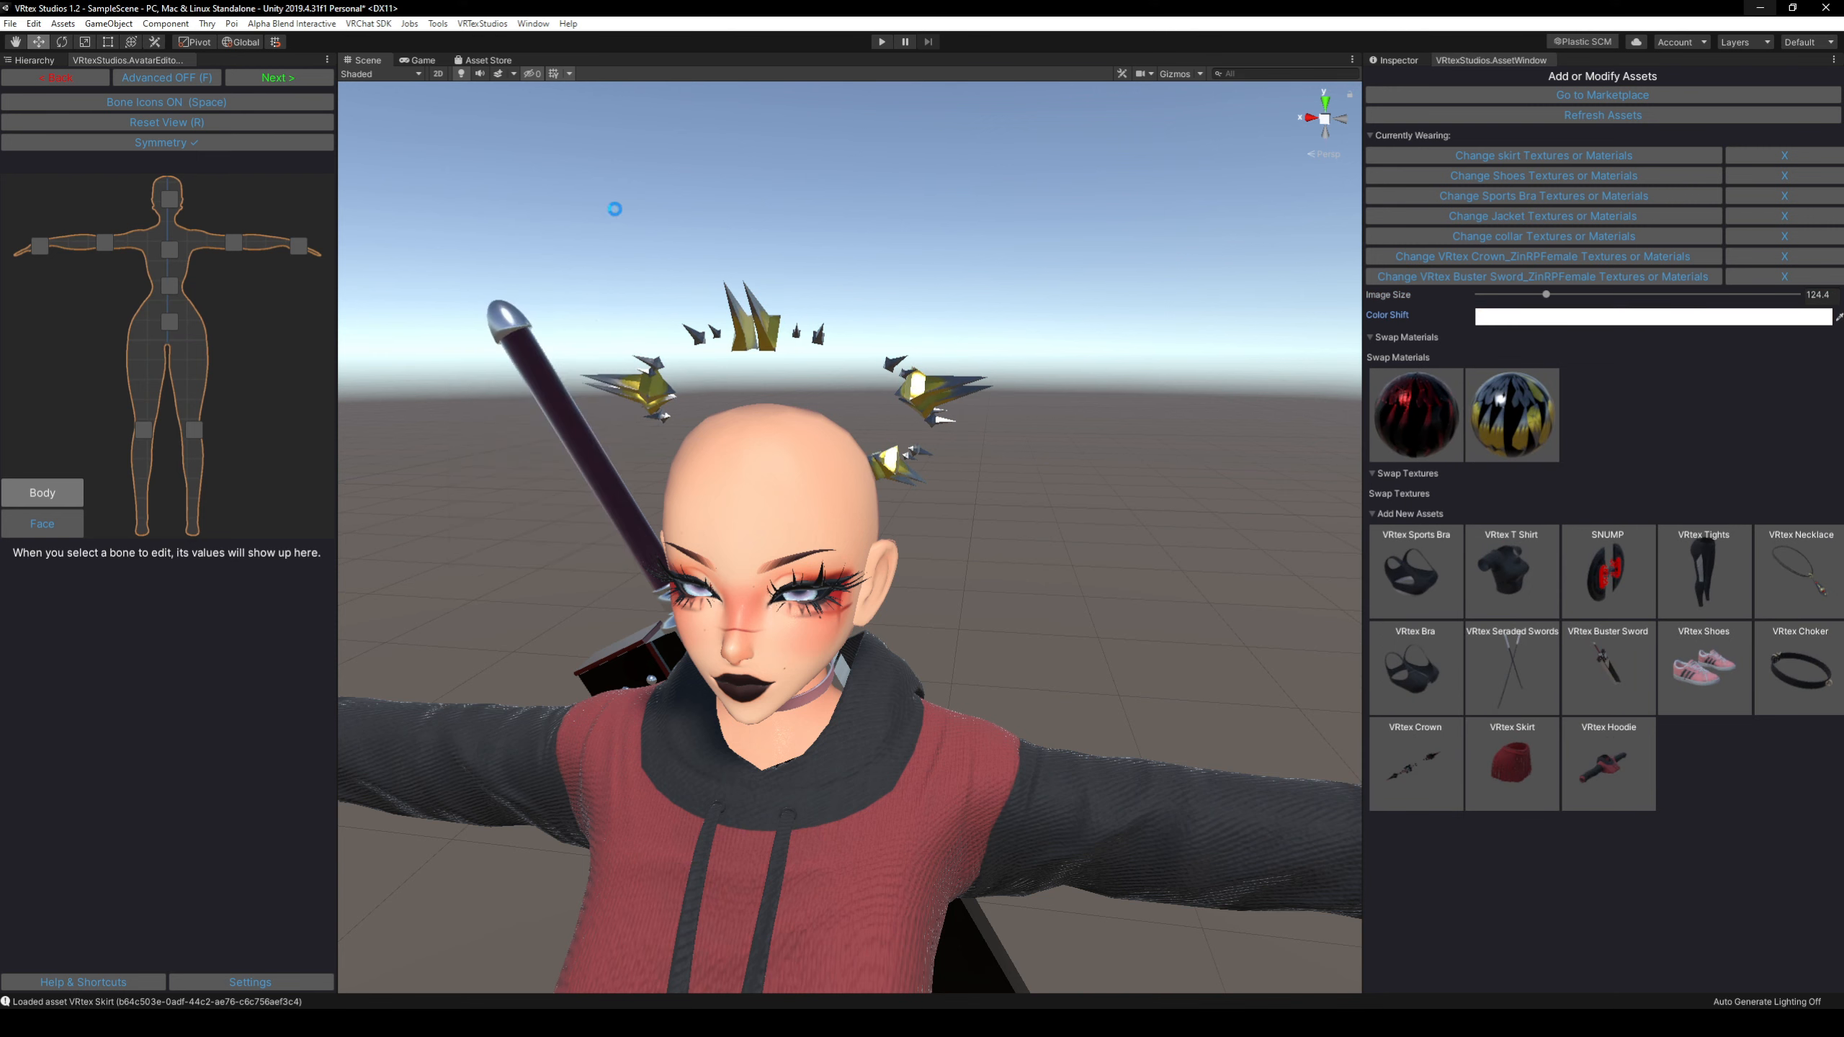
# Switch the crown back to its red and black material and bring the whole avatar into view.
pyautogui.moveTo(1175, 422)
pyautogui.mouseDown(button='right')
pyautogui.moveTo(1038, 422)
pyautogui.moveTo(1155, 424)
pyautogui.moveTo(1177, 387)
pyautogui.mouseUp(button='right')
pyautogui.click(1452, 429)
pyautogui.press('s')
pyautogui.press('q')
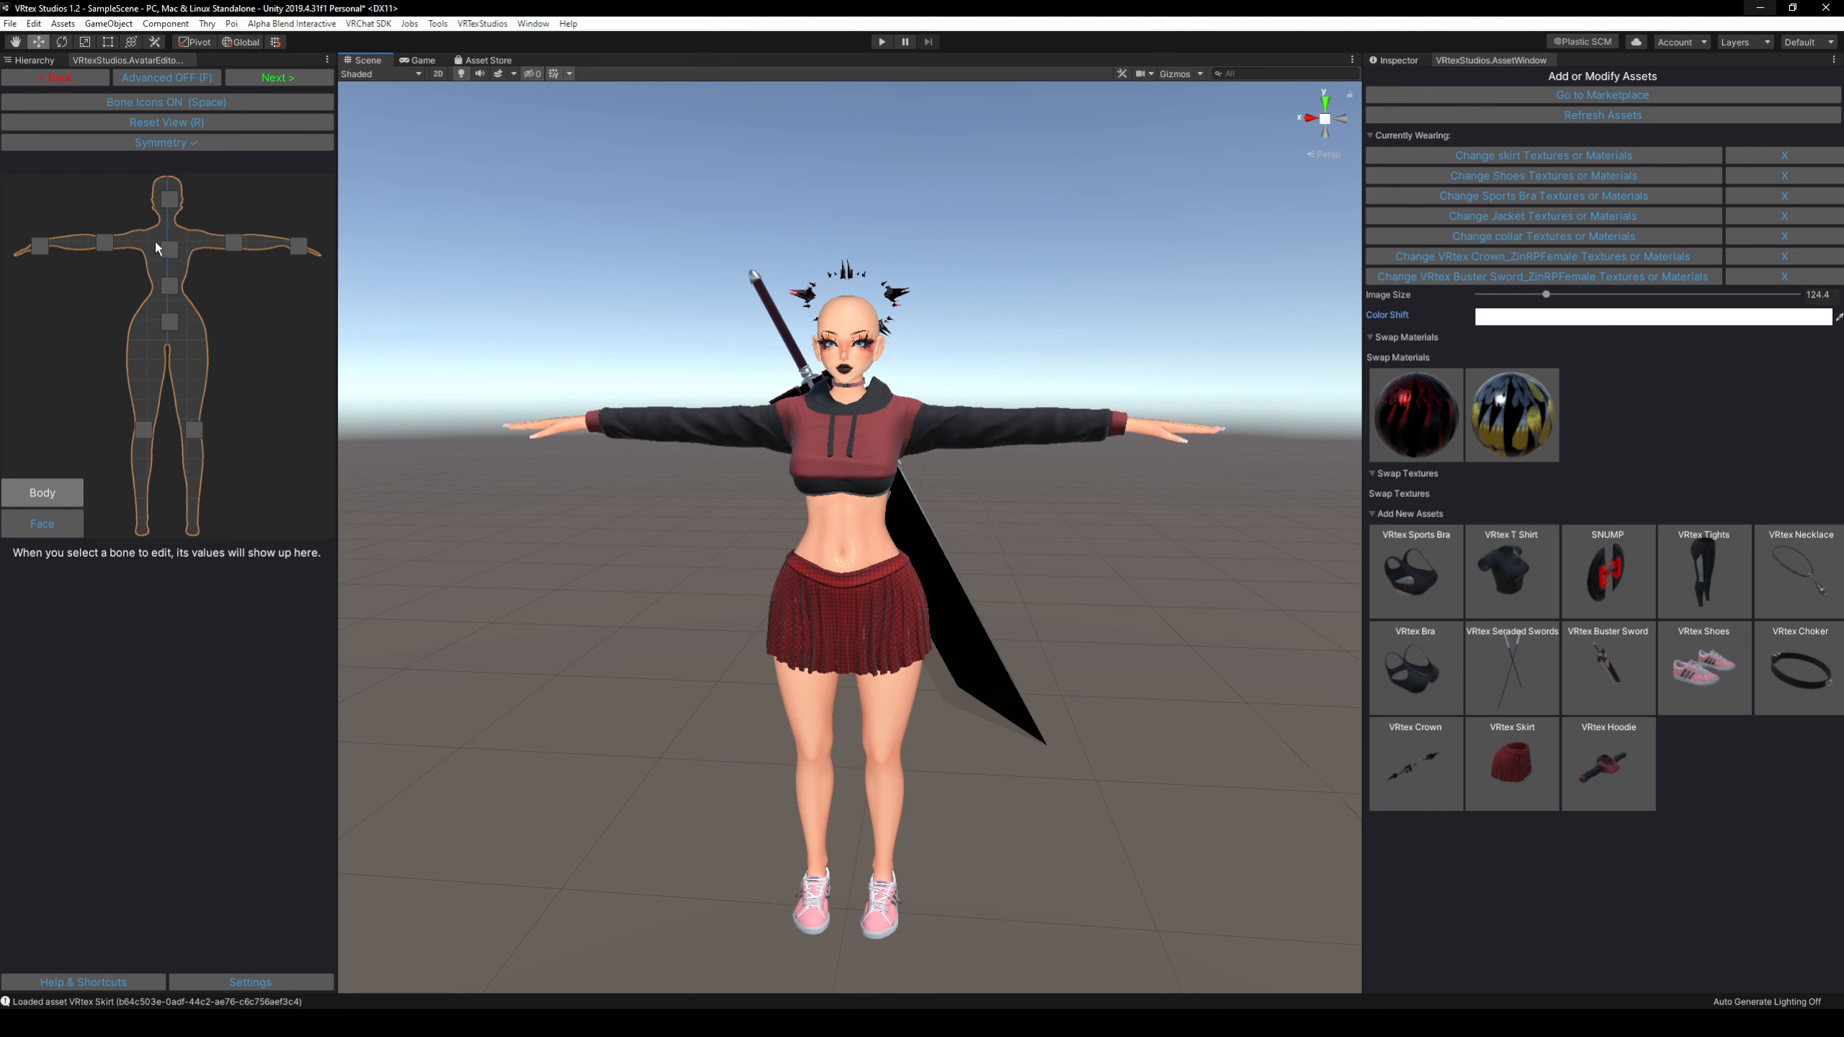
# Move the front love handle bones outward symmetrically by about 0.032 on the X axis.
pyautogui.click(173, 284)
pyautogui.click(887, 529)
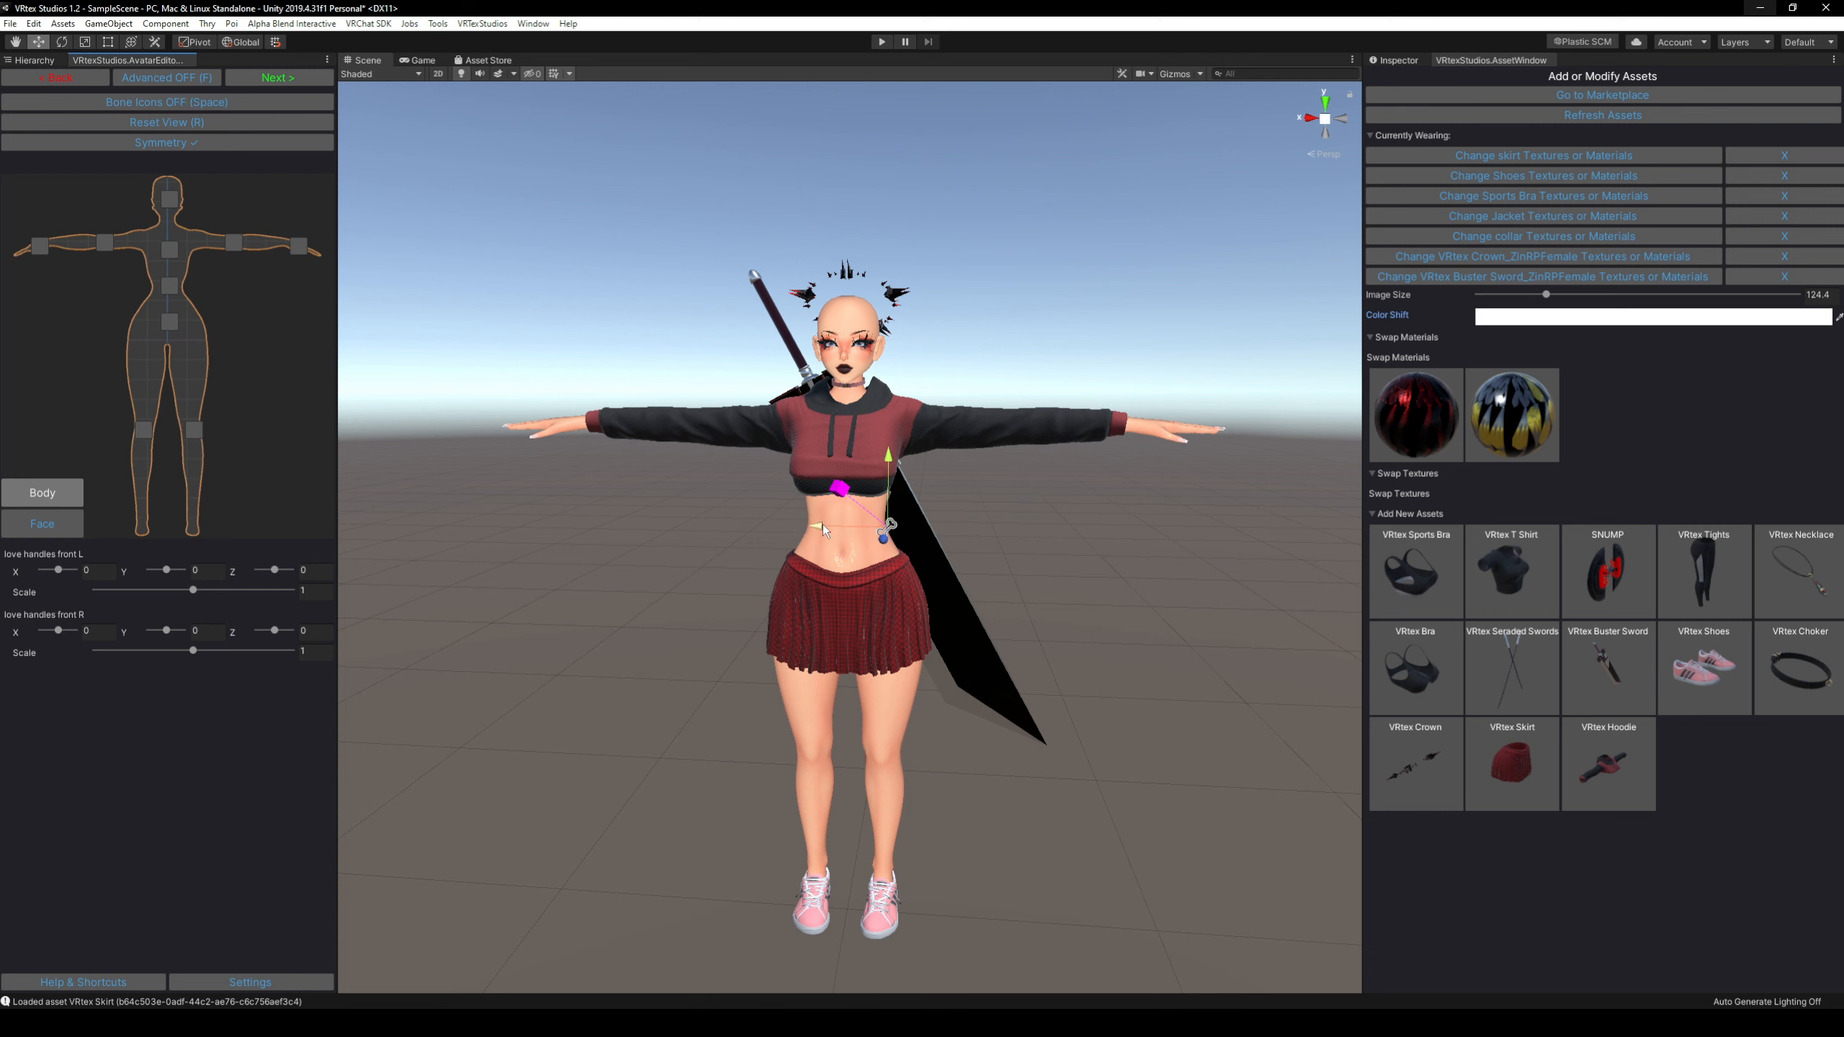
pyautogui.click(822, 524)
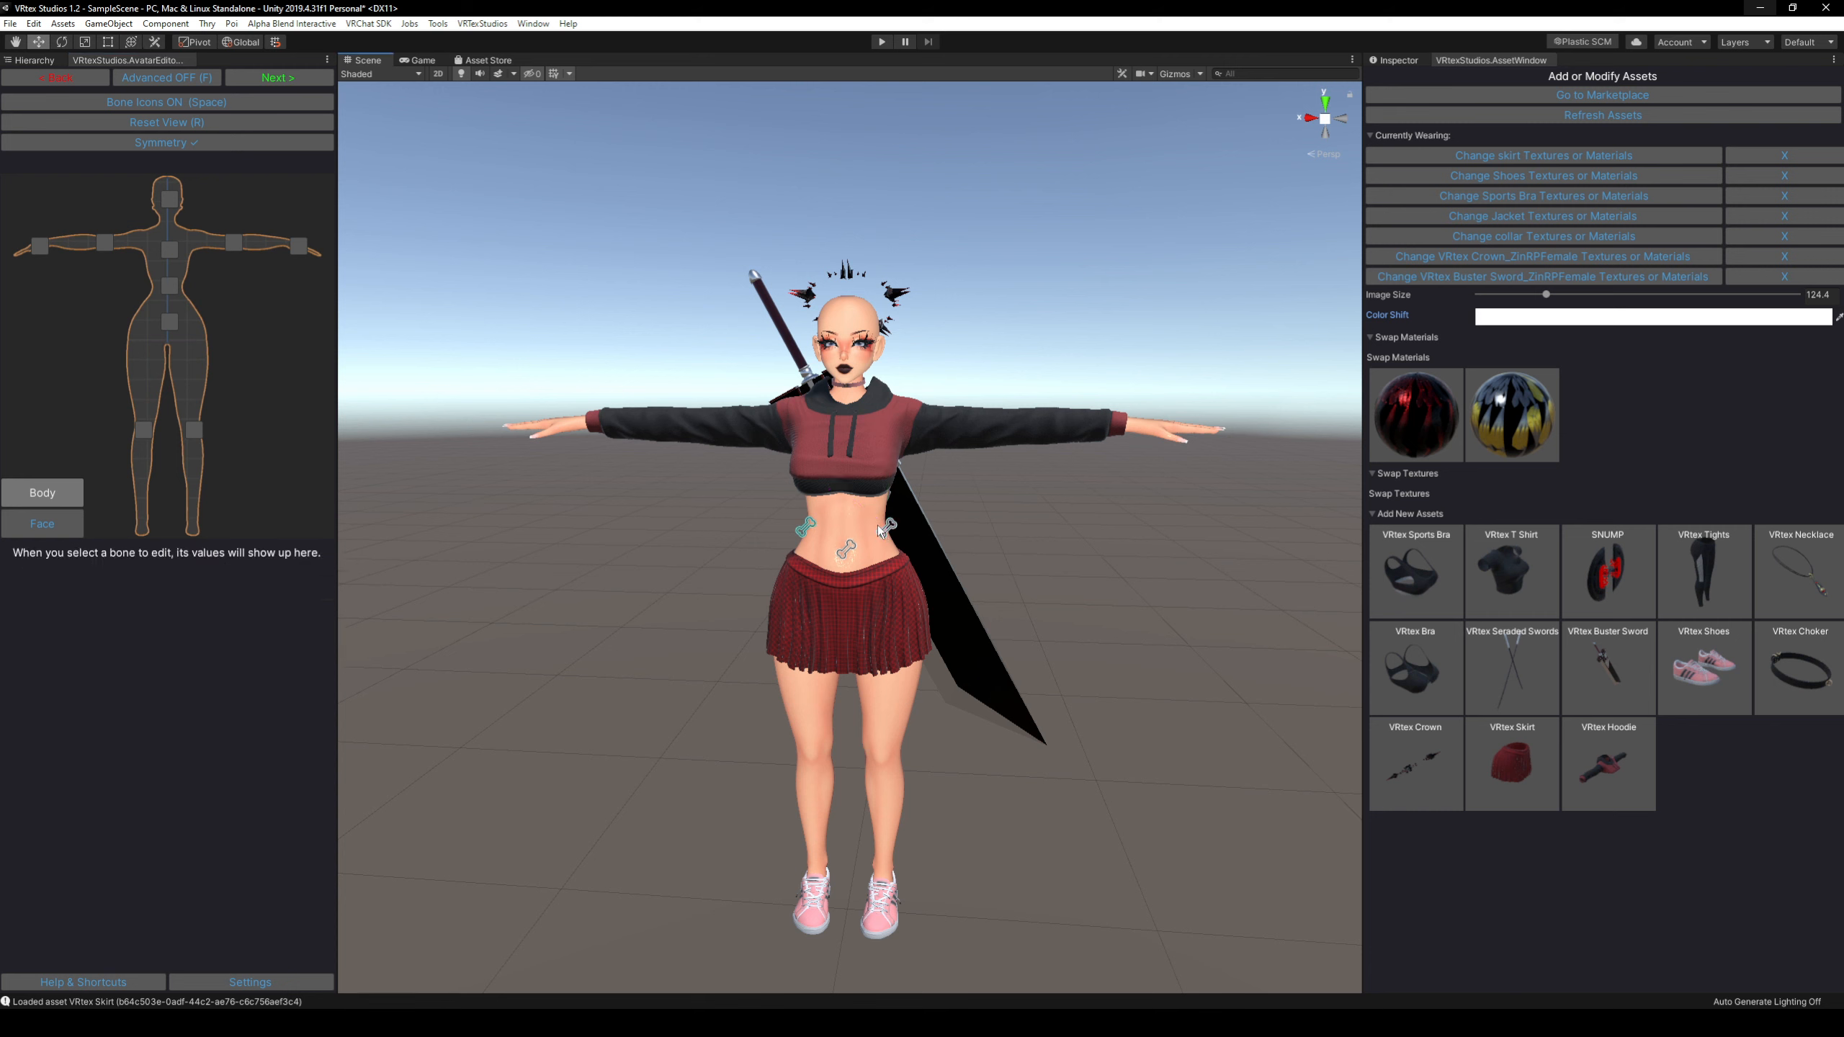
pyautogui.click(878, 524)
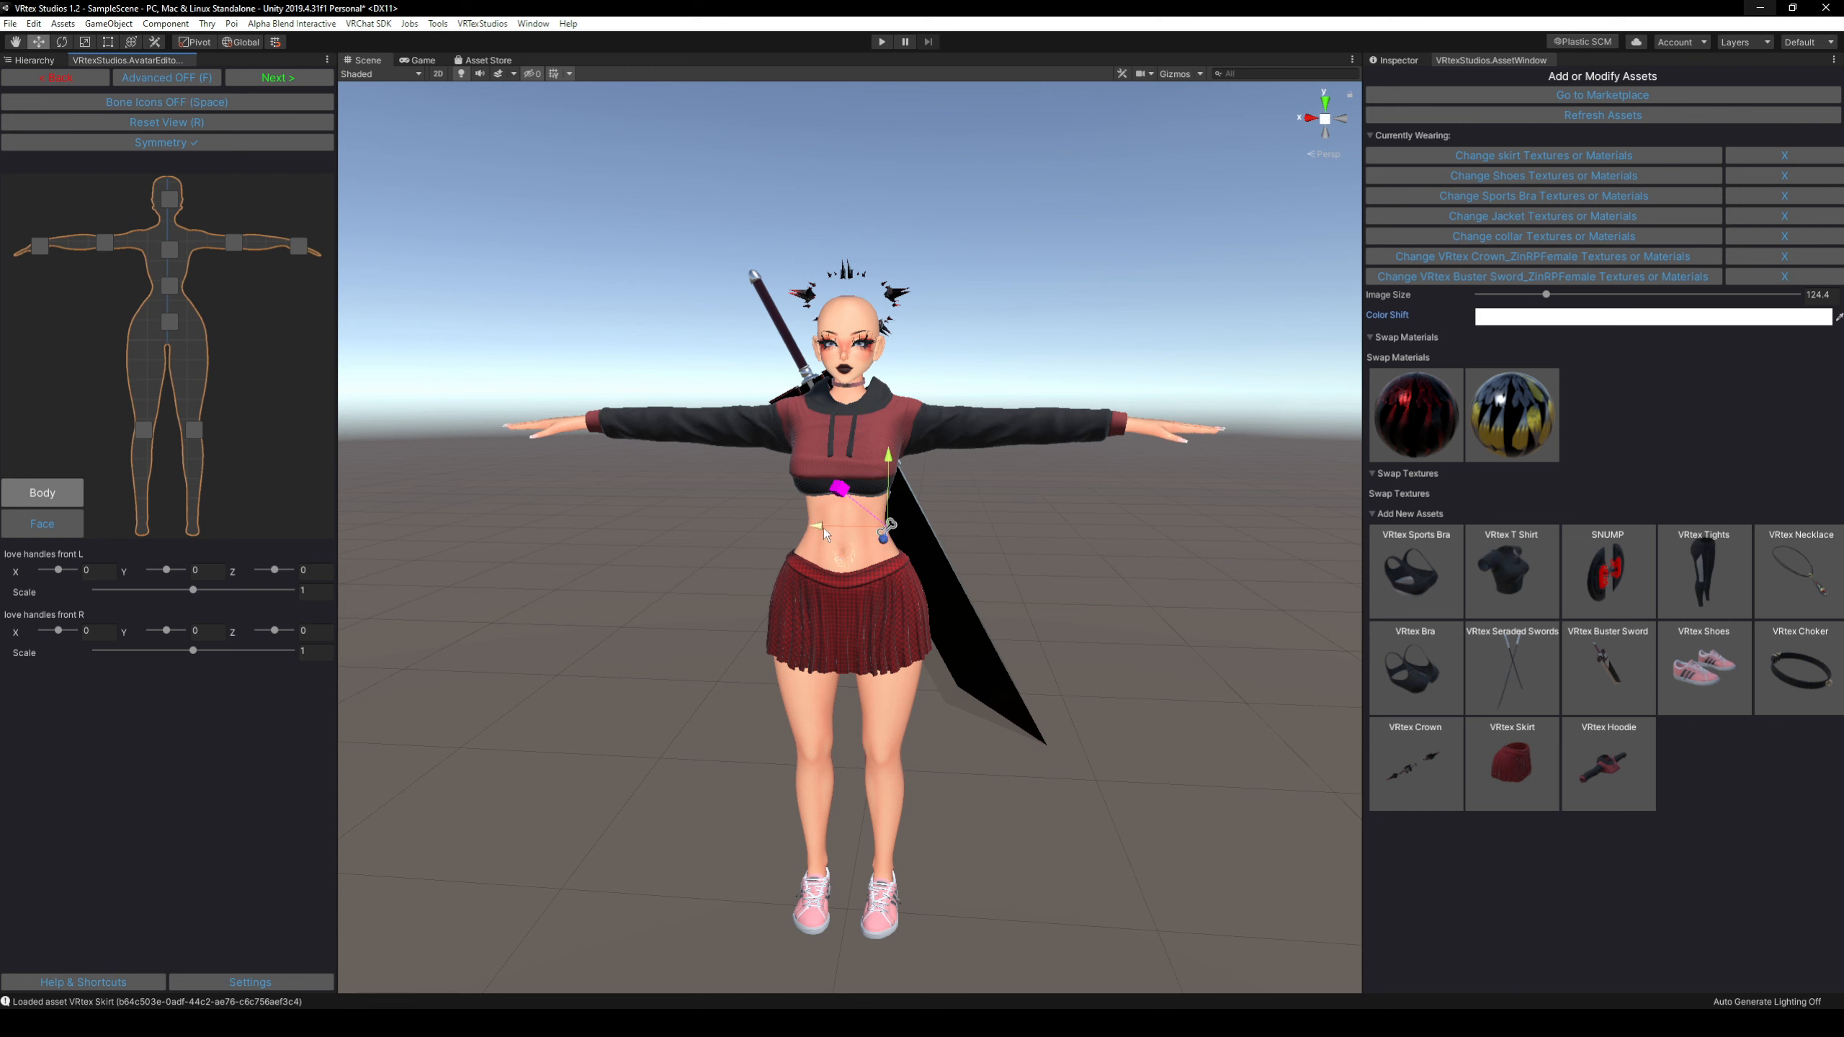
pyautogui.moveTo(818, 527)
pyautogui.mouseDown()
pyautogui.moveTo(865, 529)
pyautogui.moveTo(831, 531)
pyautogui.mouseUp()
pyautogui.moveTo(899, 467)
pyautogui.mouseDown()
pyautogui.moveTo(901, 412)
pyautogui.moveTo(903, 503)
pyautogui.moveTo(904, 467)
pyautogui.mouseUp()
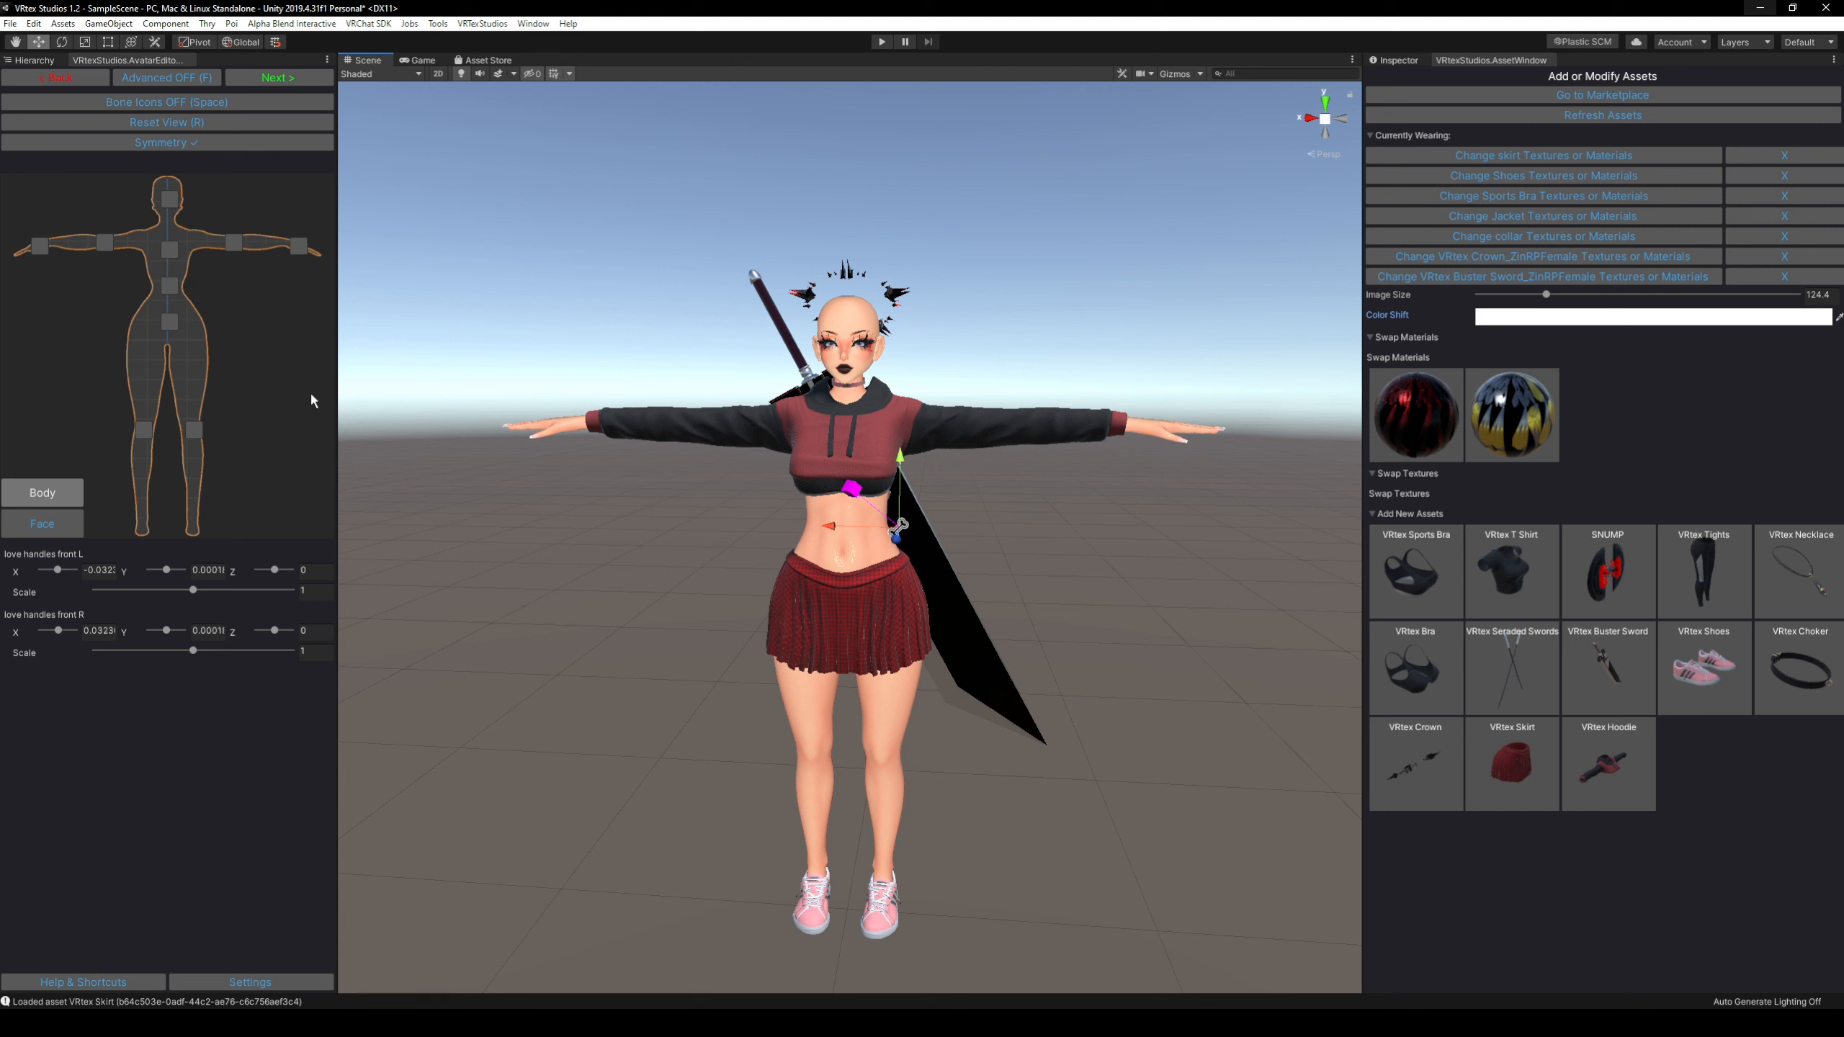
# Scale both upper leg bones up symmetrically to about 1.04.
pyautogui.press('space')
pyautogui.click(886, 612)
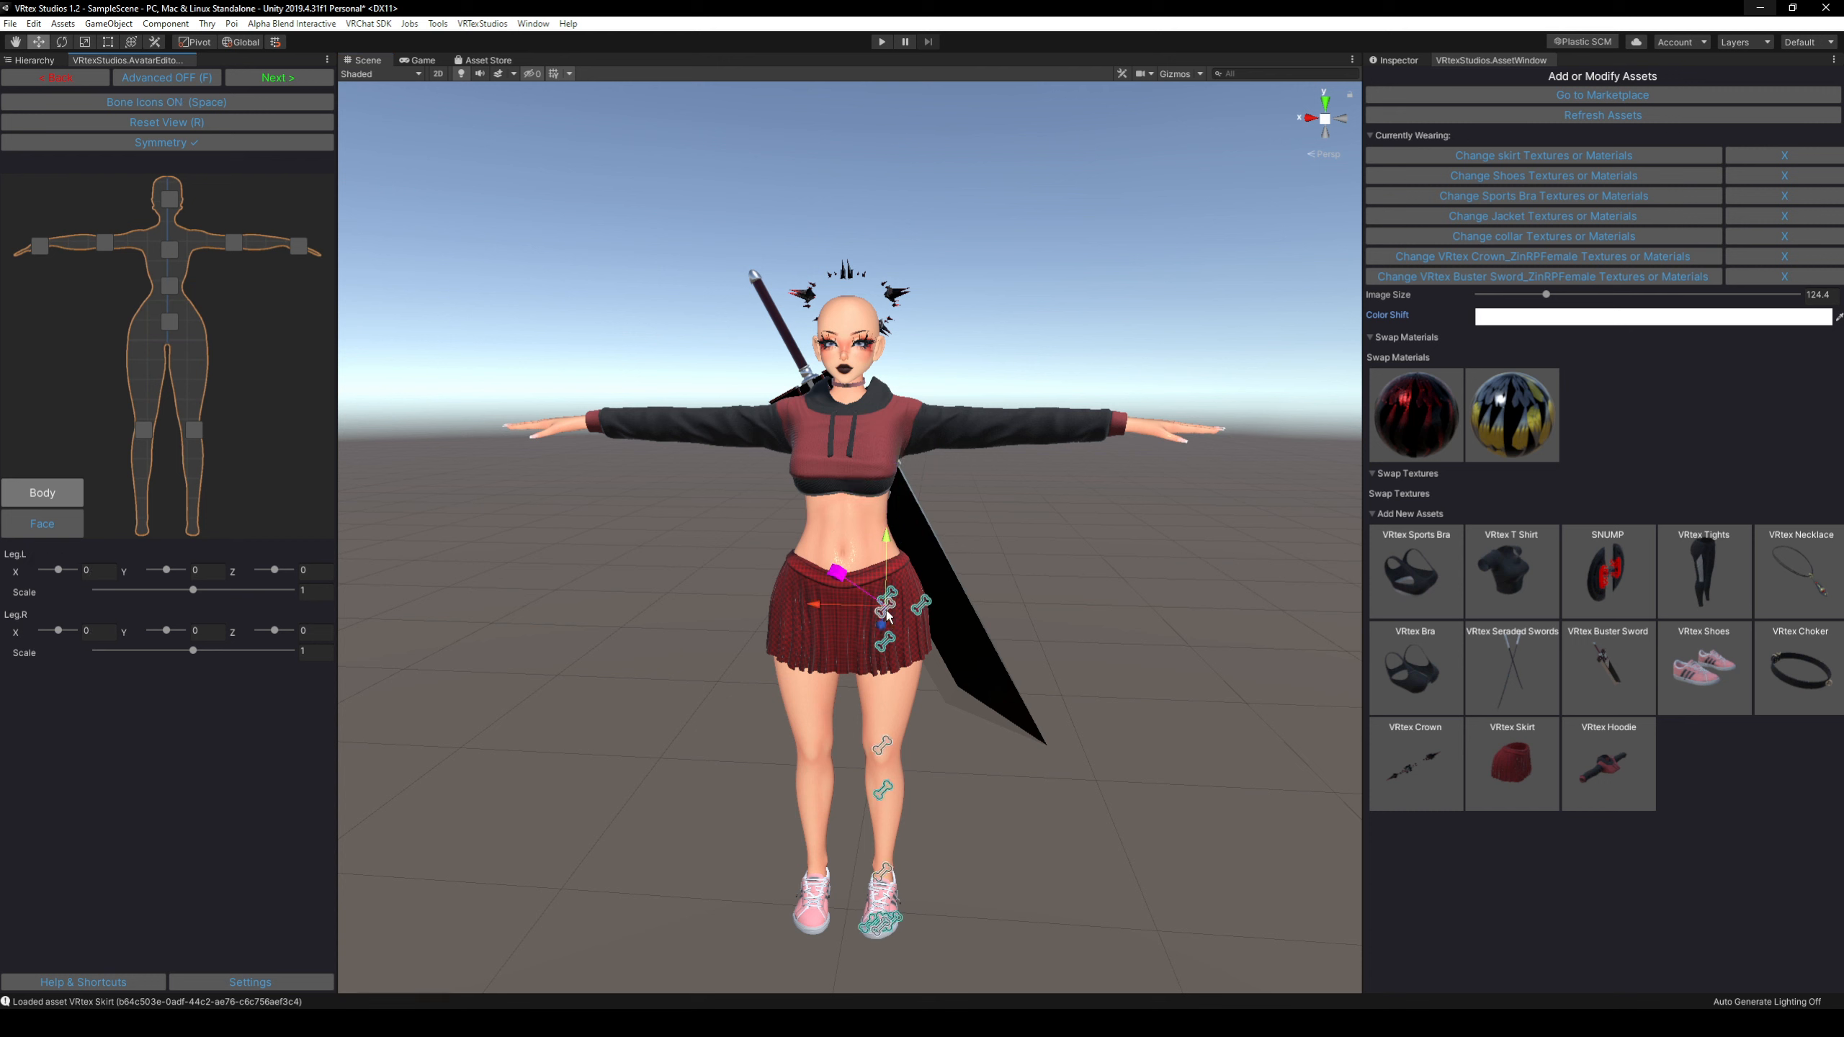
pyautogui.press('space')
pyautogui.moveTo(839, 571)
pyautogui.mouseDown()
pyautogui.moveTo(792, 547)
pyautogui.moveTo(814, 560)
pyautogui.mouseUp()
pyautogui.press('space')
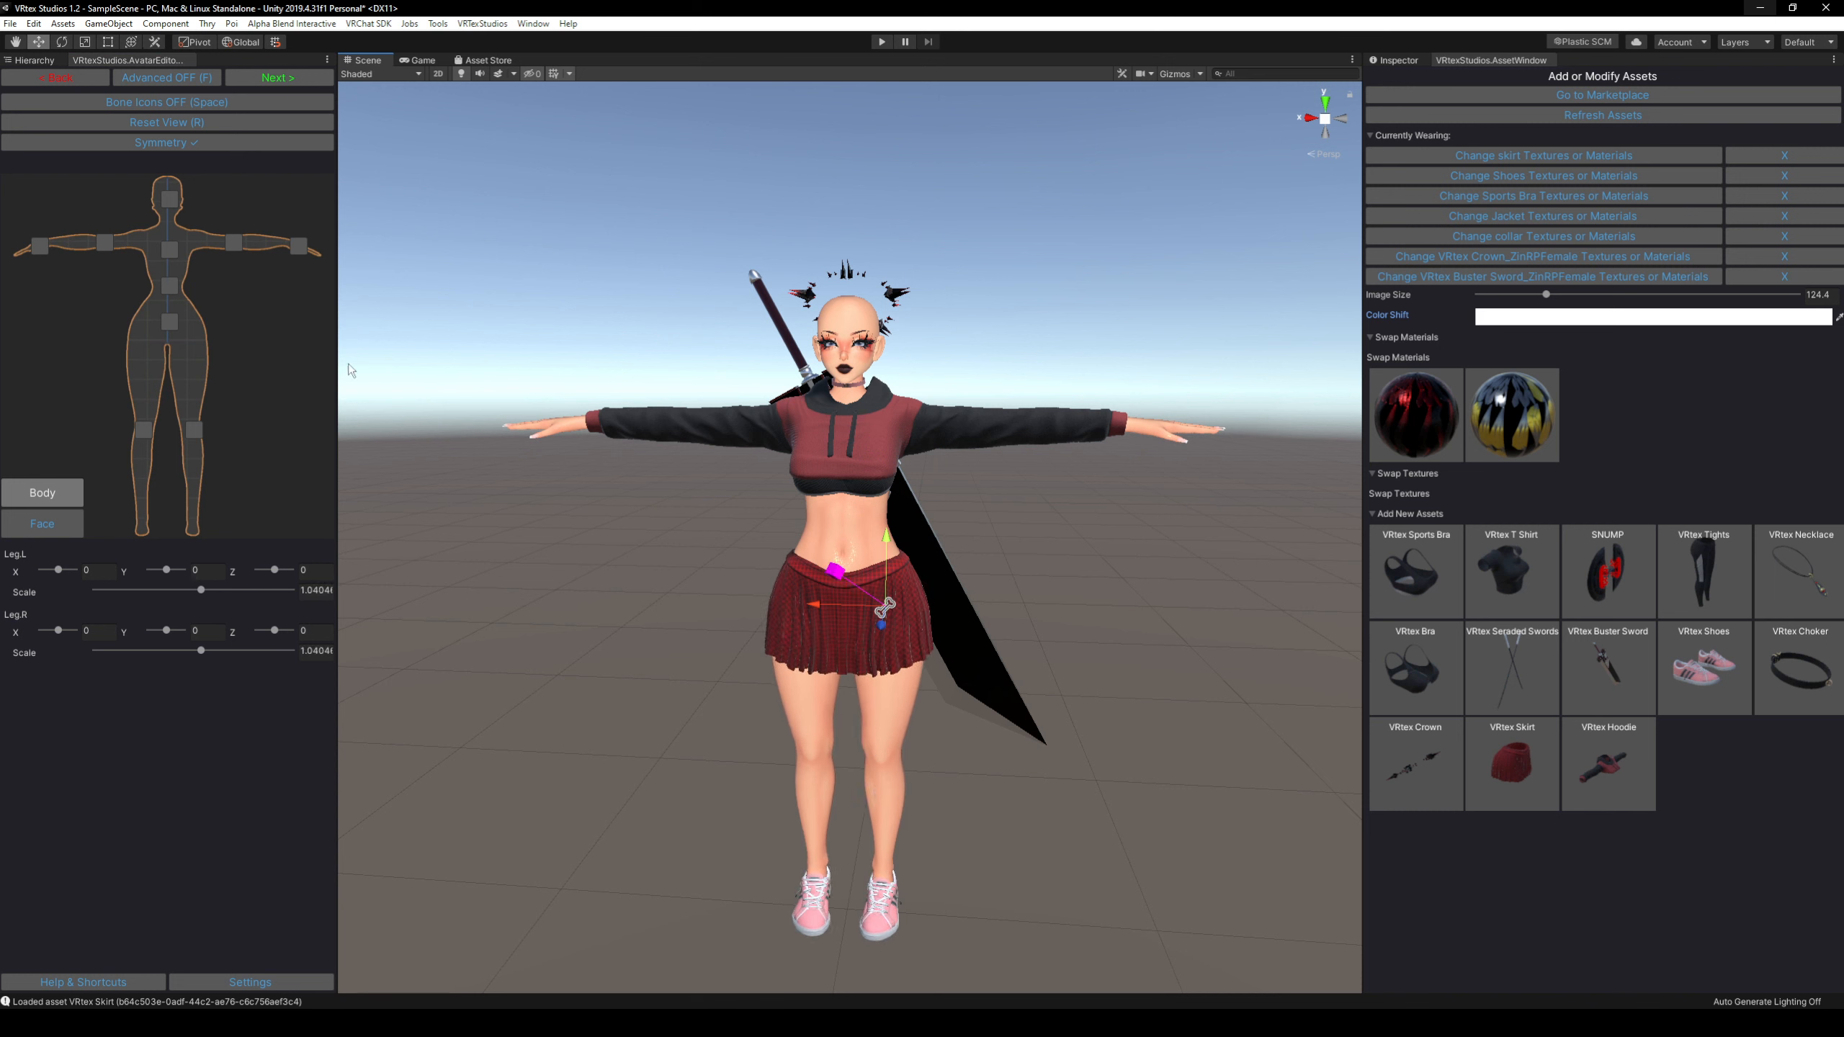
# Try enlarging both elbow twist bones and undo the scaling.
pyautogui.click(1001, 420)
pyautogui.click(1004, 421)
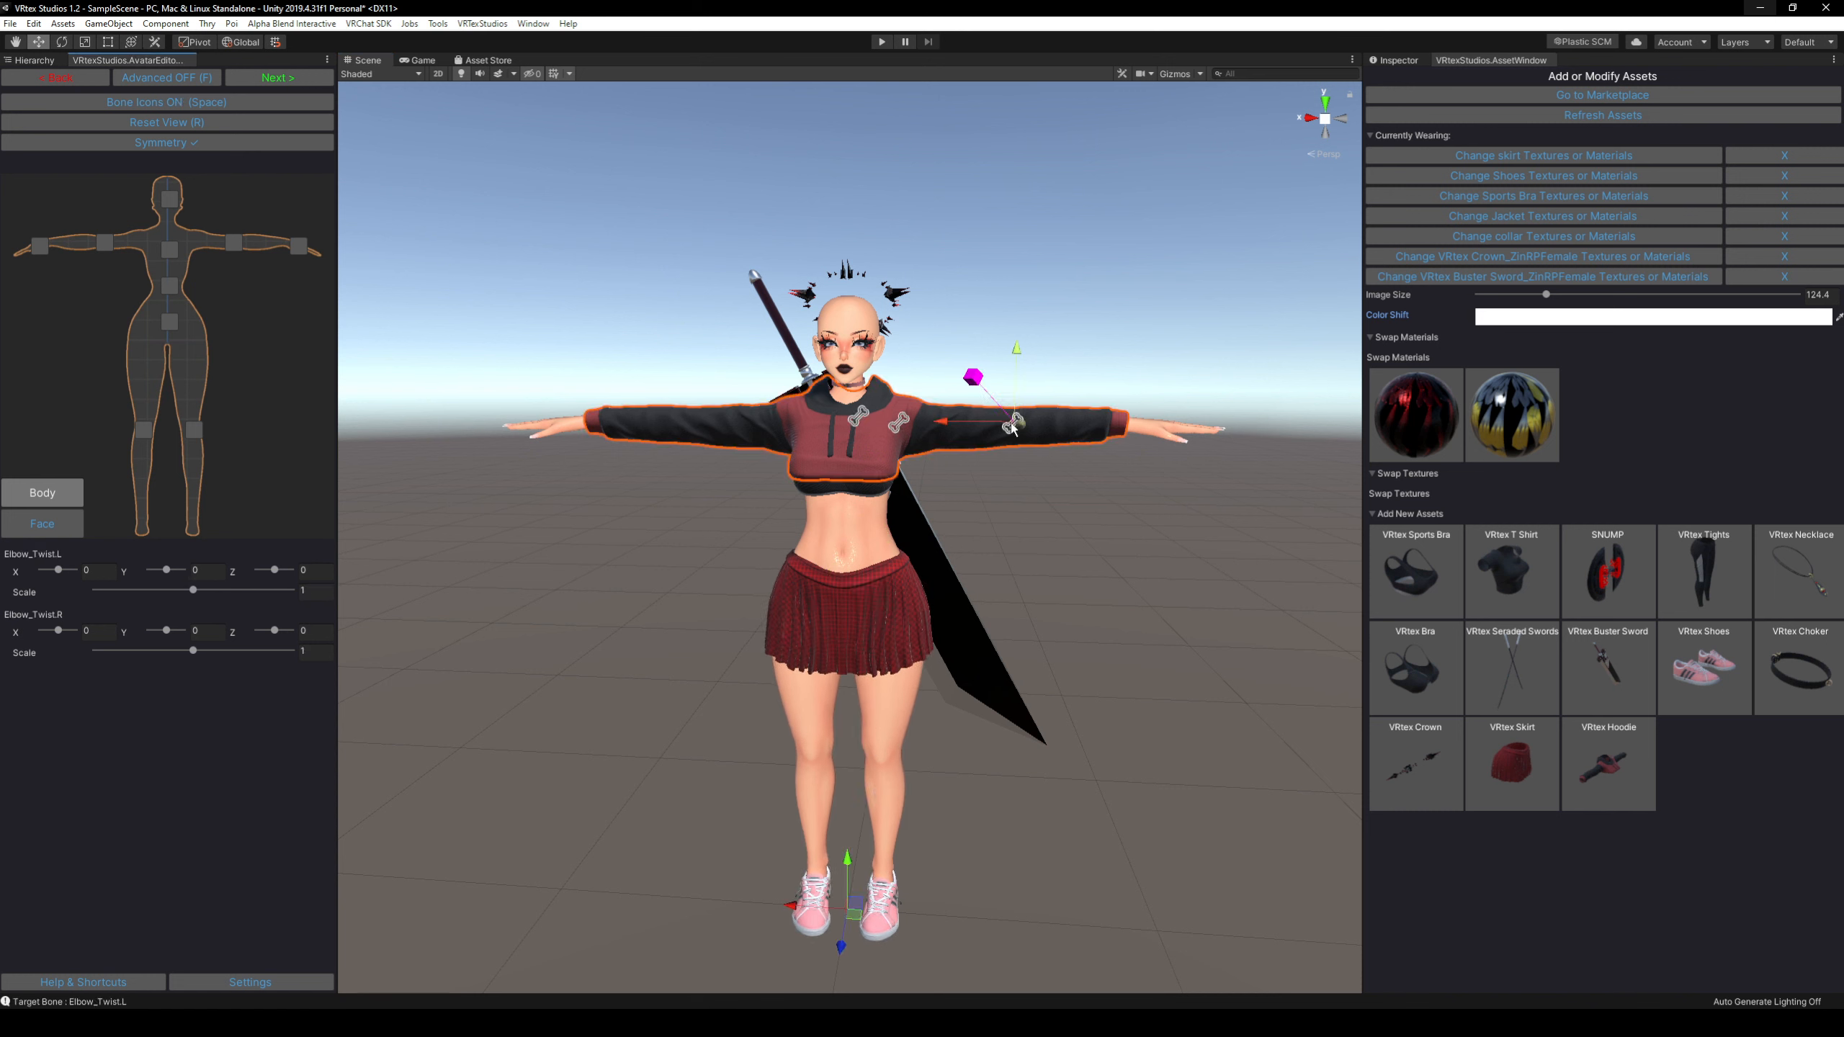
pyautogui.press('space')
pyautogui.moveTo(1018, 340); pyautogui.dragTo(911, 349)
pyautogui.hotkey('ctrl', 'z')
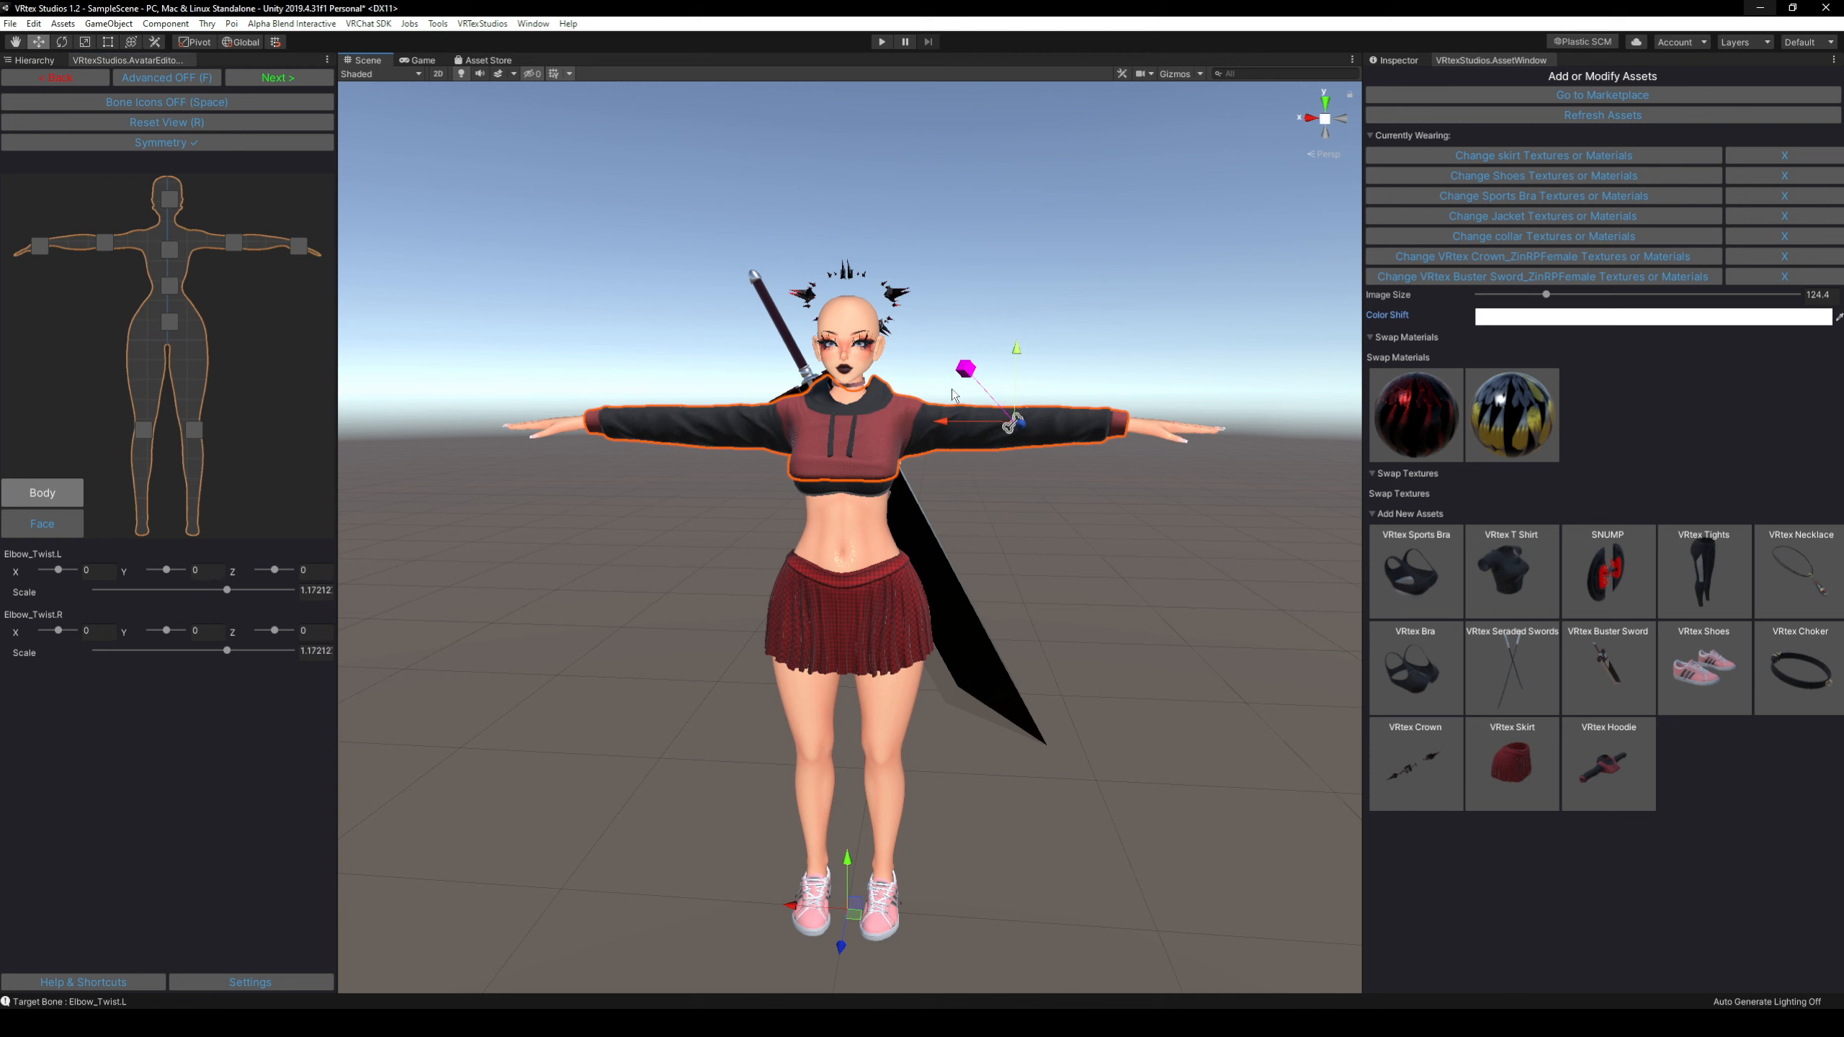
pyautogui.hotkey('ctrl', 'z')
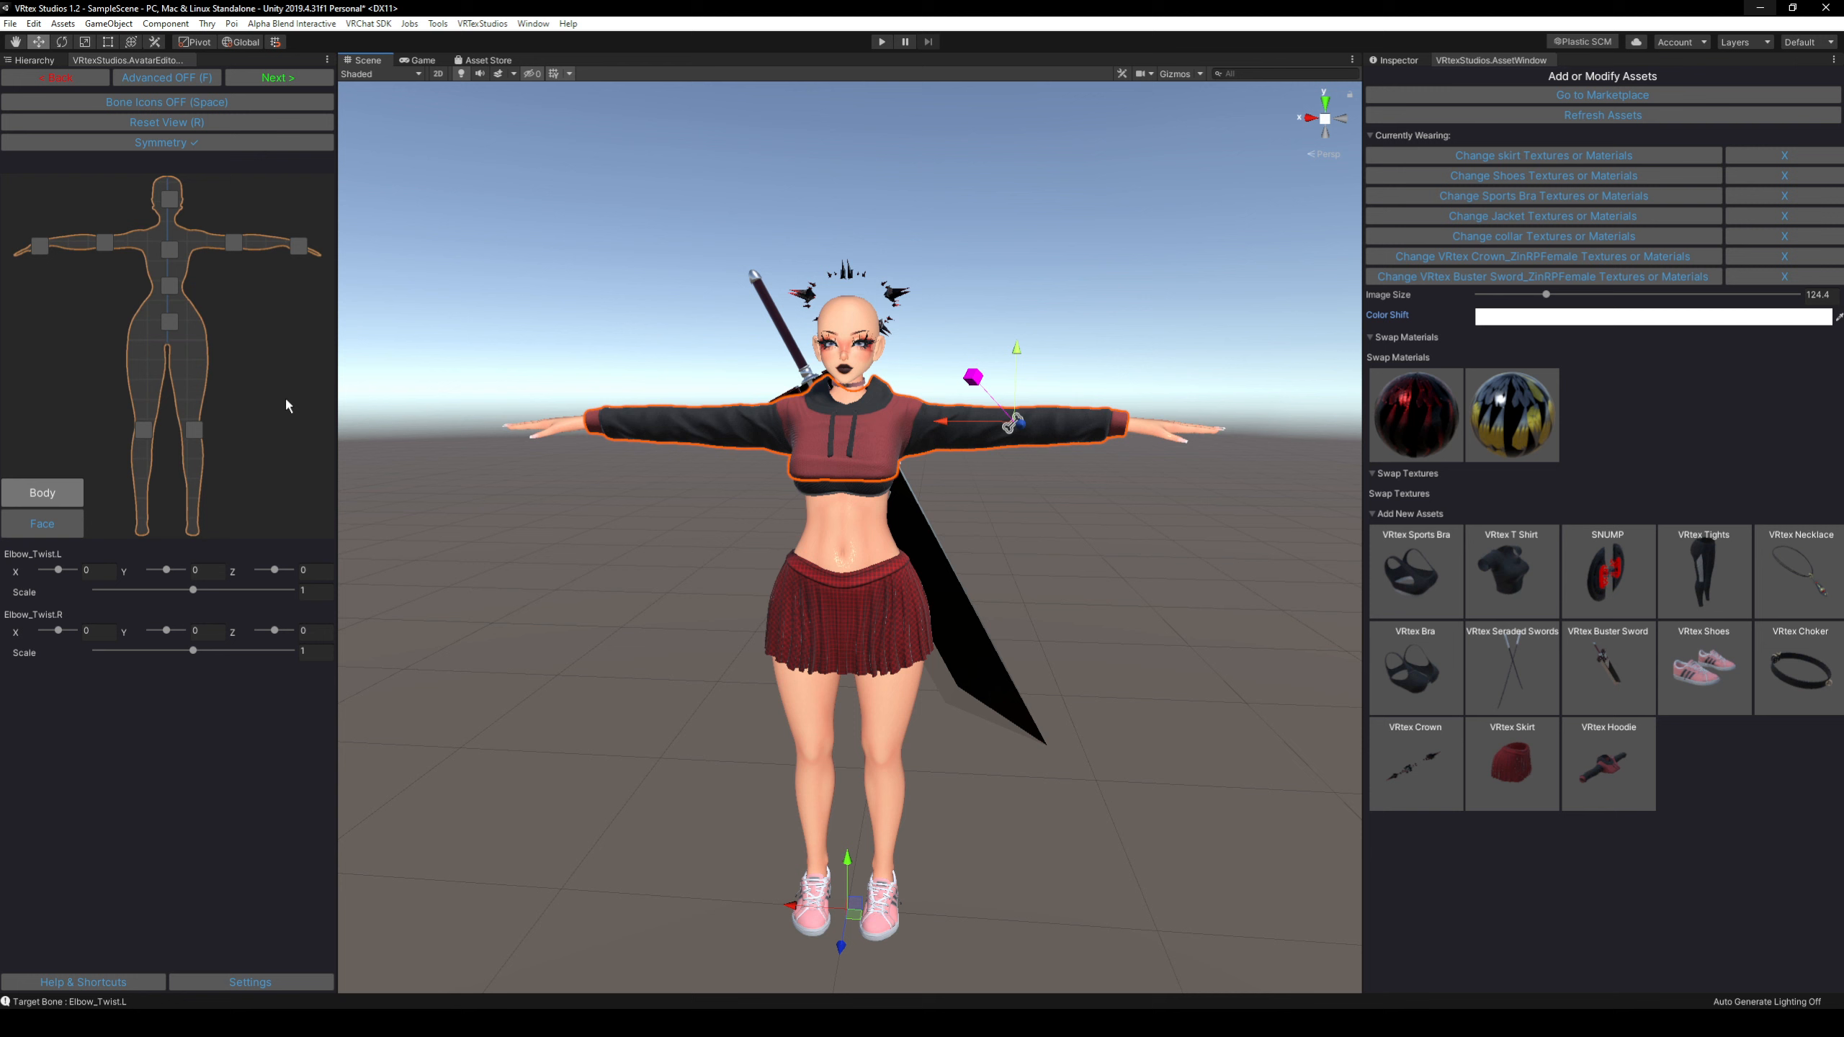
# Switch to face bone editing and scale both eye bones down to about 0.82.
pyautogui.click(32, 529)
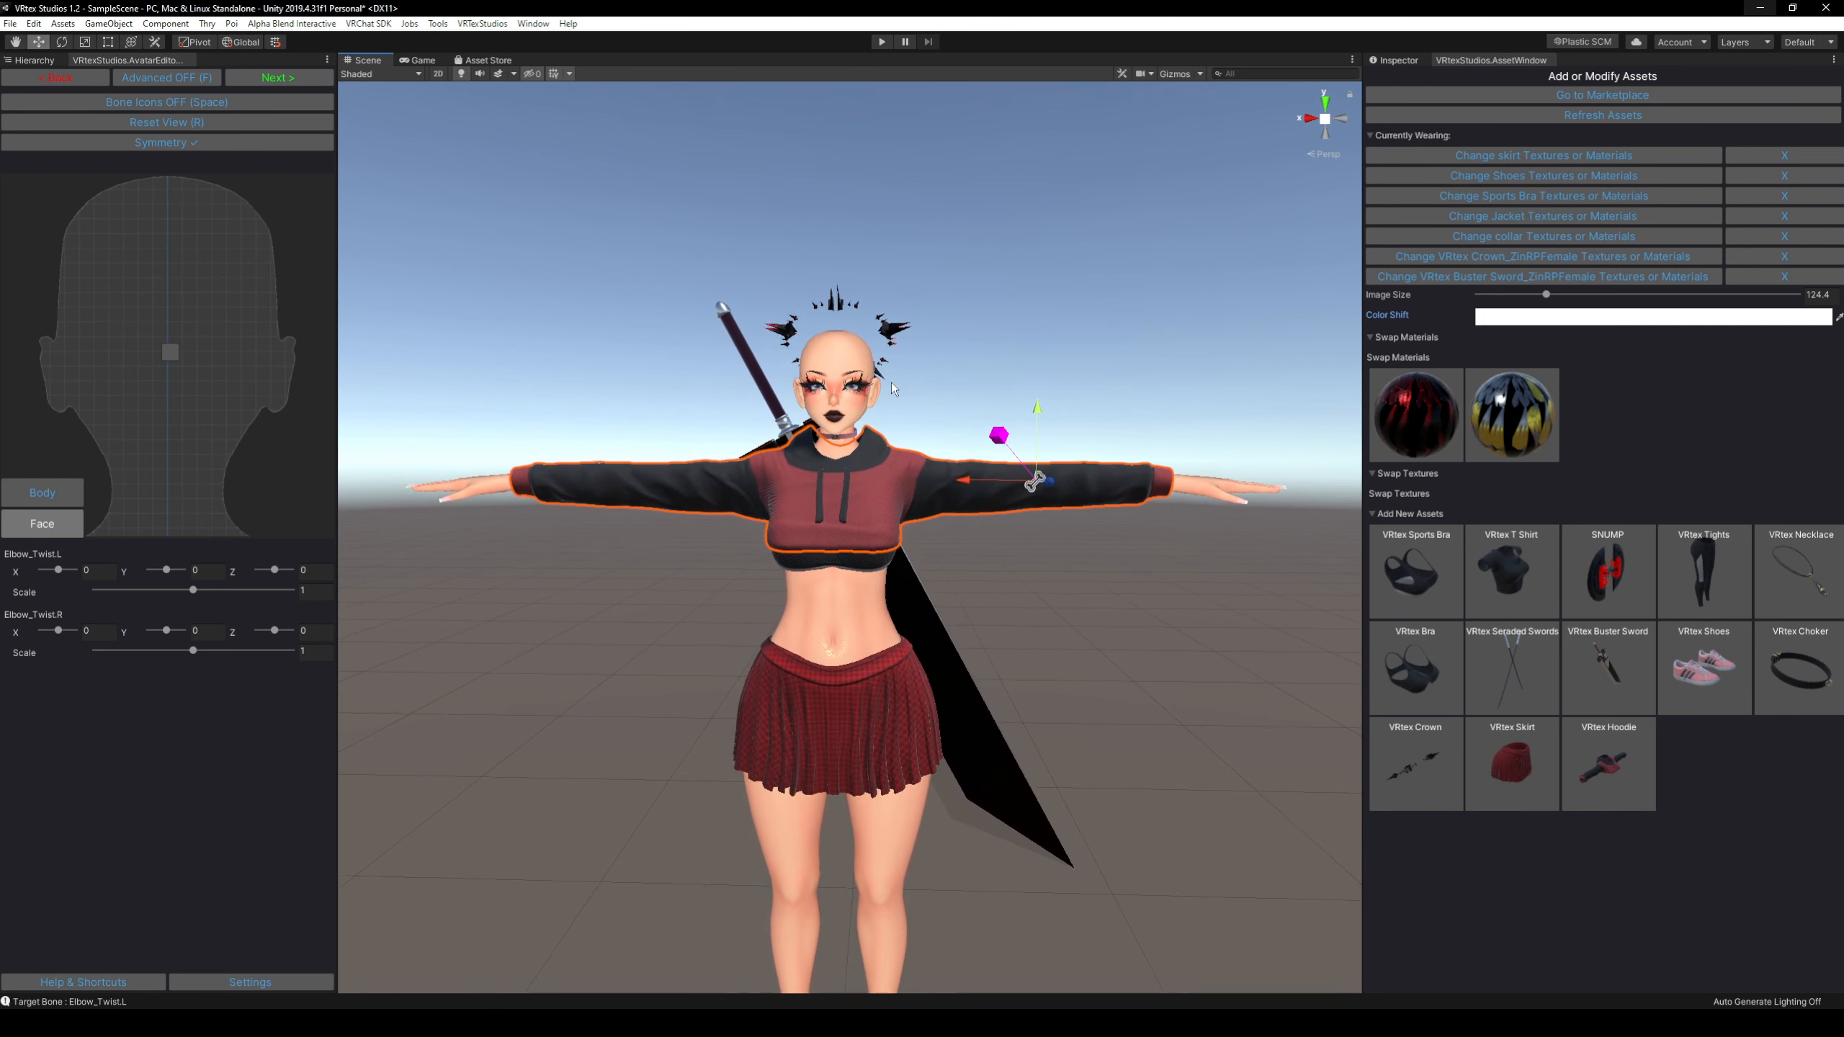
pyautogui.press('space')
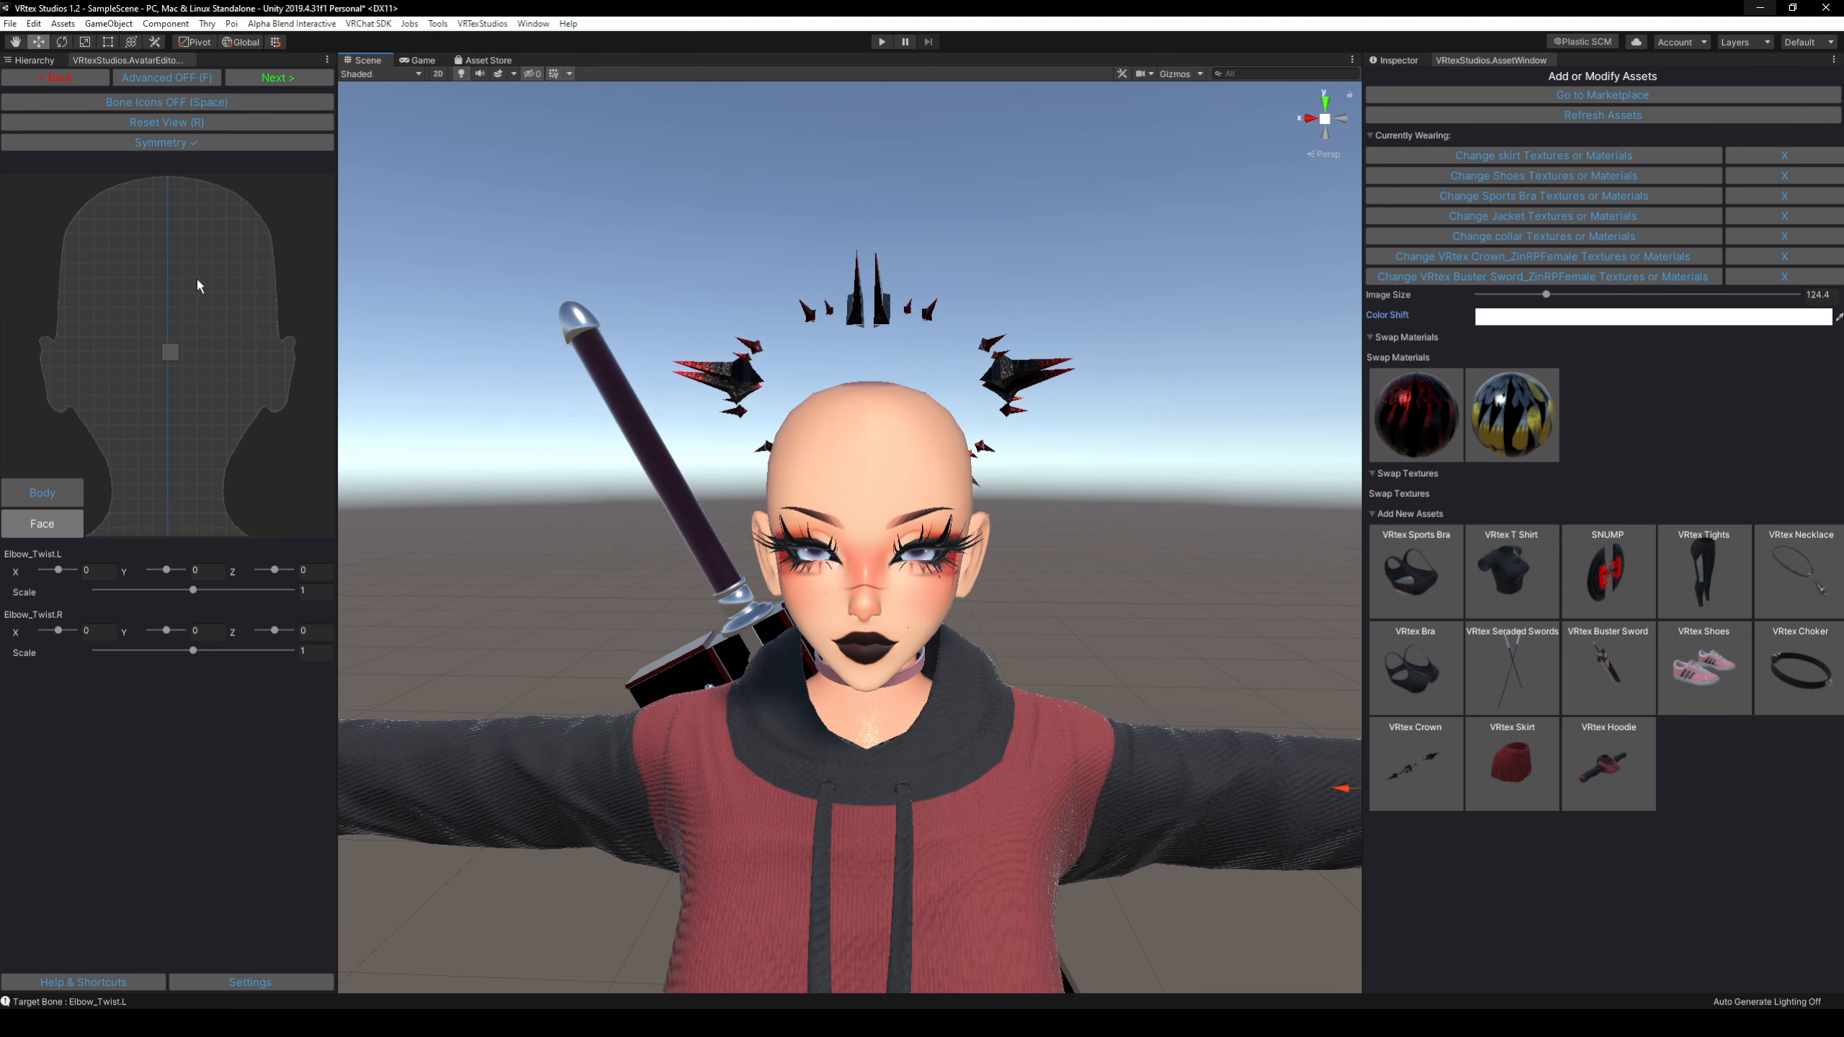
pyautogui.moveTo(771, 490); pyautogui.dragTo(775, 452, button='middle')
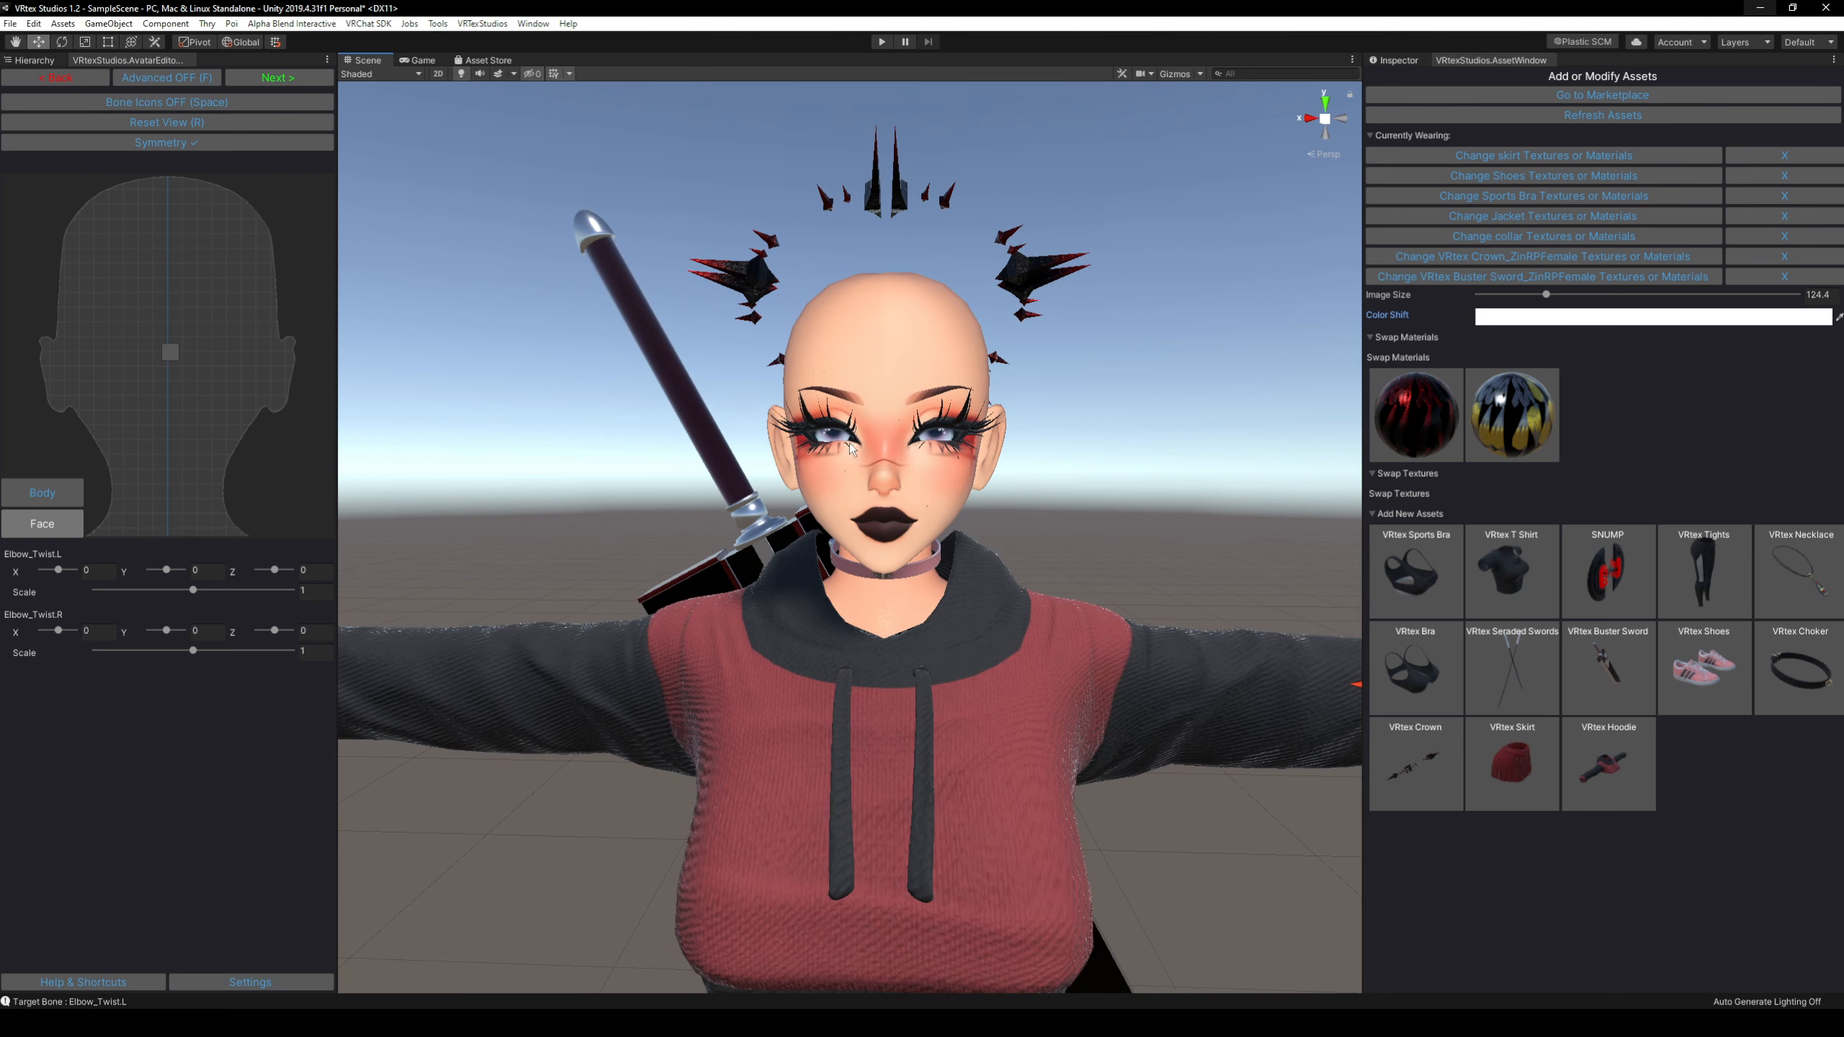
pyautogui.press('space')
pyautogui.click(838, 447)
pyautogui.moveTo(838, 445); pyautogui.dragTo(694, 397, button='right')
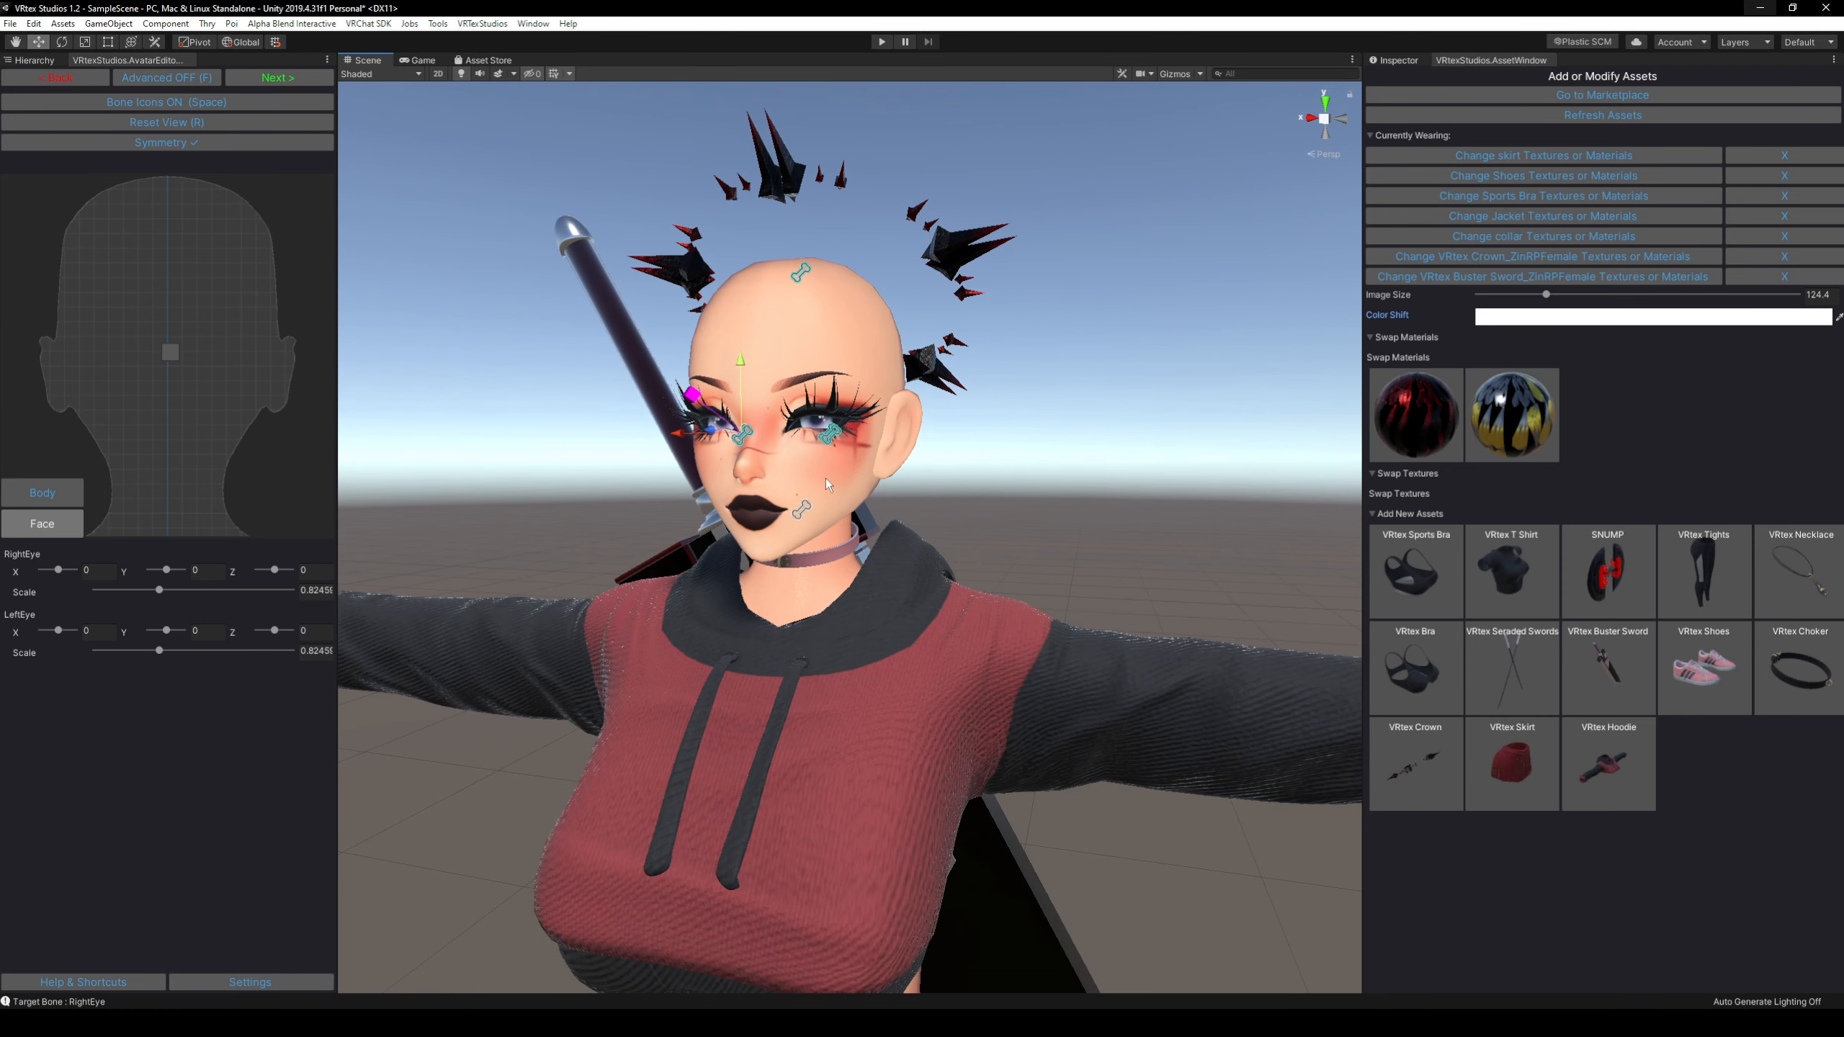
# Raise the head bone by about 0.02 on the Y axis and hide the bone icons.
pyautogui.click(801, 507)
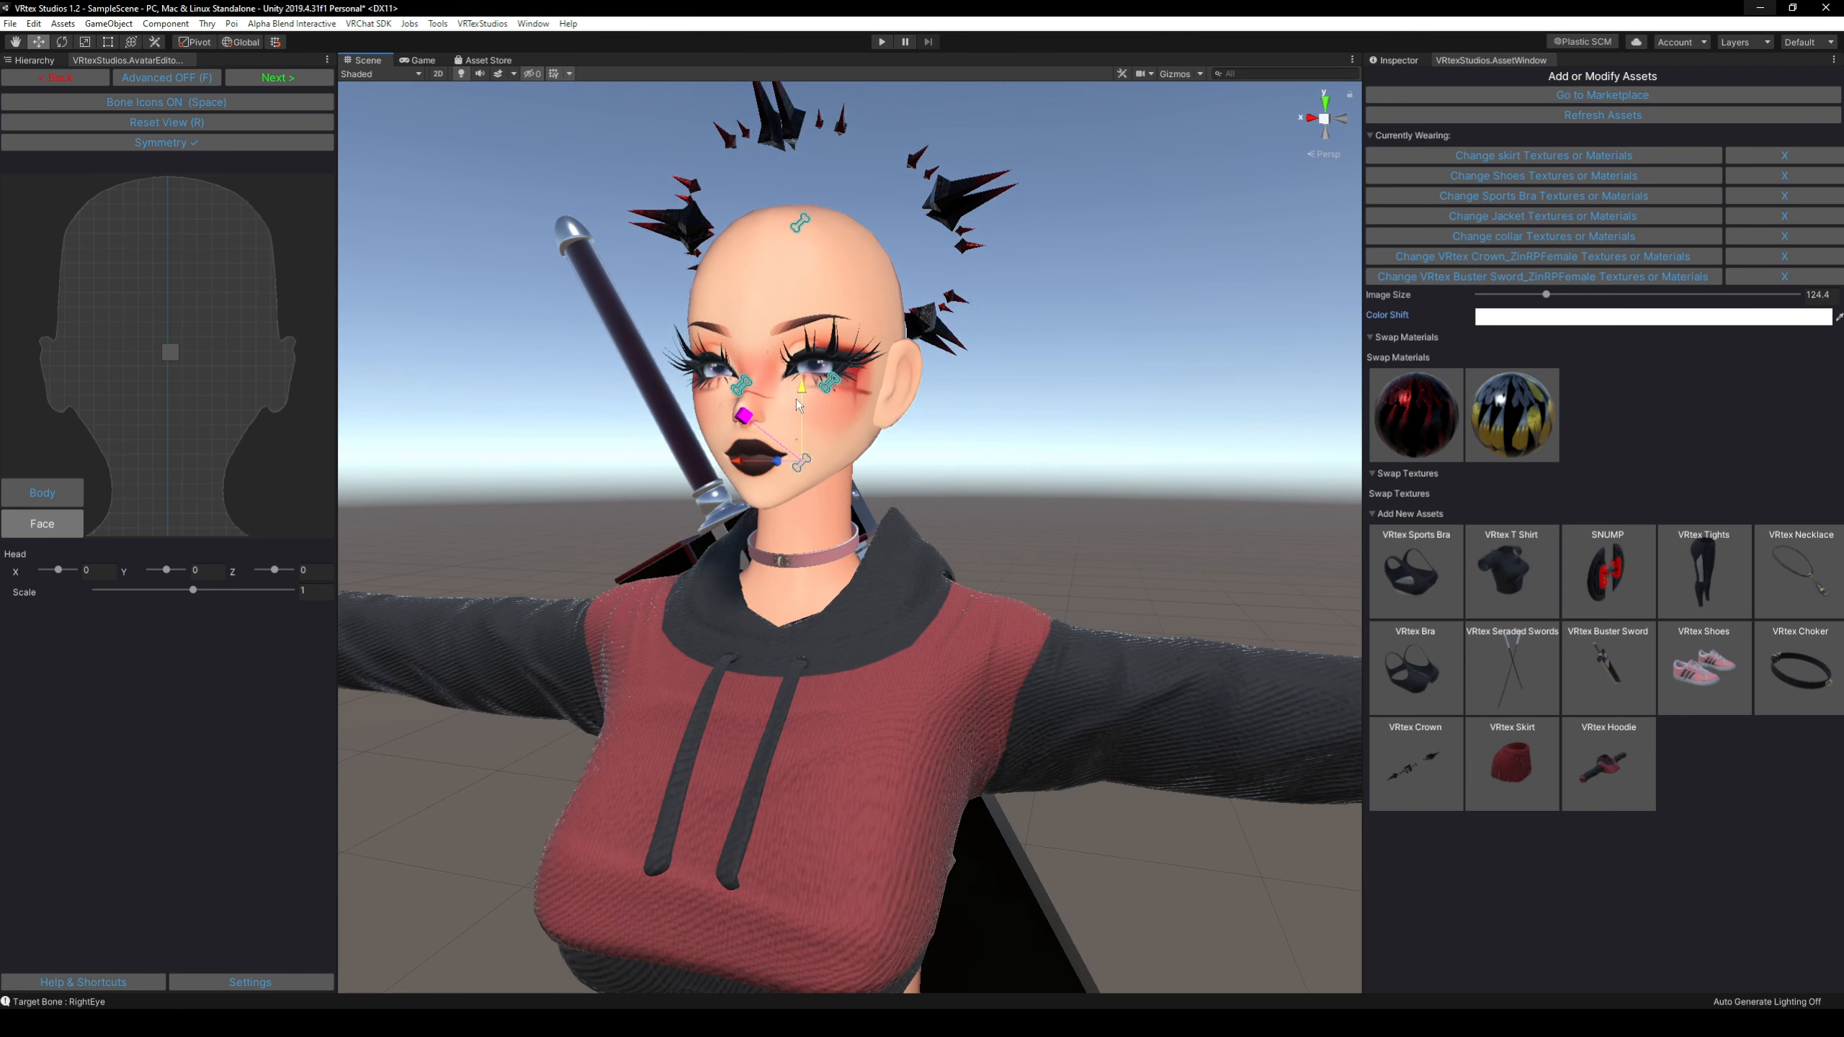
pyautogui.moveTo(805, 418); pyautogui.dragTo(816, 176)
pyautogui.press('s')
pyautogui.moveTo(962, 356); pyautogui.dragTo(918, 455, button='right')
pyautogui.hotkey('ctrl', 'z')
pyautogui.press('w')
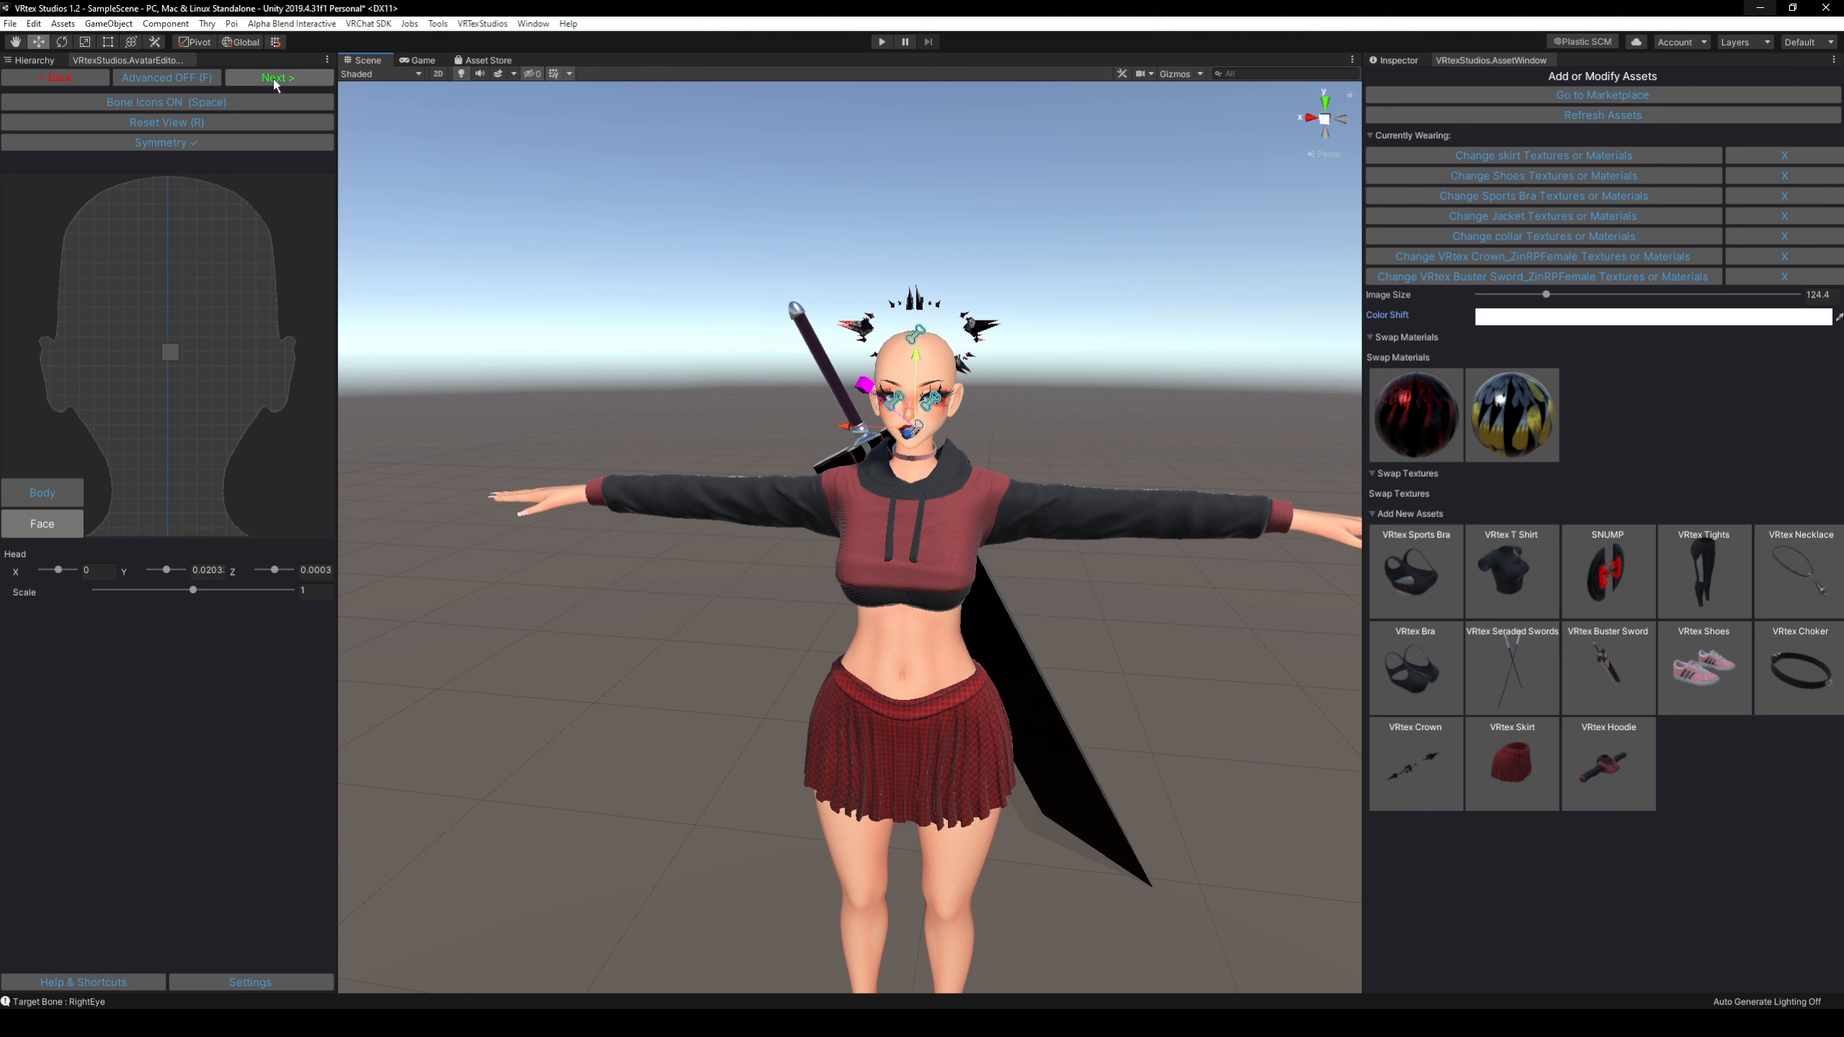
pyautogui.press('space')
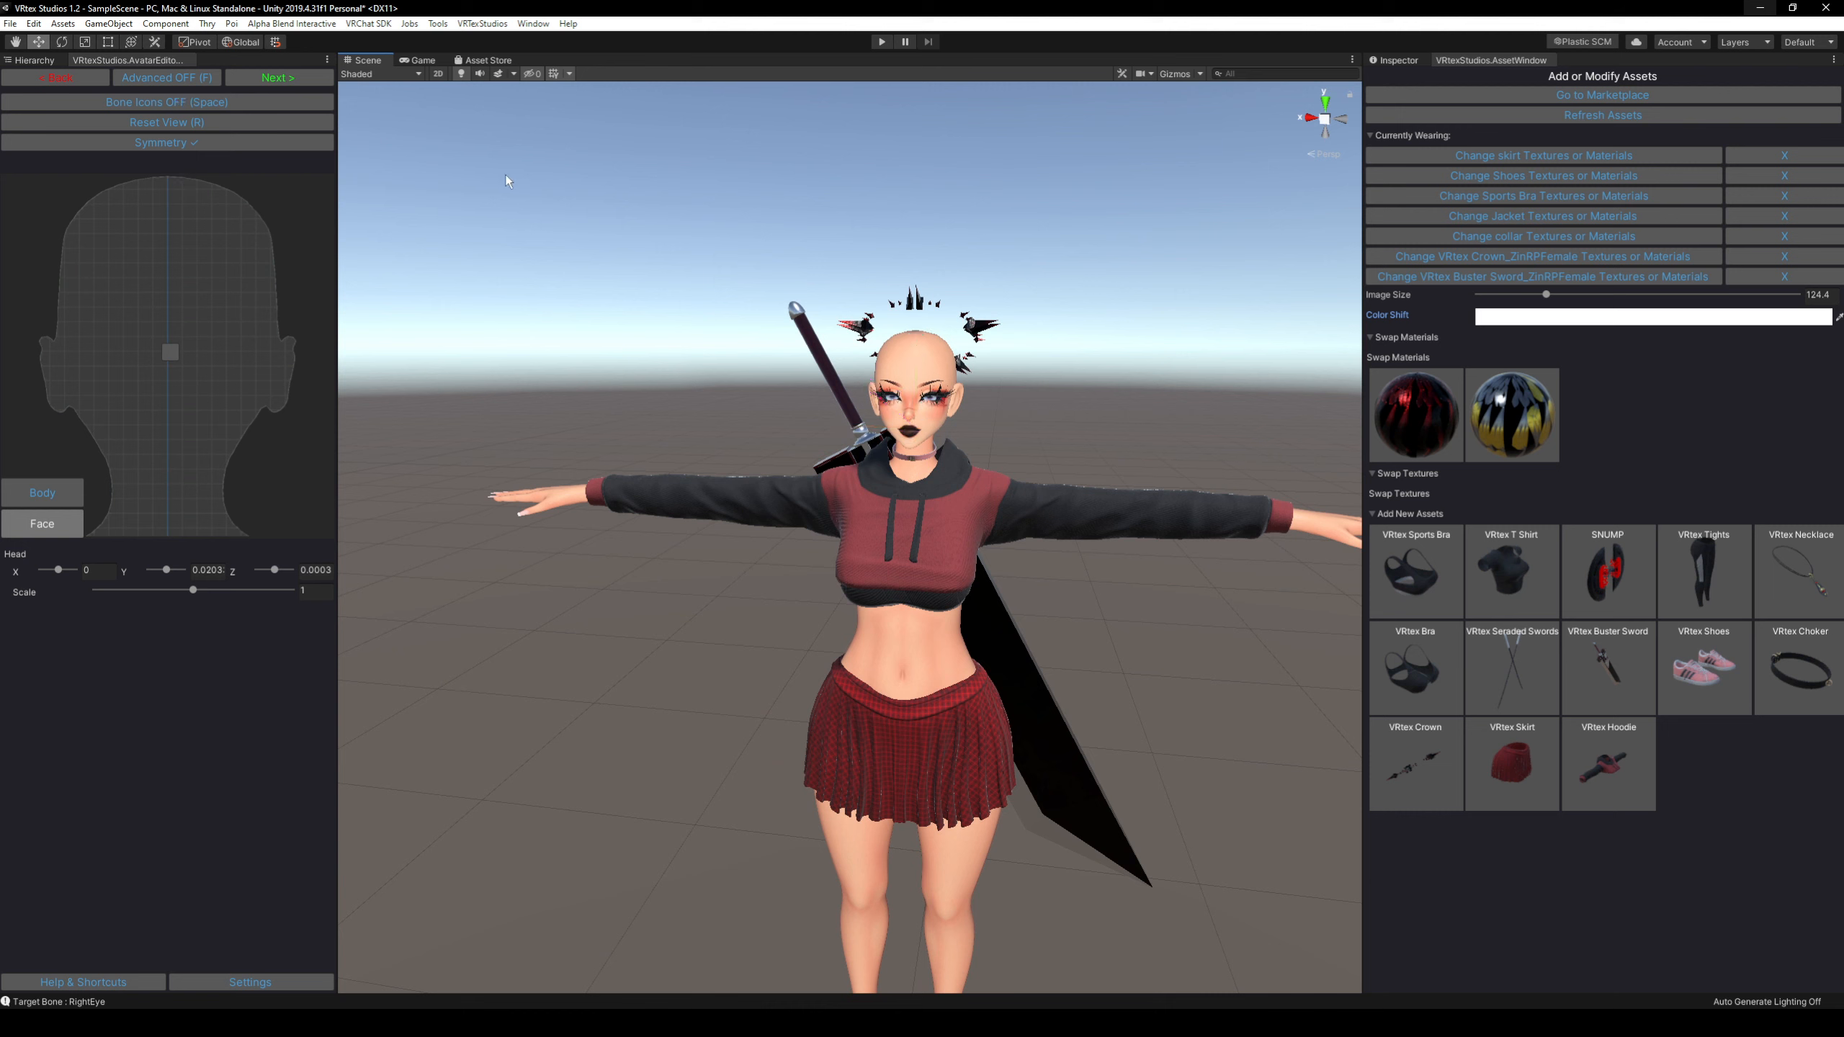
# Proceed to the clipping adjustments and set the right and left Knee Shrink and Leg Shrink values to 0.
pyautogui.click(278, 77)
pyautogui.moveTo(638, 308); pyautogui.dragTo(720, 321, button='right')
pyautogui.press('s')
pyautogui.press('w')
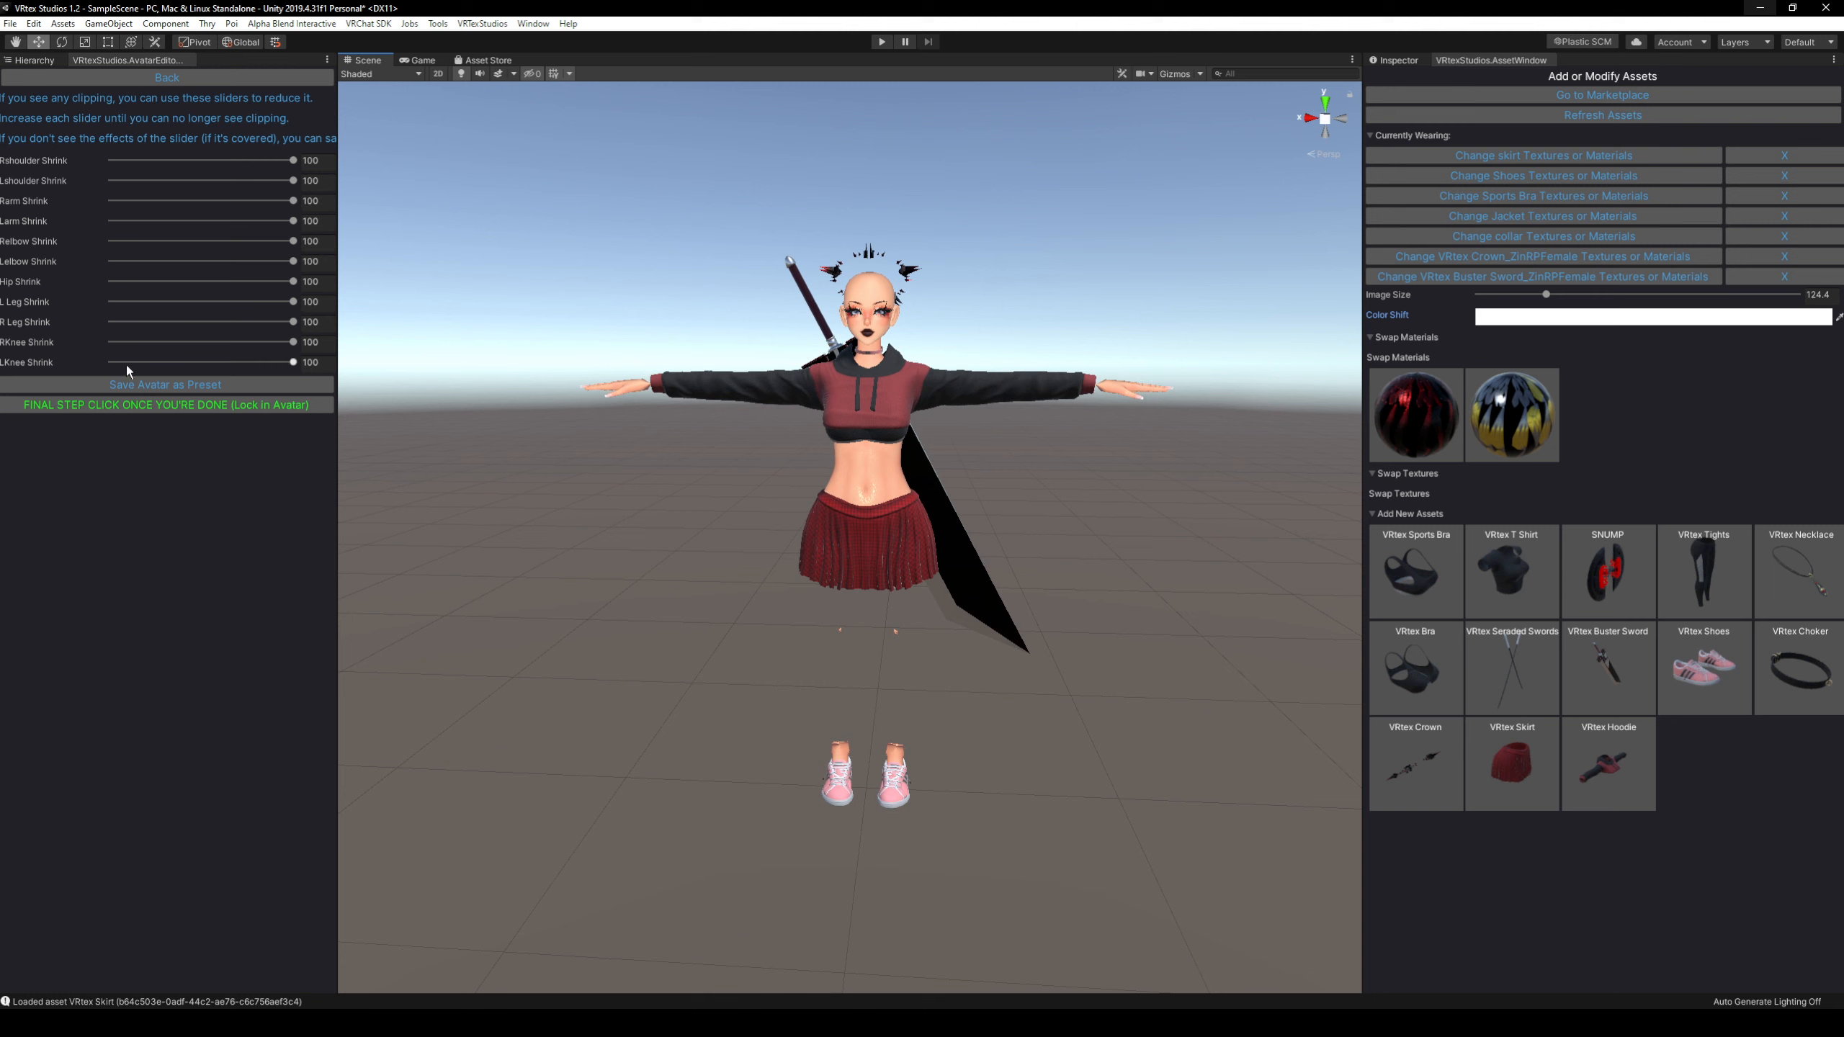
pyautogui.moveTo(116, 361); pyautogui.dragTo(72, 342)
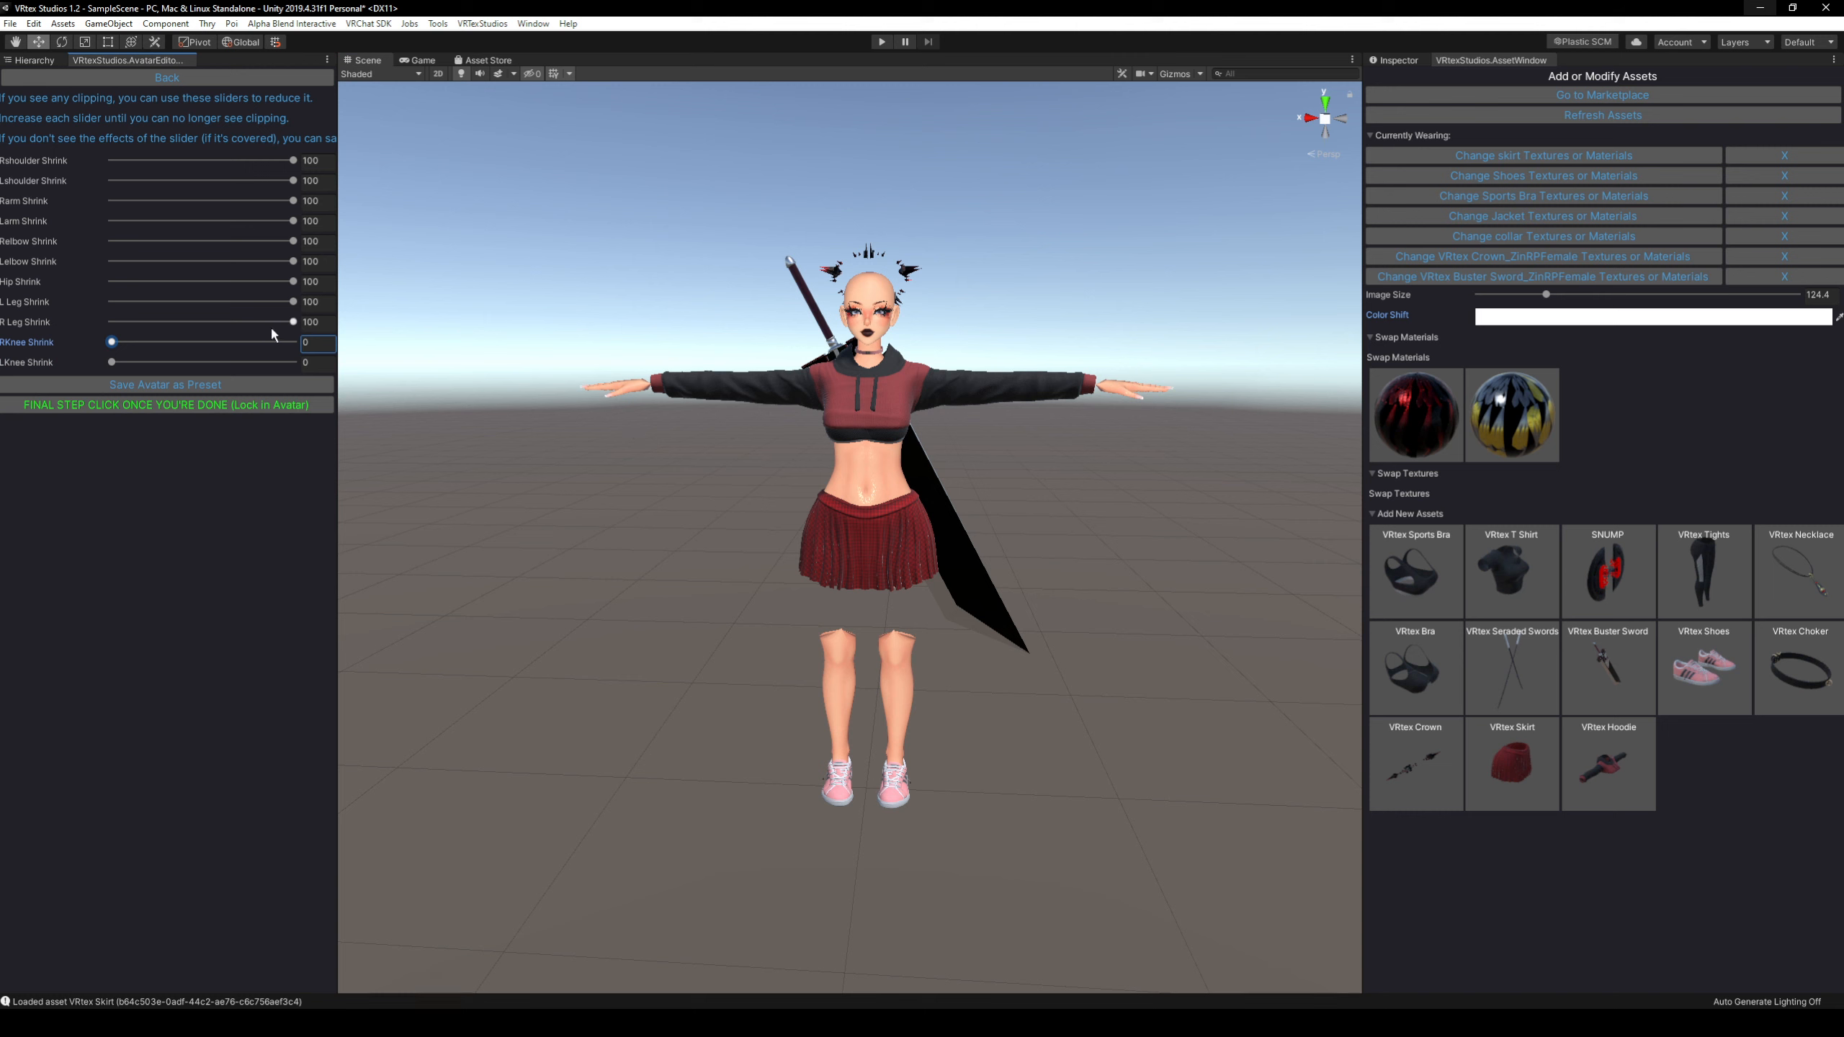
pyautogui.moveTo(293, 322); pyautogui.dragTo(99, 328)
pyautogui.moveTo(293, 301); pyautogui.dragTo(62, 304)
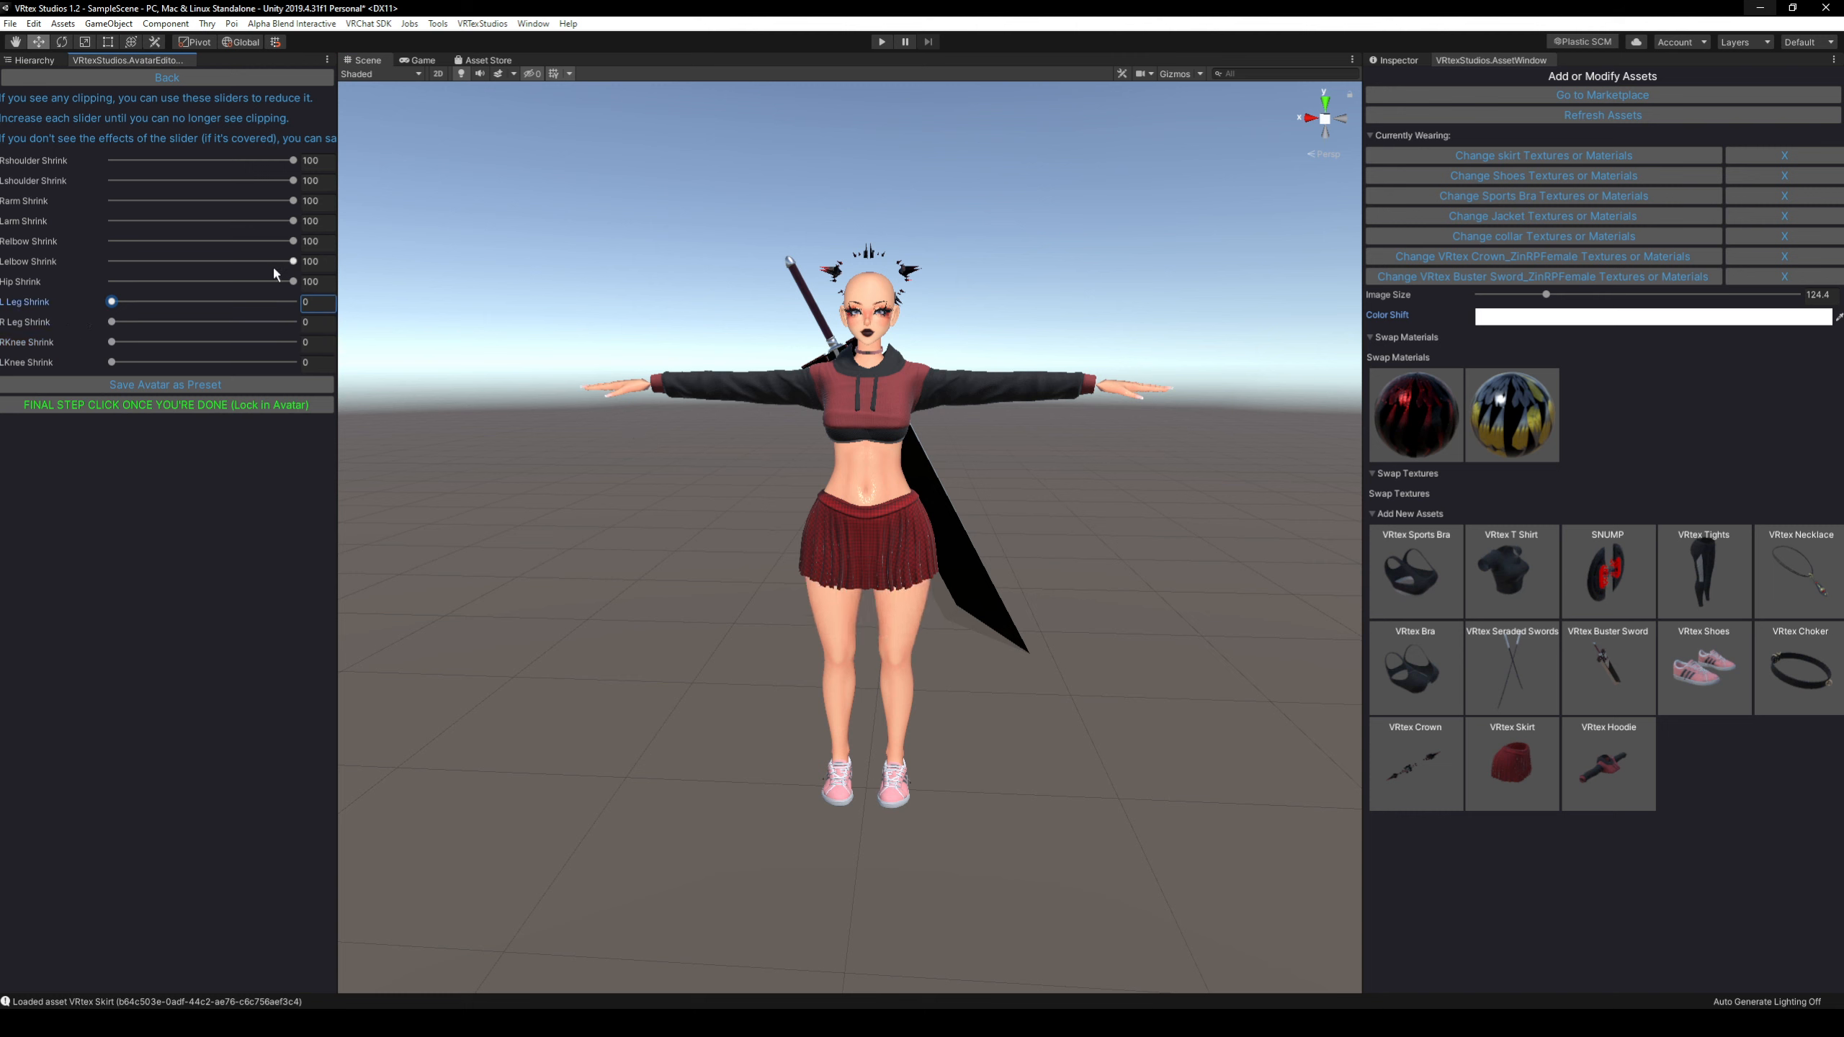
# Set the right and left Elbow Shrink to 7 and check the sleeves for clipping.
pyautogui.moveTo(293, 262); pyautogui.dragTo(105, 263)
pyautogui.moveTo(292, 241); pyautogui.dragTo(150, 244)
pyautogui.click(314, 242)
pyautogui.write('7')
pyautogui.click(319, 260)
pyautogui.press('Return')
pyautogui.moveTo(859, 354)
pyautogui.mouseDown(button='right')
pyautogui.moveTo(834, 327)
pyautogui.moveTo(729, 330)
pyautogui.moveTo(831, 335)
pyautogui.moveTo(873, 364)
pyautogui.mouseUp(button='right')
pyautogui.press('d')
pyautogui.press('w')
pyautogui.press('s')
pyautogui.press('a')
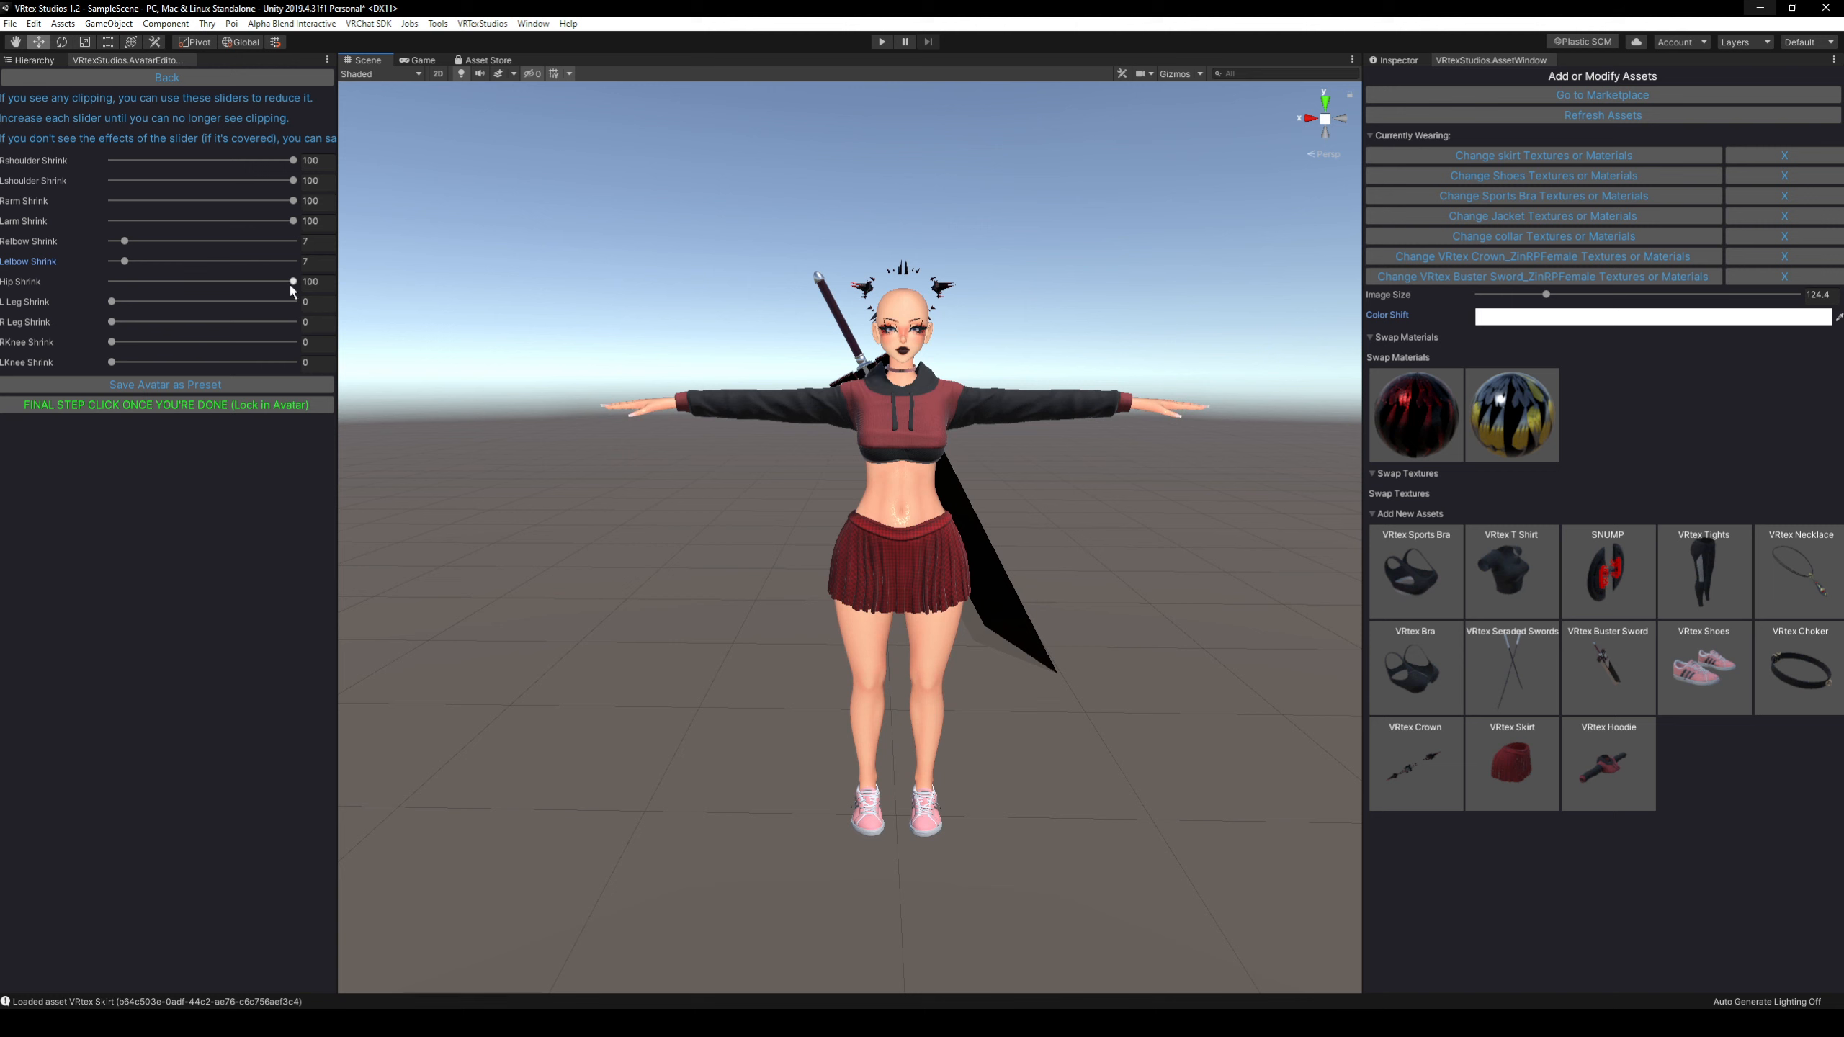
# Reduce the Hip Shrink to 34.5 and check the fit of the skirt around the hips.
pyautogui.moveTo(291, 282); pyautogui.dragTo(168, 285)
pyautogui.moveTo(726, 396); pyautogui.dragTo(694, 360, button='right')
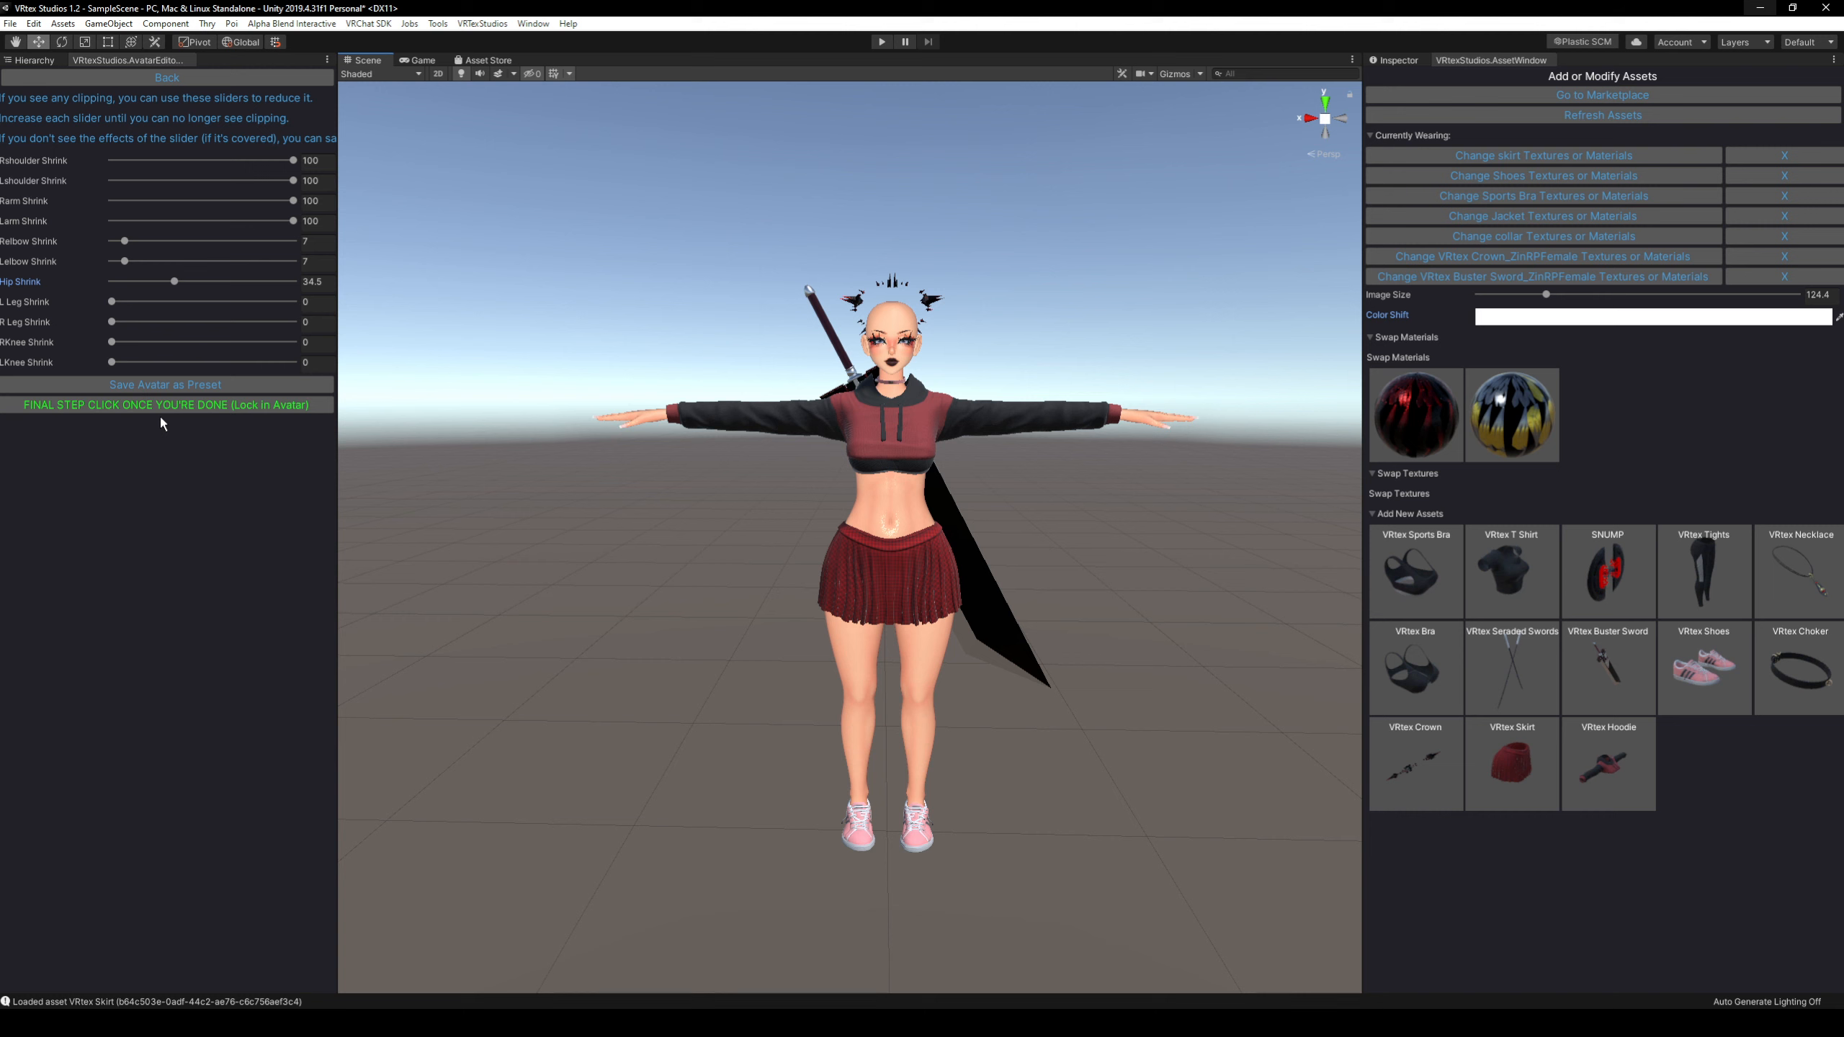
pyautogui.moveTo(915, 426); pyautogui.dragTo(920, 469, button='middle')
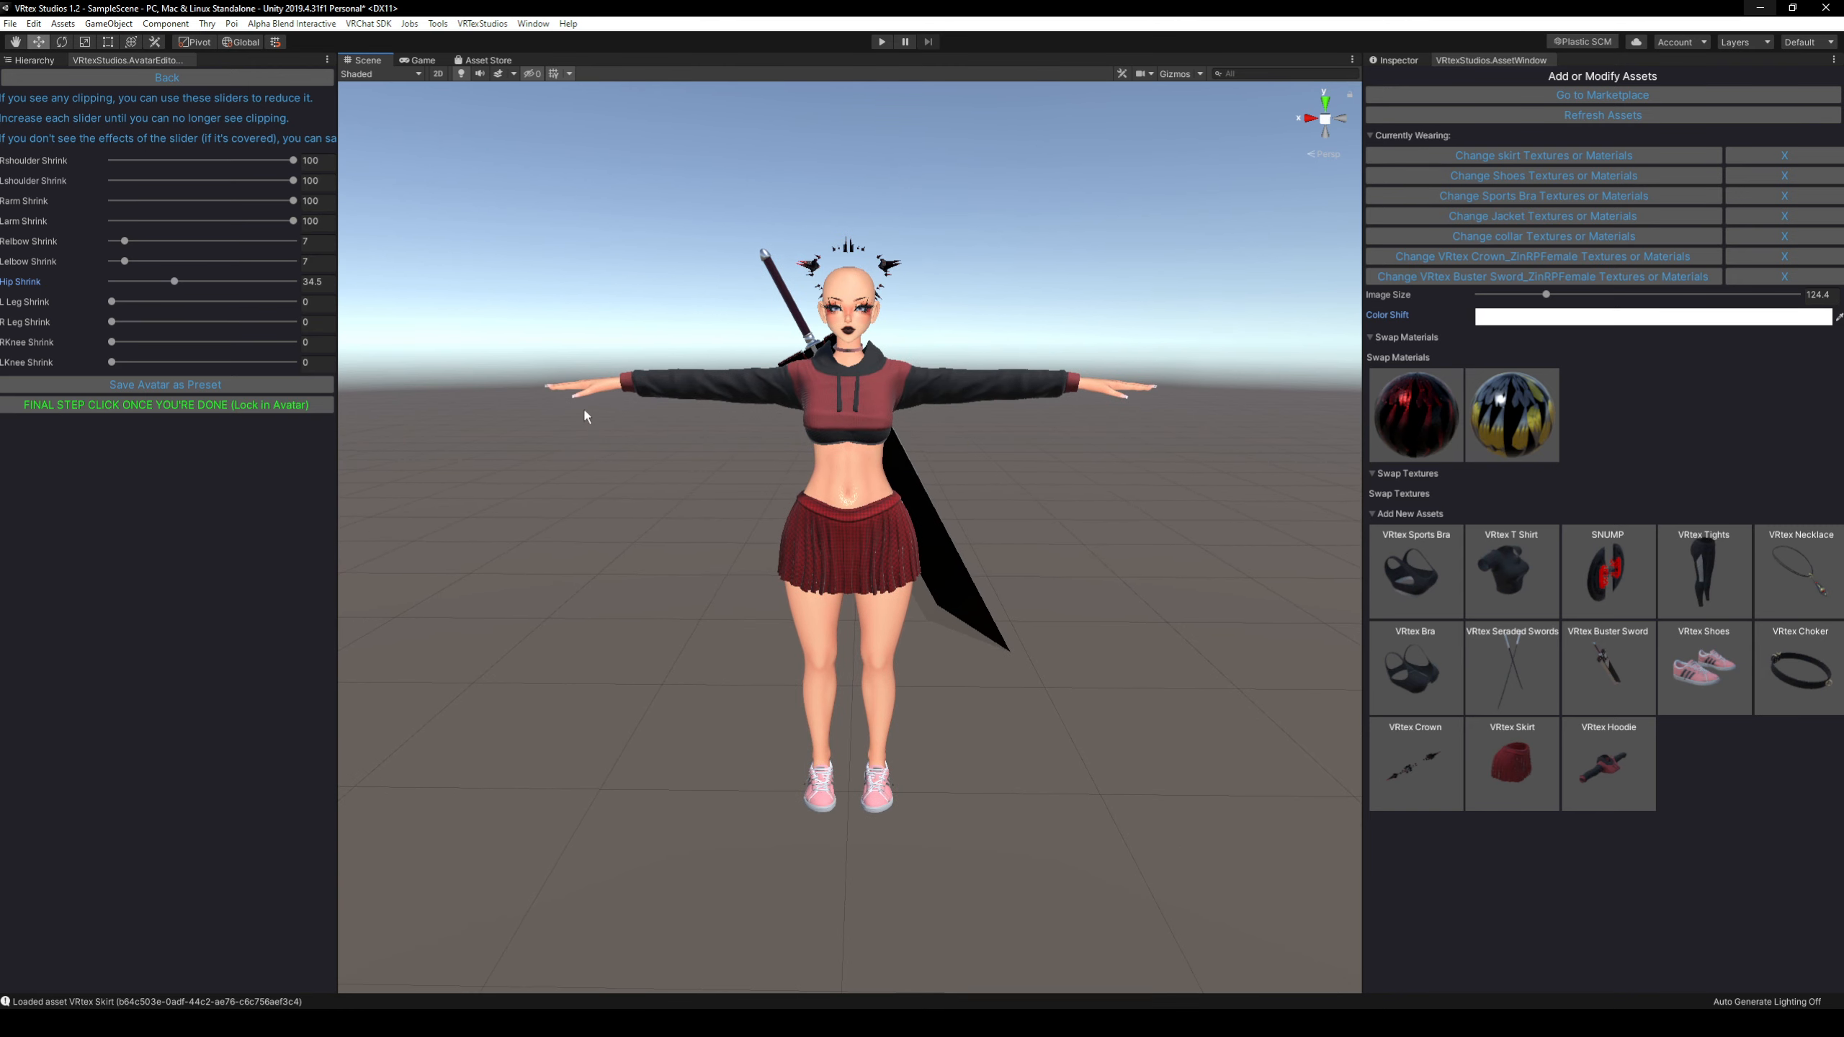